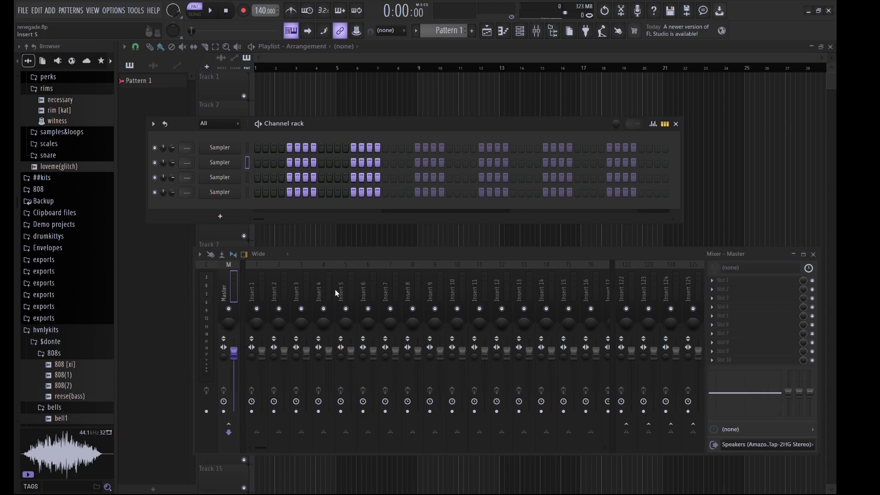
Step: Add a TRITON instrument channel and load the WatcherOfTheSky program from its Strings category
click(229, 221)
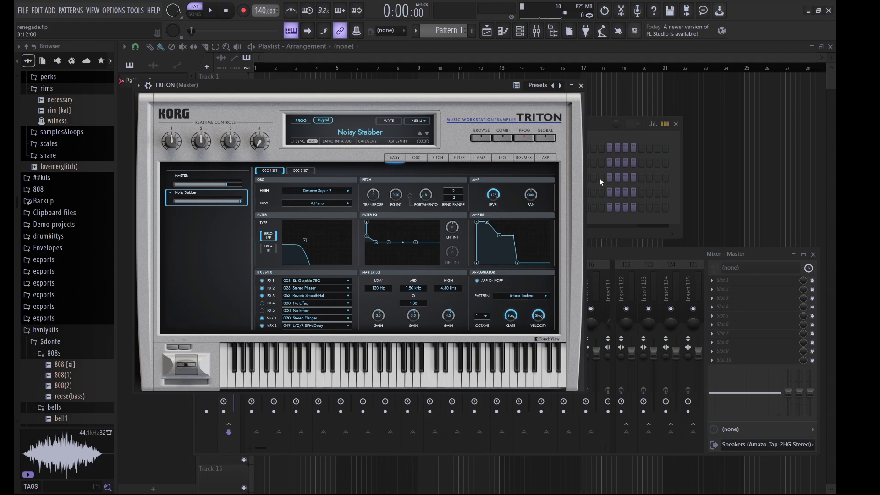
click(596, 124)
click(339, 90)
click(364, 131)
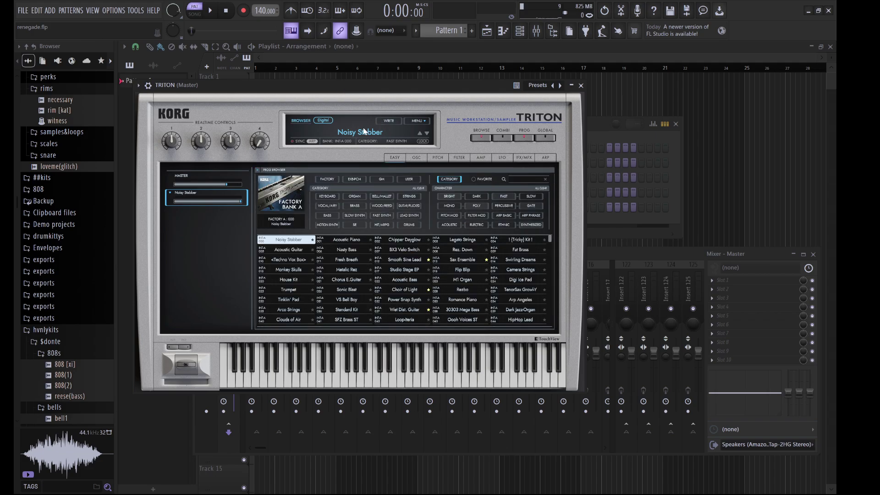
click(409, 197)
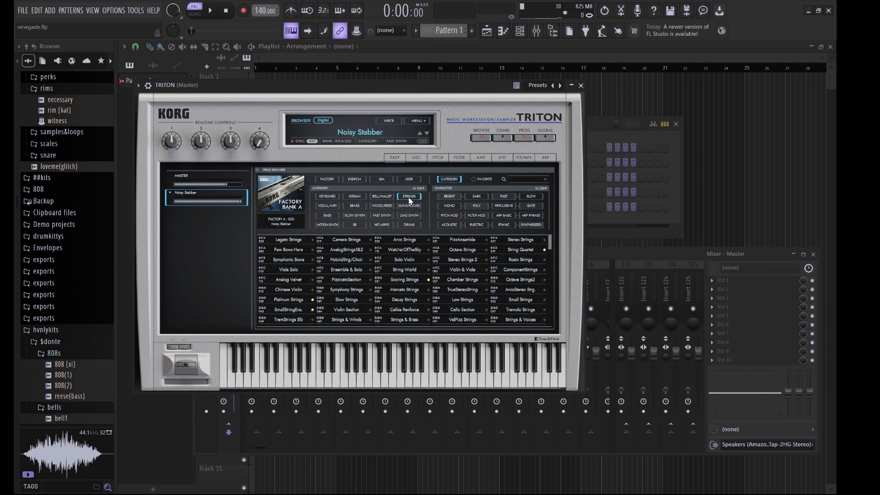
click(417, 250)
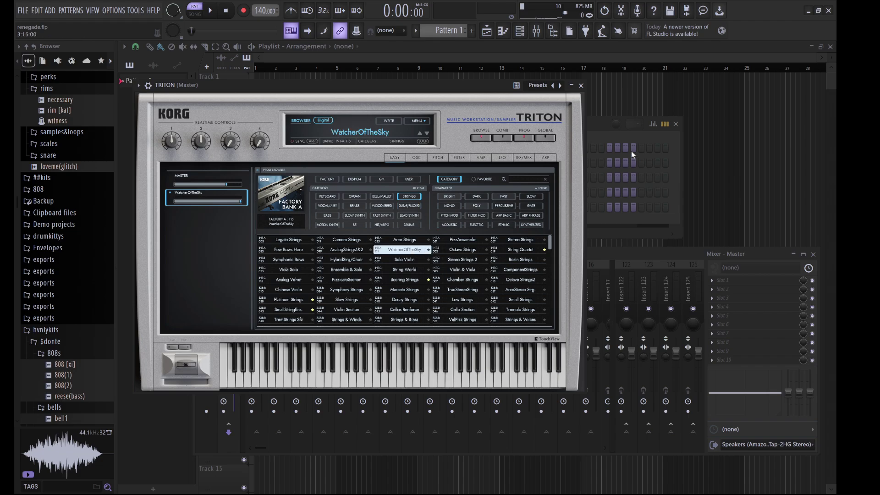
Step: In TRITON's piano roll, draw a chord of B5, D6, F#6 and A6 across bars 1 and 2, and play it
click(601, 136)
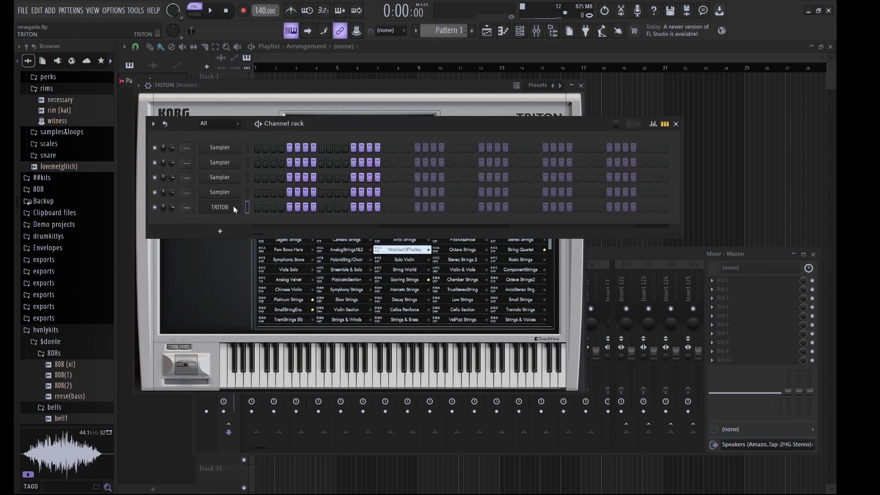
key(F7)
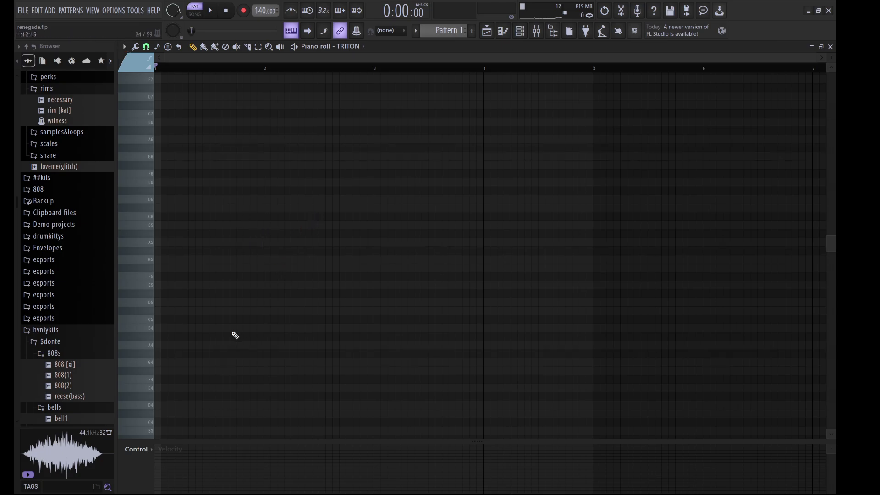
mouse_move(197, 225)
mouse_down()
mouse_move(153, 217)
mouse_move(287, 243)
mouse_move(358, 200)
mouse_move(373, 208)
mouse_up()
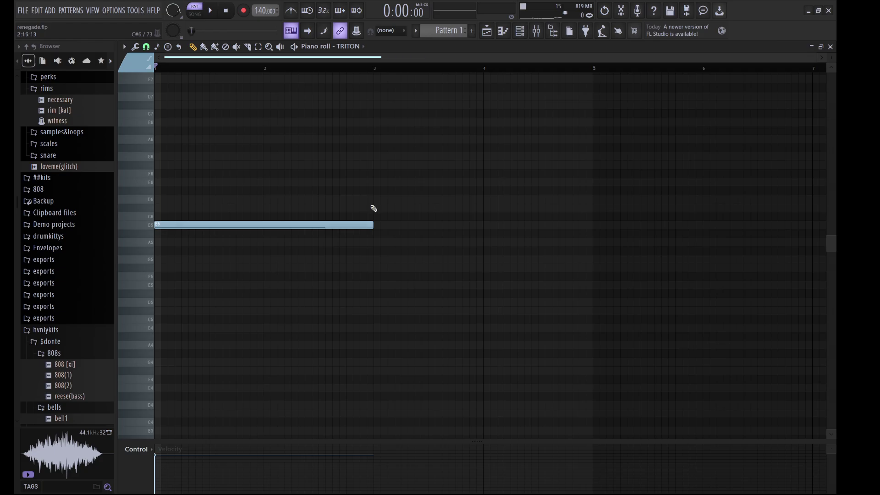
drag(271, 199, 152, 193)
drag(186, 156, 134, 167)
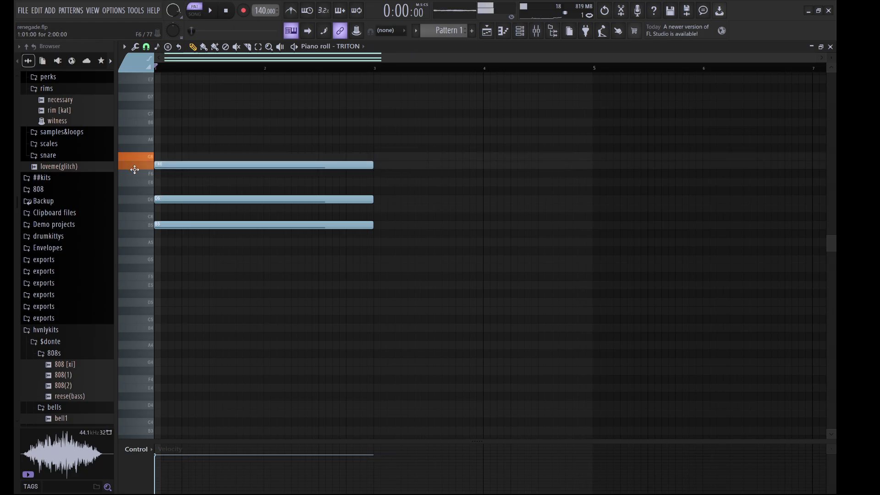
click(198, 140)
key(space)
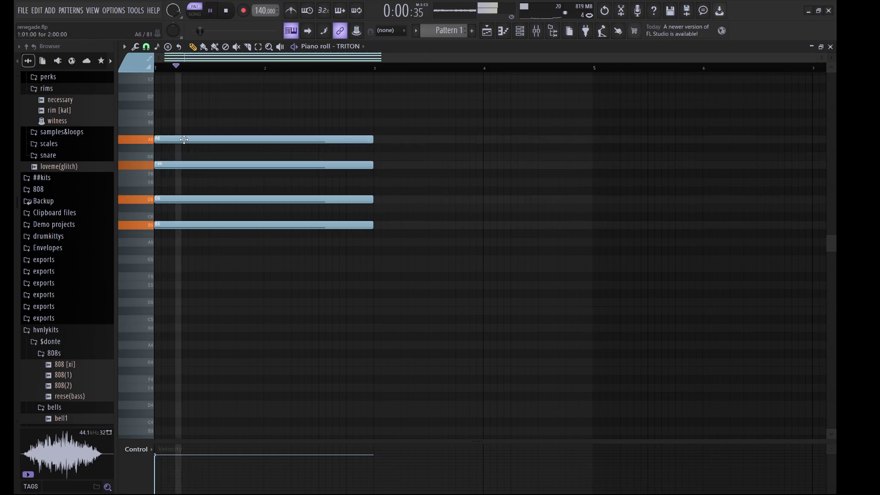
Step: Add a two-bar C#7 note at bar 1, lower it one octave to C#6, and play the chord
key(space)
click(193, 103)
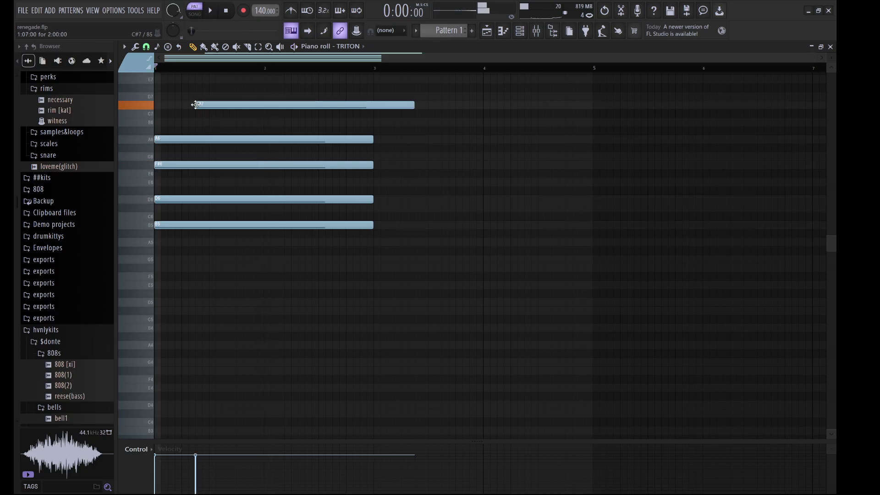
drag(193, 104, 186, 103)
ctrl+click(185, 103)
key(ctrl+Down)
key(space)
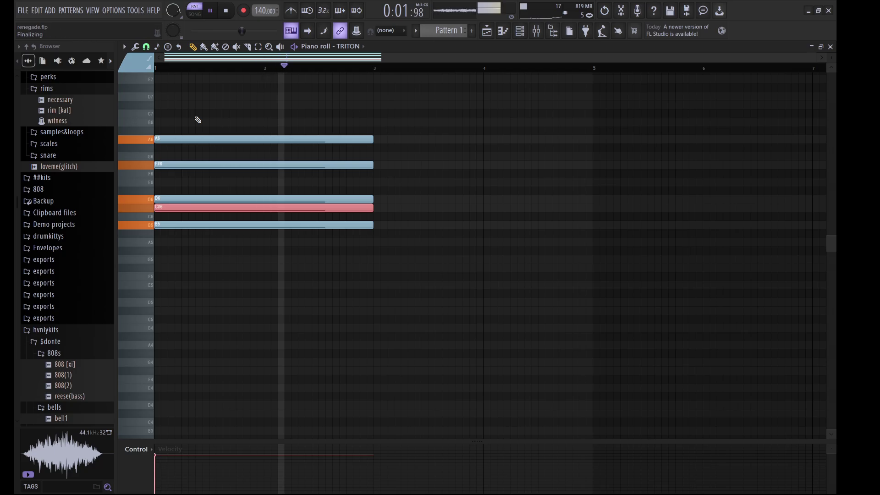
key(space)
key(space)
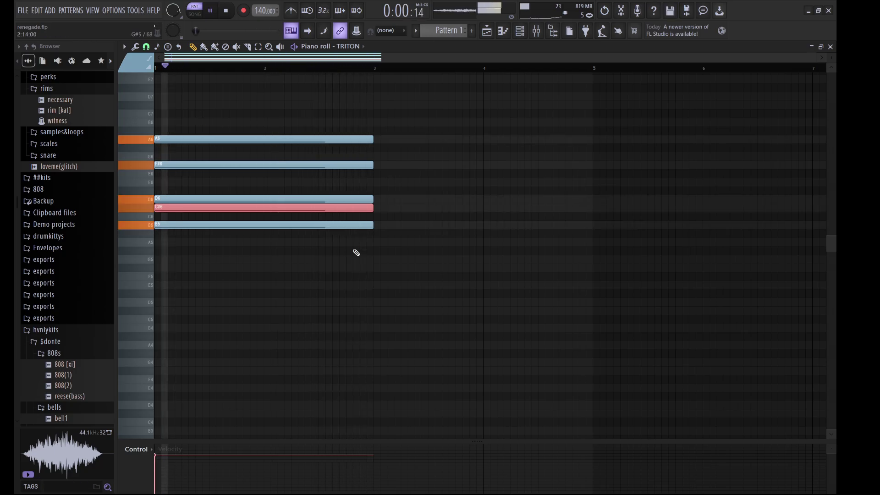
Step: Duplicate the first chord into bars 3 and 4 and lower the copy's F#6 note to E6
key(ctrl+d)
key(ctrl+b)
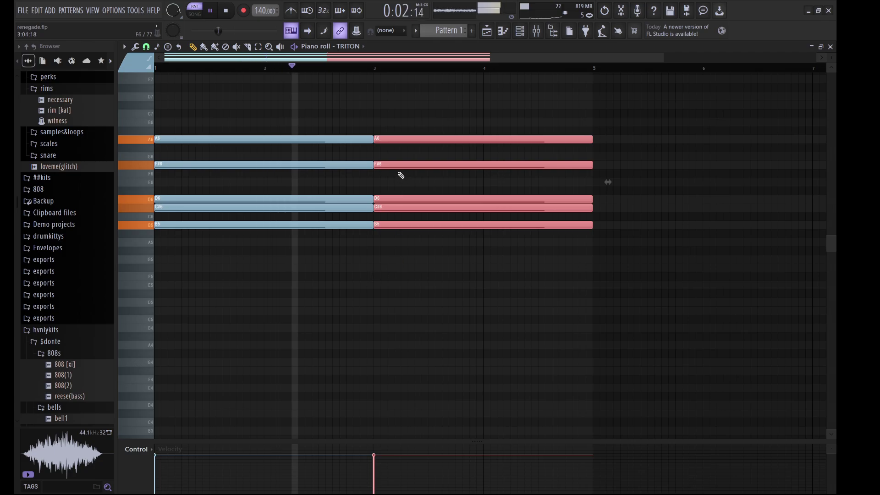
click(392, 165)
drag(393, 165, 393, 182)
key(ctrl+d)
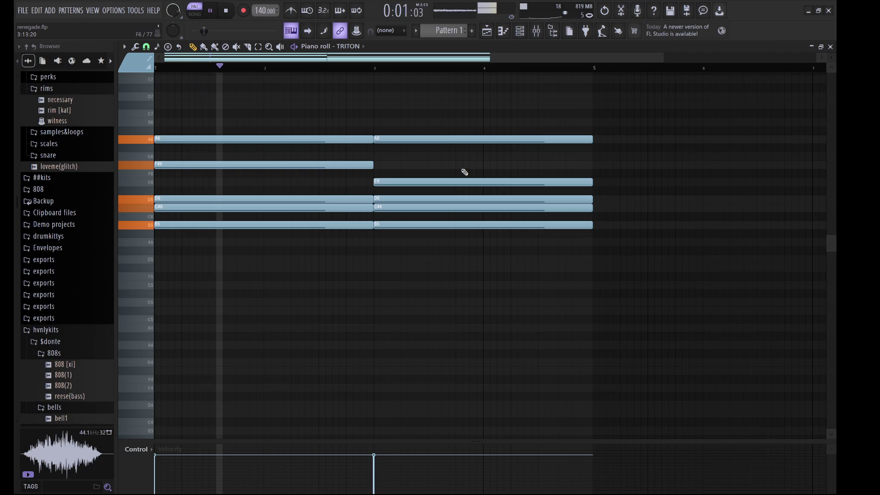
Step: Duplicate both chords into bars 5 to 8 and lower the third chord's A6 note to G6
key(ctrl+b)
click(457, 152)
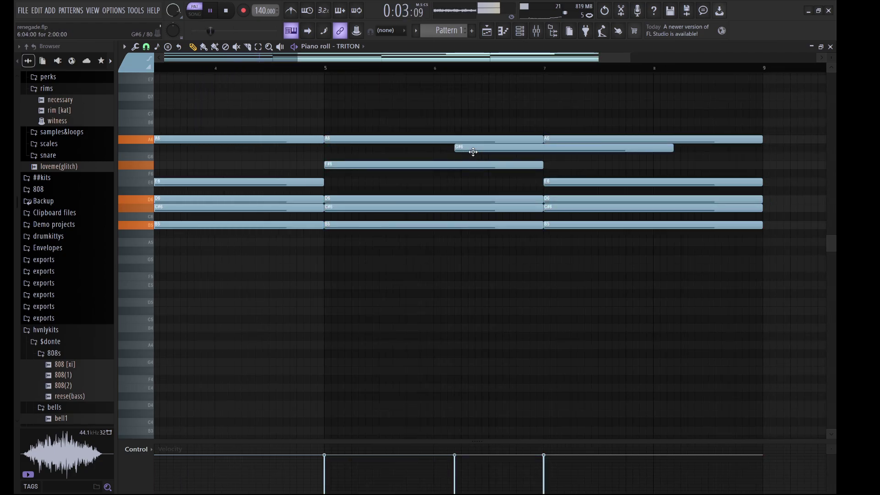
right_click(473, 151)
drag(469, 152, 442, 120)
key(shift+Down)
key(shift+Down)
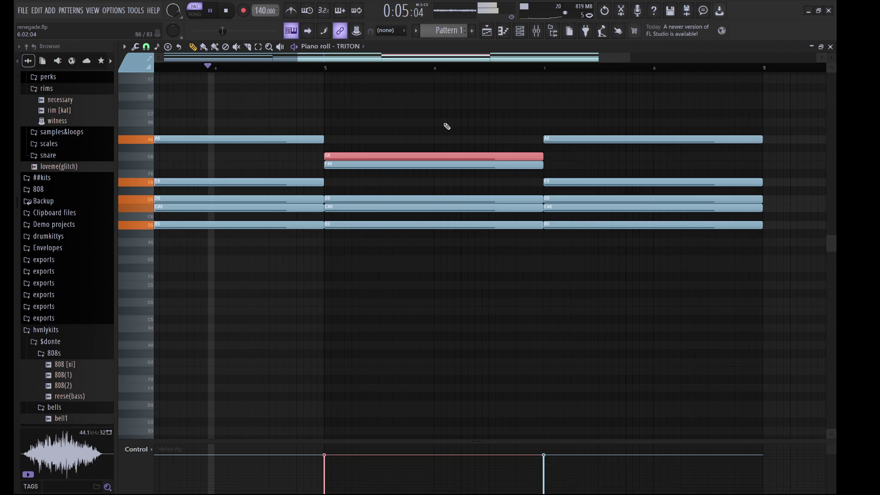
Step: Raise the fourth chord's A6 note to B6 and restart playback of the pattern
click(642, 312)
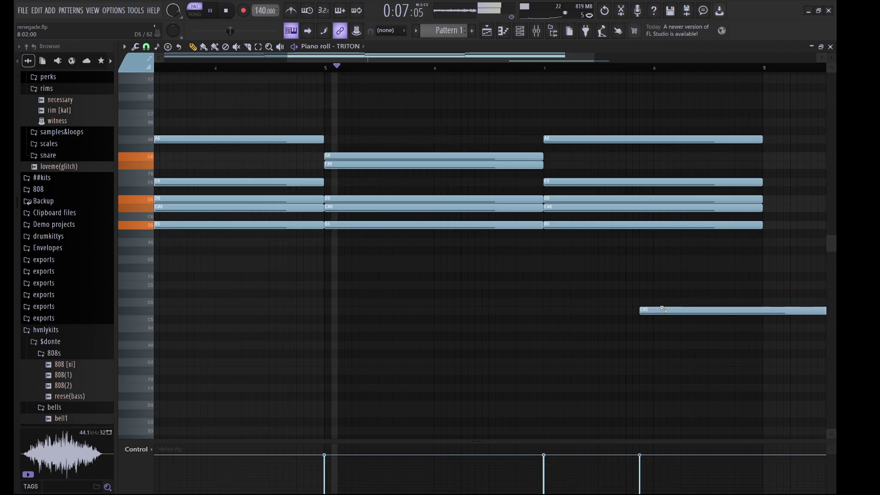
right_click(647, 310)
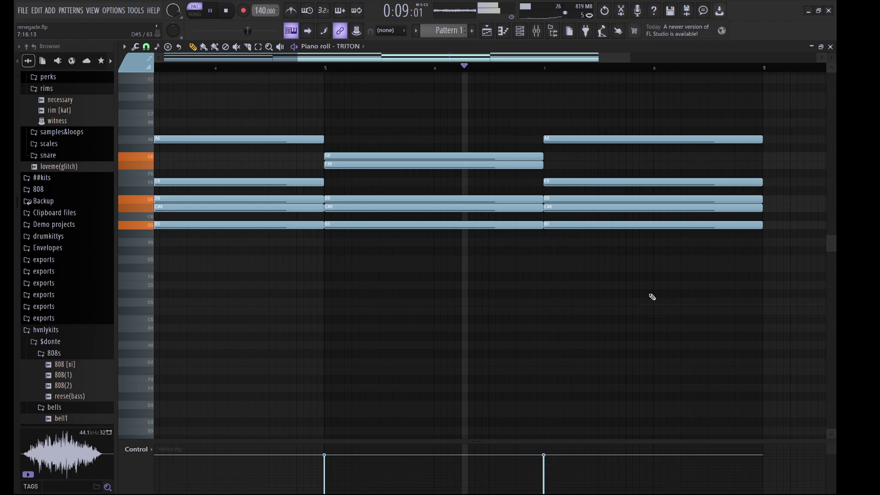
drag(603, 138, 606, 121)
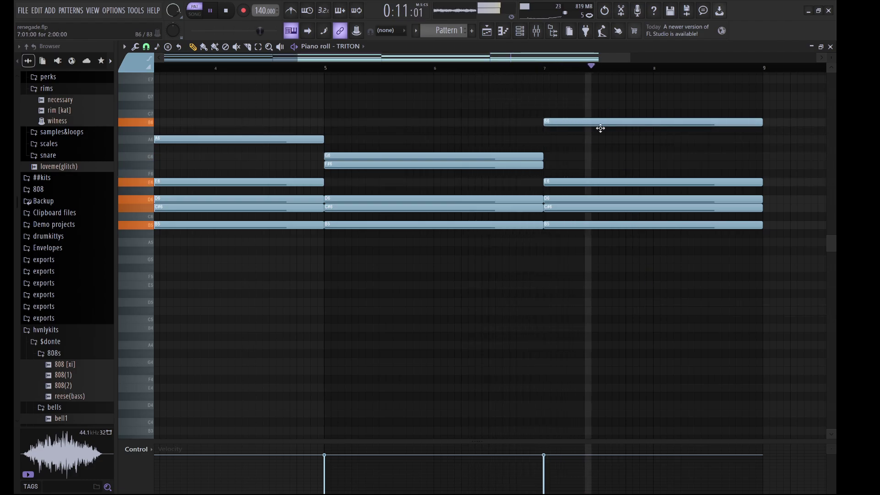
key(space)
key(space)
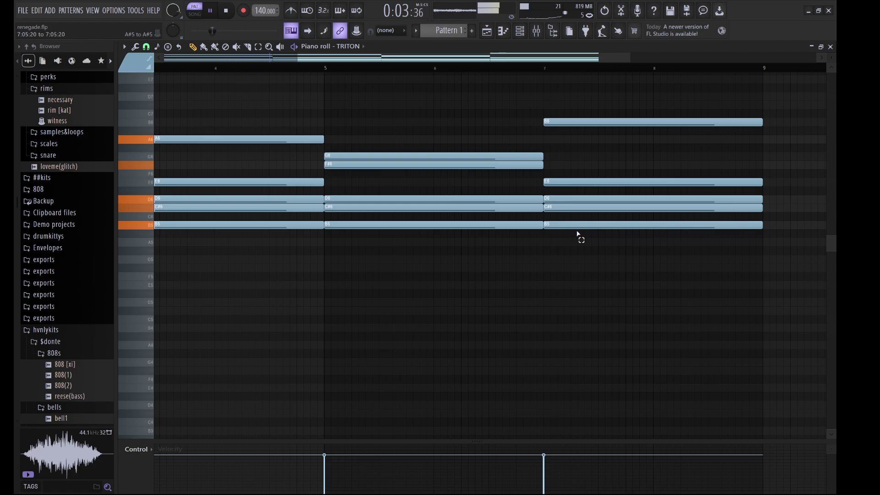
Step: Lower the B5 notes of the third and fourth chords to A5
mouse_move(576, 237)
mouse_down()
mouse_move(546, 212)
mouse_move(508, 212)
mouse_move(567, 228)
mouse_up()
key(shift+Down)
key(shift+Down)
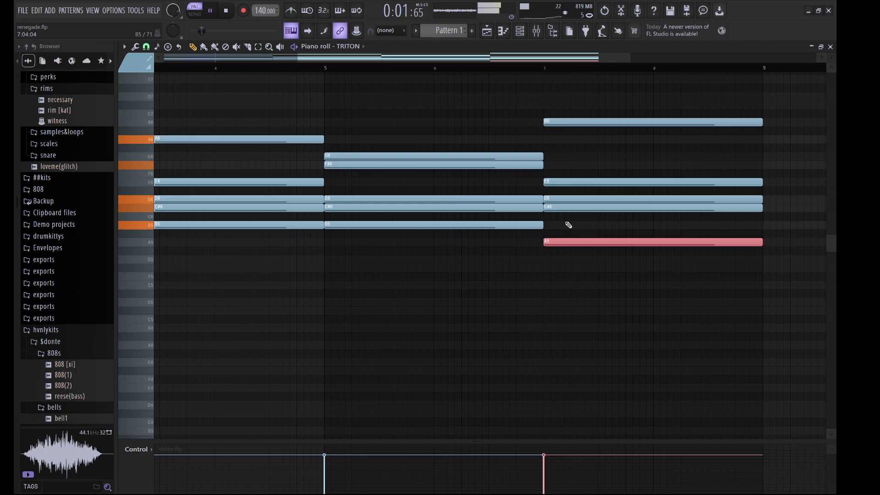
ctrl+click(531, 225)
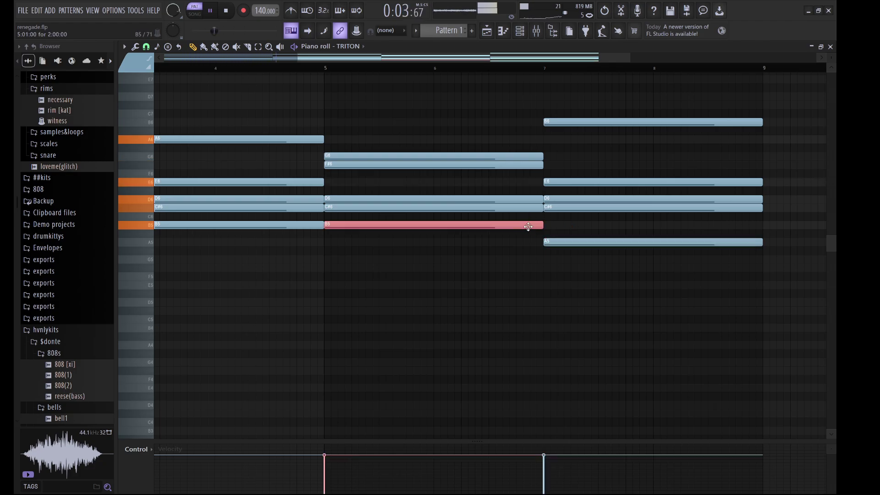
key(shift+Down)
key(shift+Down)
Step: Raise the fourth chord's E6 note to A6
click(572, 180)
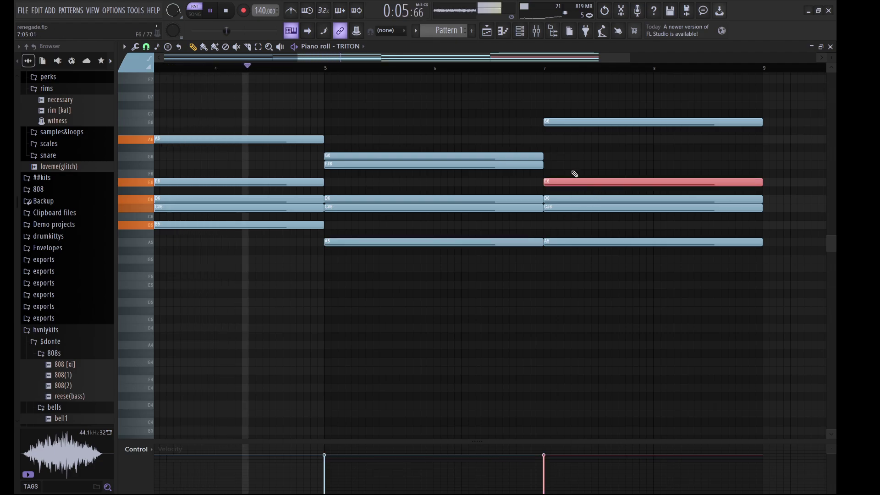
drag(571, 181, 572, 171)
key(shift+Up)
key(shift+Up)
key(shift+Up)
key(shift+Up)
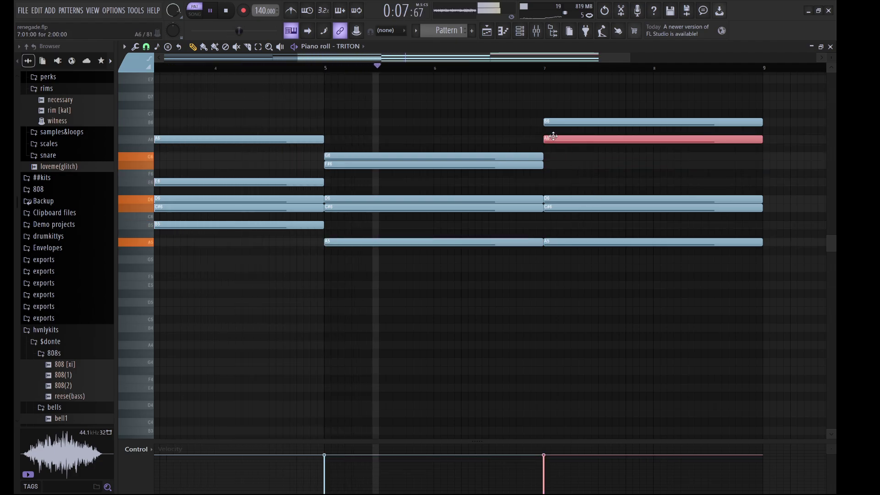
Step: Raise the fourth chord's top note to C#7 and clear the note selection
ctrl+click(551, 122)
key(Up)
key(Up)
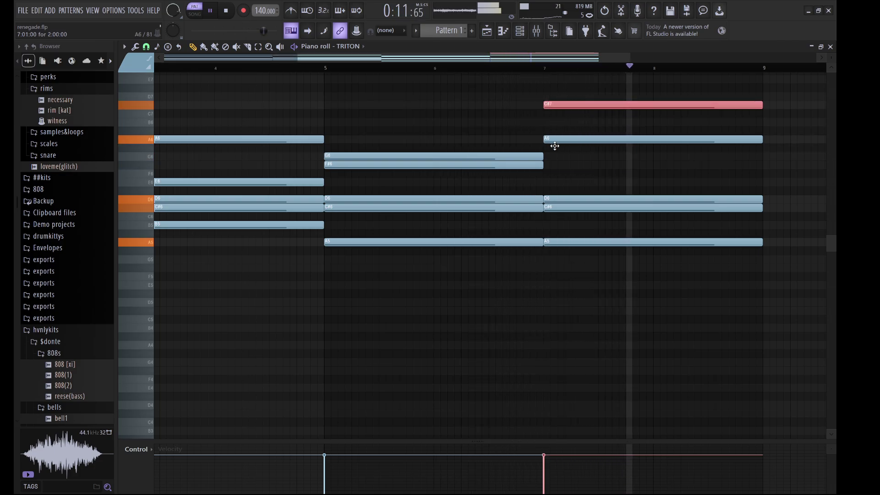
click(594, 174)
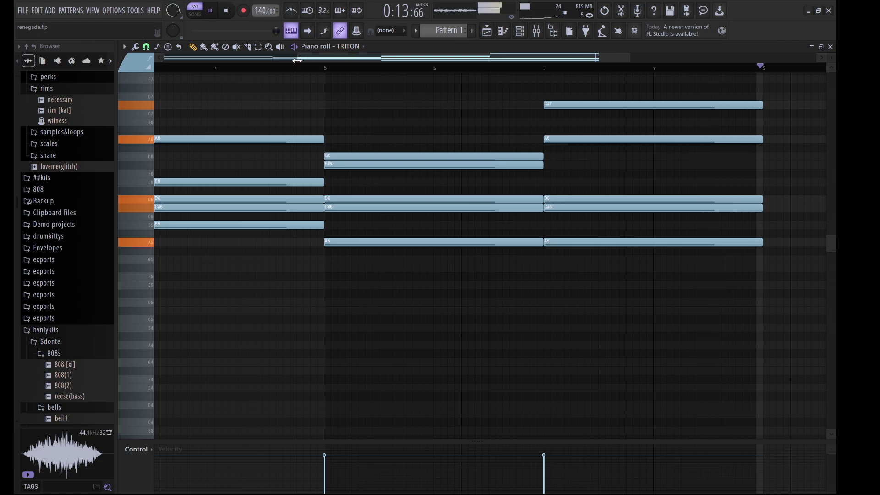
Step: Copy the lowest note of all four chords two octaves down as B3 and A3 bass notes, and play the progression
drag(298, 58, 164, 59)
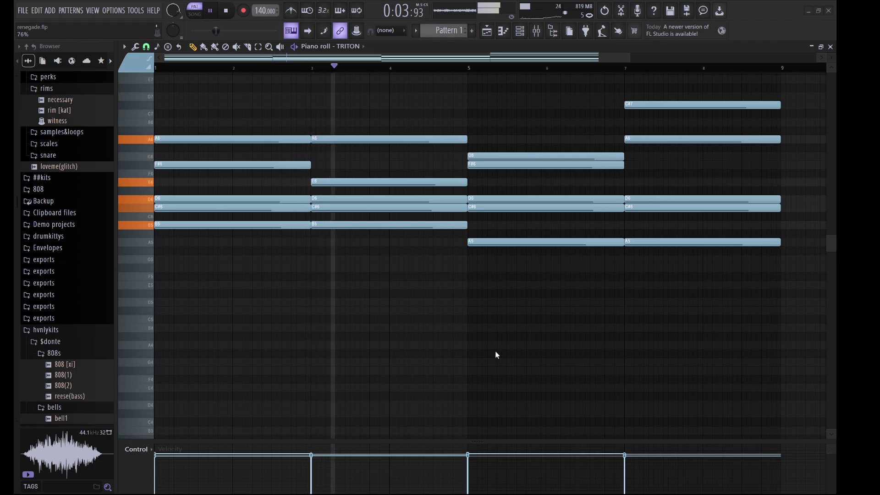
drag(680, 295, 612, 241)
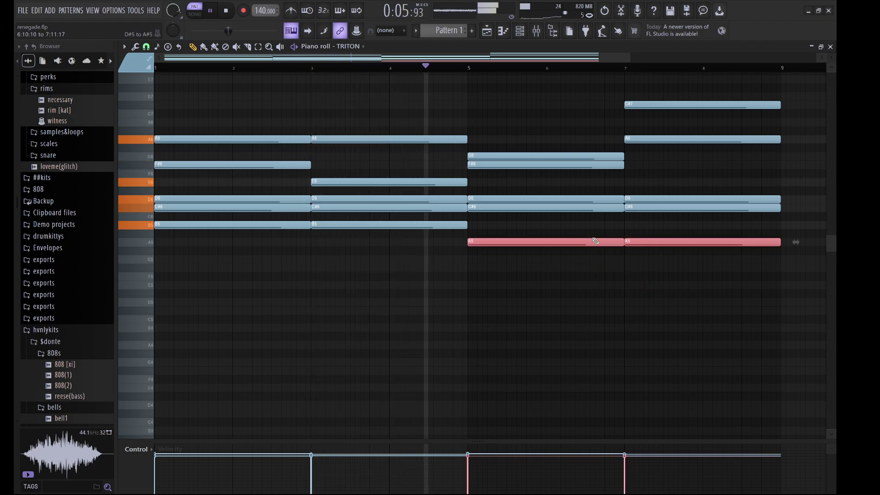
ctrl+shift+click(371, 228)
ctrl+shift+click(300, 227)
shift+click(271, 222)
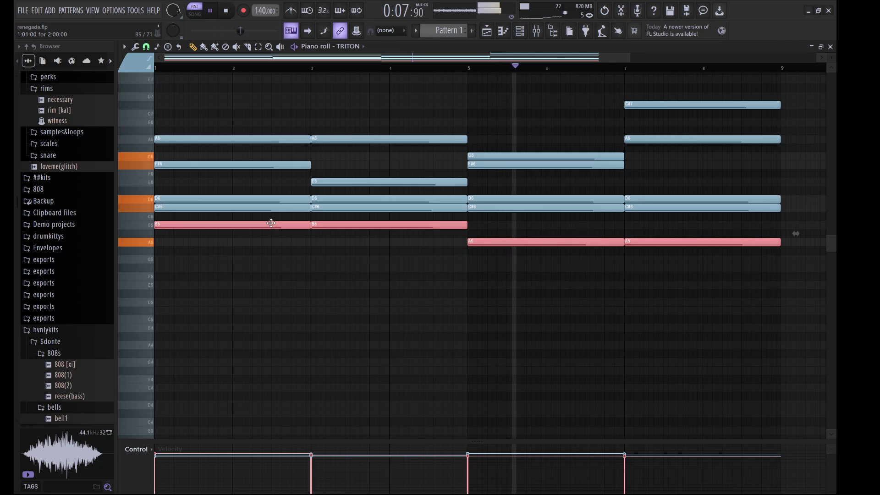
key(ctrl+Down)
key(ctrl+Down)
key(space)
key(space)
alt+scroll(369, 279, up, 3)
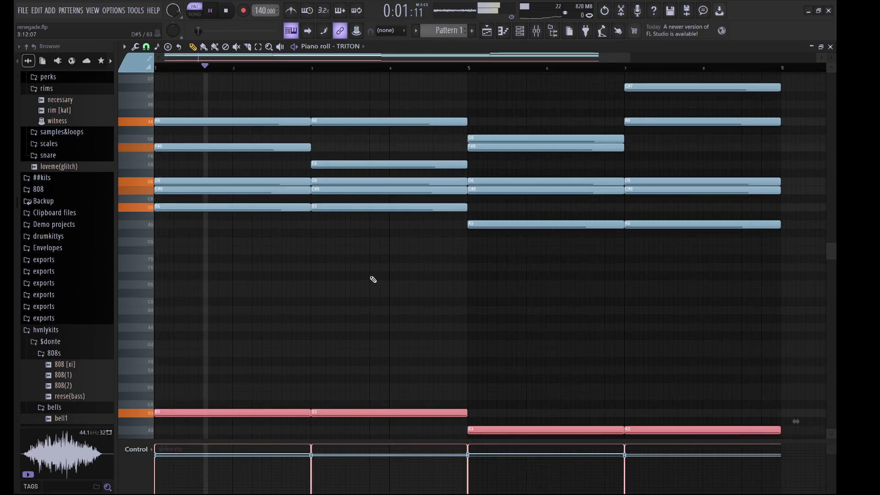
key(space)
key(space)
key(ctrl+d)
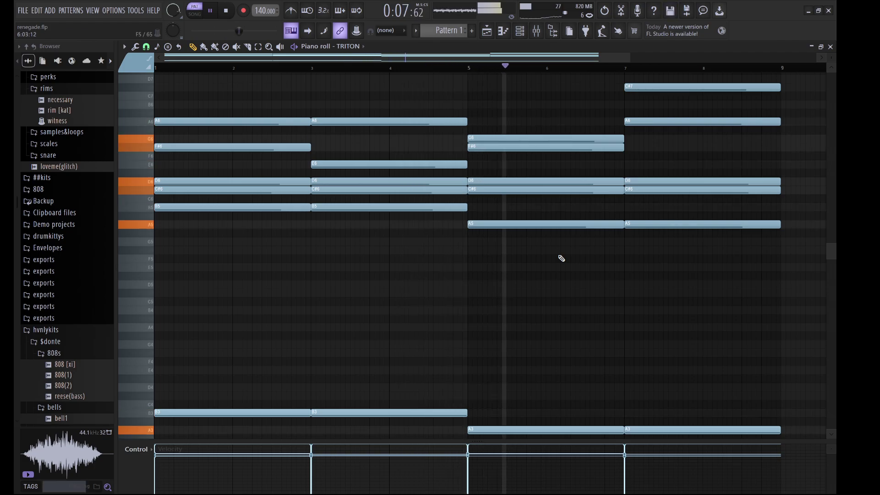
Step: Paste the TRITON notes into the first Sampler channel, stop playback and bring the channel rack forward
click(519, 31)
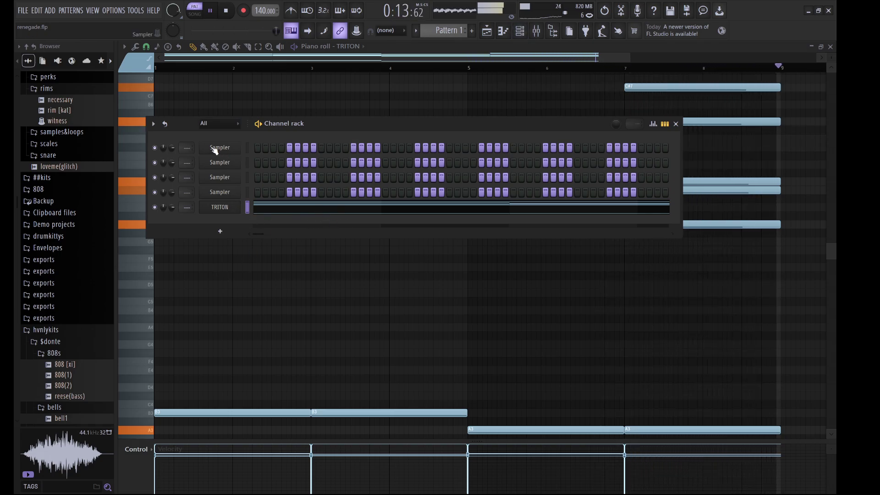
key(ctrl+v)
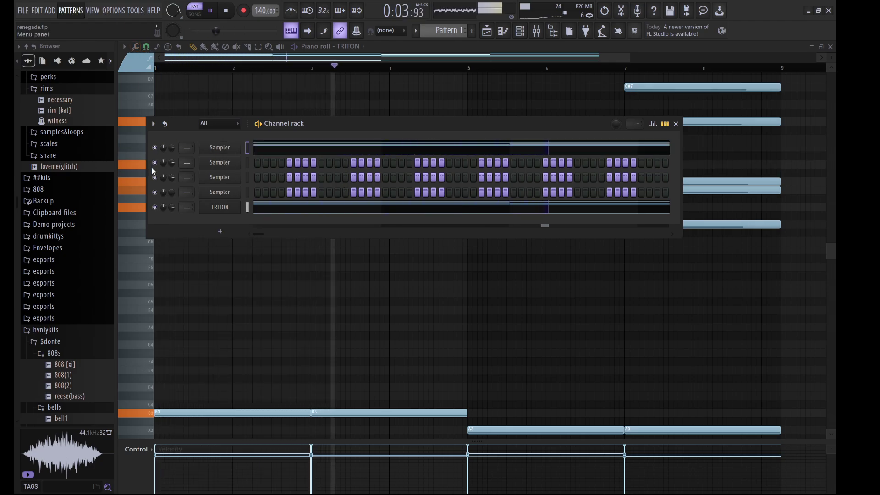
key(space)
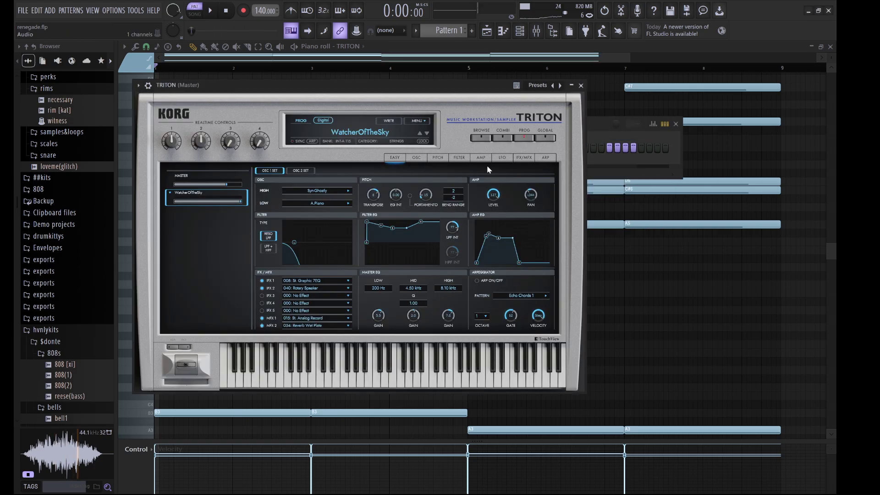
click(595, 133)
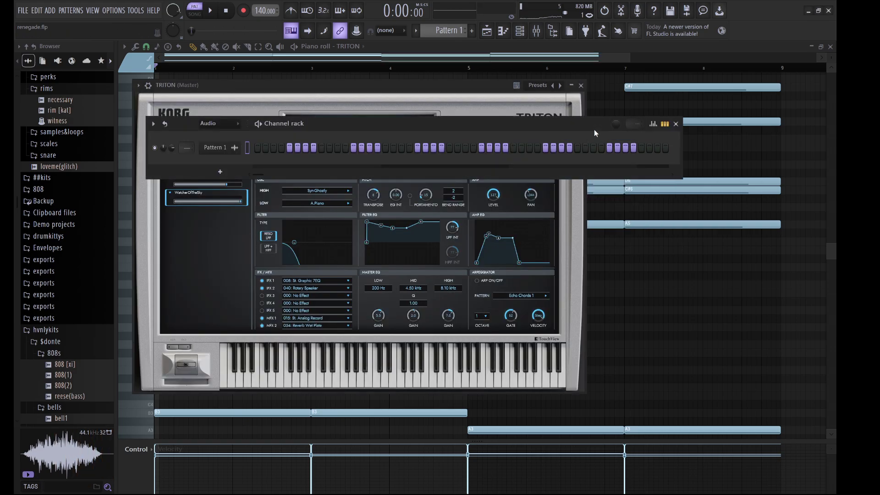
Step: Set the Pattern 1 audio clip's declicking mode to Generic (bleeding), and show all channels with TRITON selected
click(218, 150)
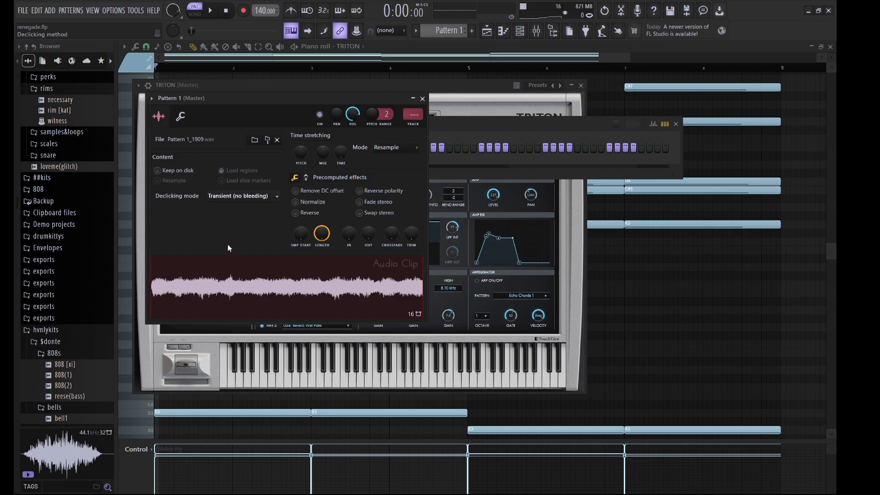
click(221, 238)
click(433, 139)
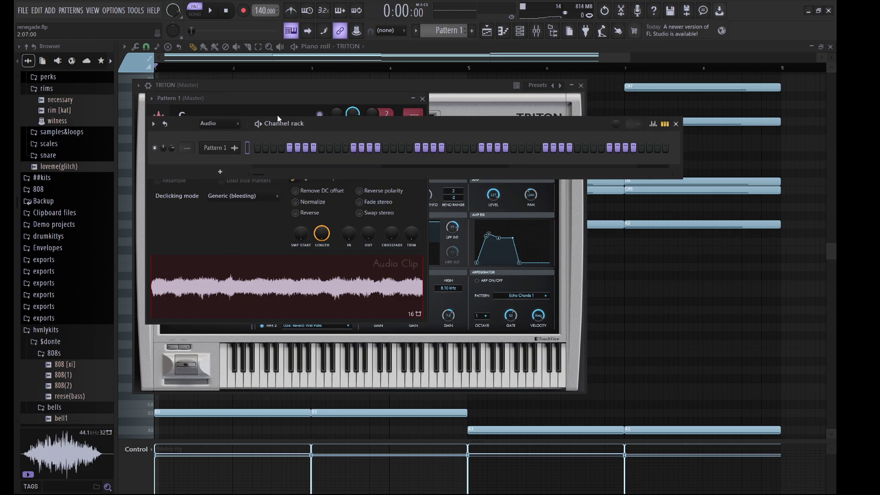
click(200, 139)
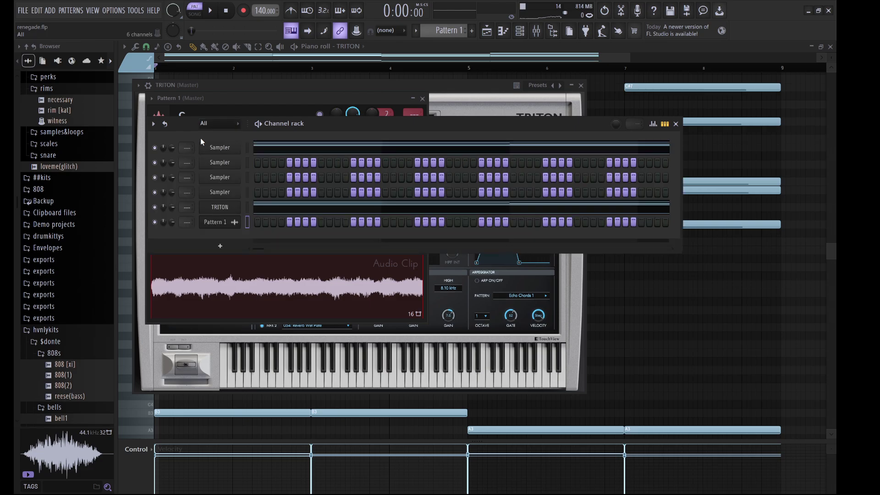
click(224, 209)
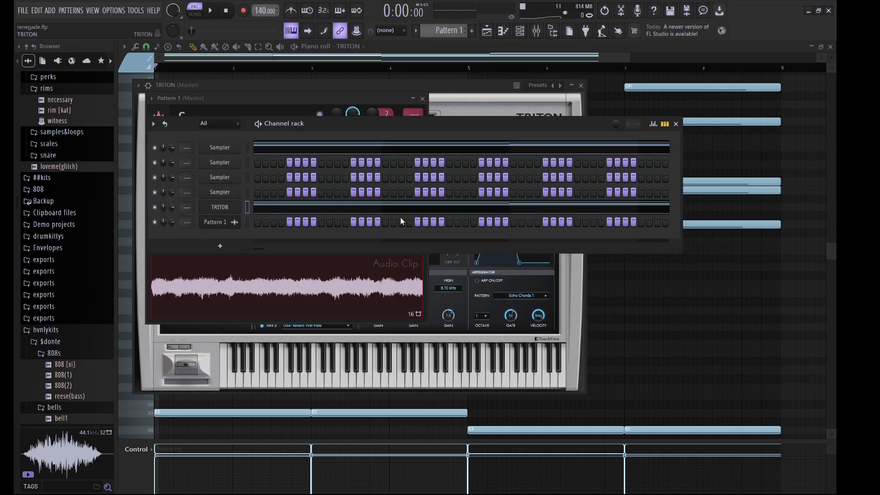
Step: Place the Pattern 1 audio clip on playlist Track 1 and the Pattern 1 note clip on Track 6, both starting at bar 1
click(487, 31)
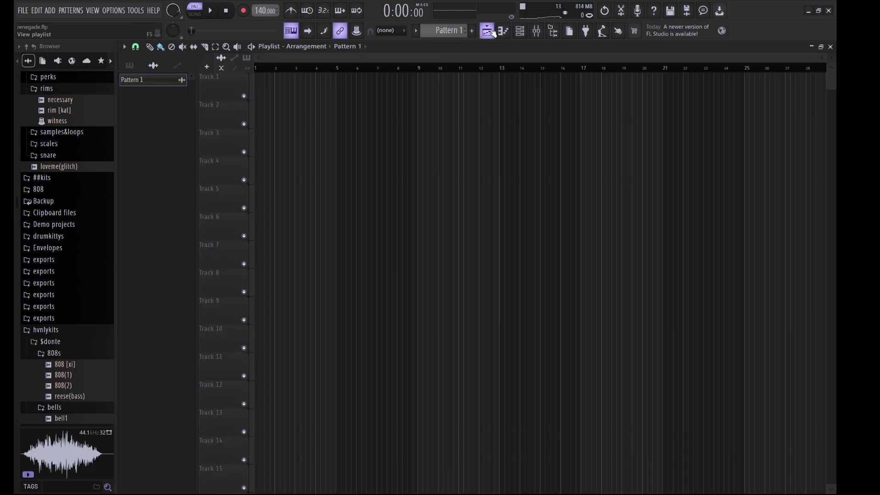
click(264, 89)
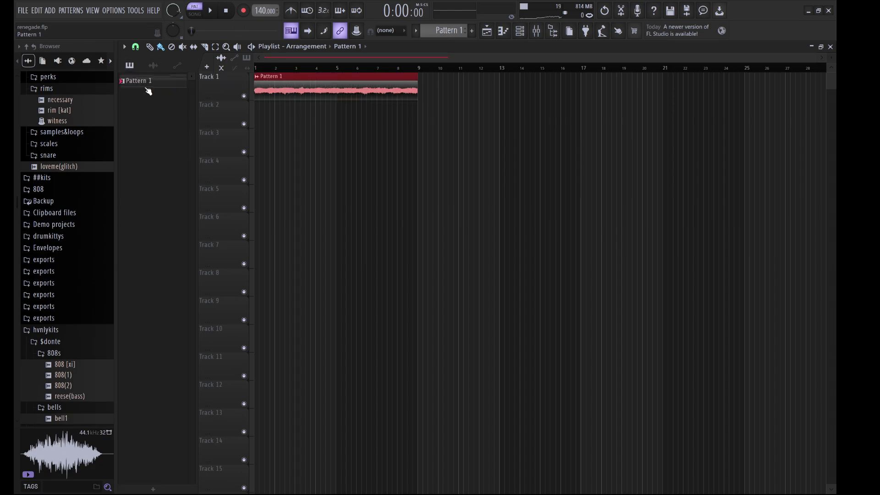
drag(149, 90, 303, 216)
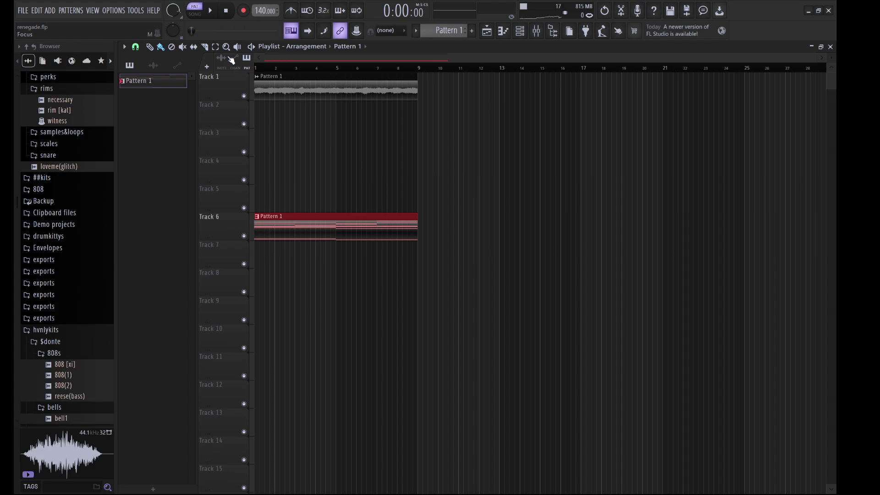
Step: Switch to song mode and start playback with the channel rack open over the playlist
key(l)
double_click(328, 88)
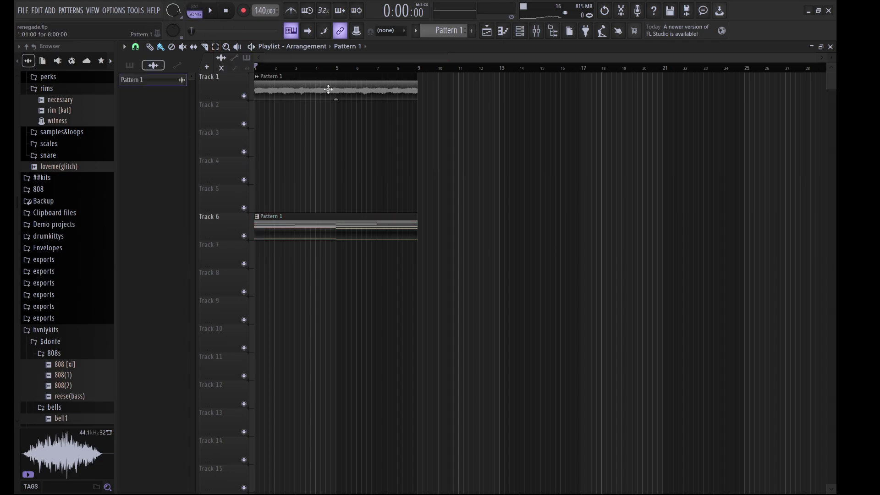
key(Escape)
click(520, 30)
key(space)
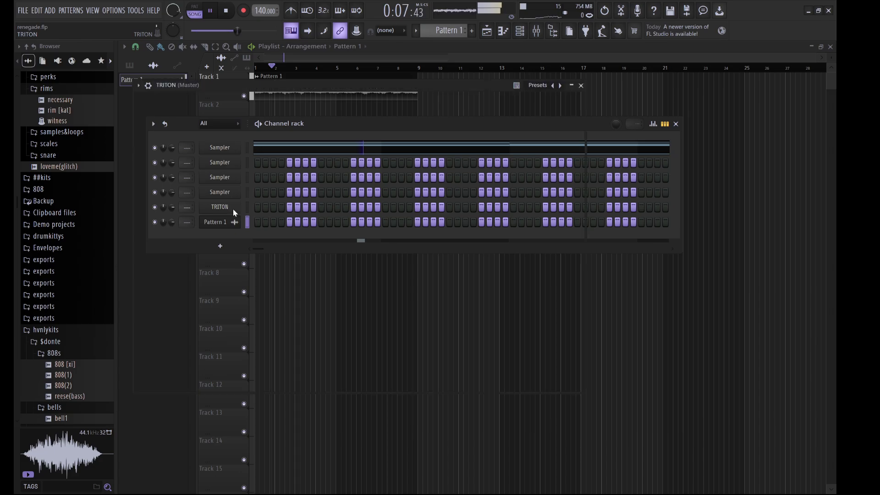
Step: Load the Power Brass program from TRITON's Brass category and bring the channel rack forward
click(233, 209)
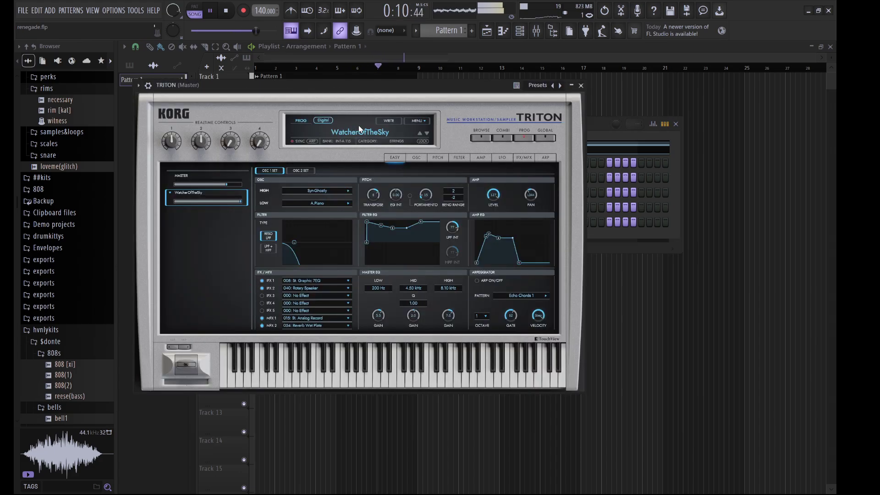
click(337, 135)
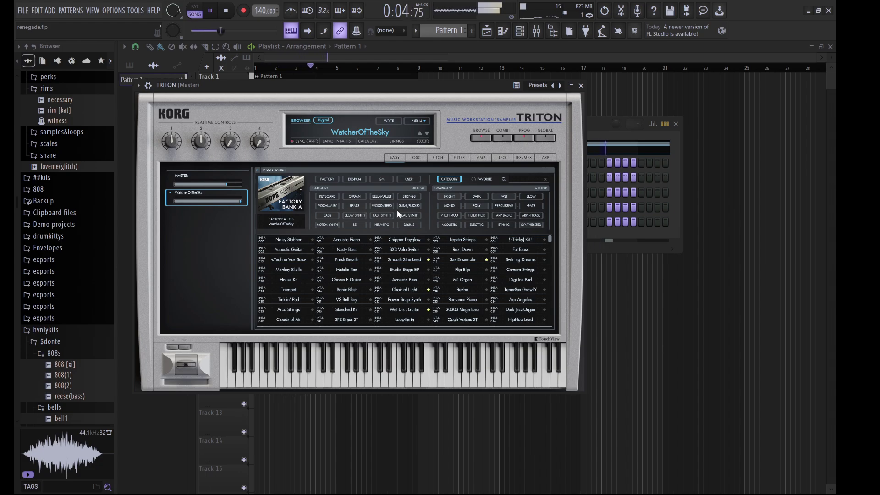
click(355, 206)
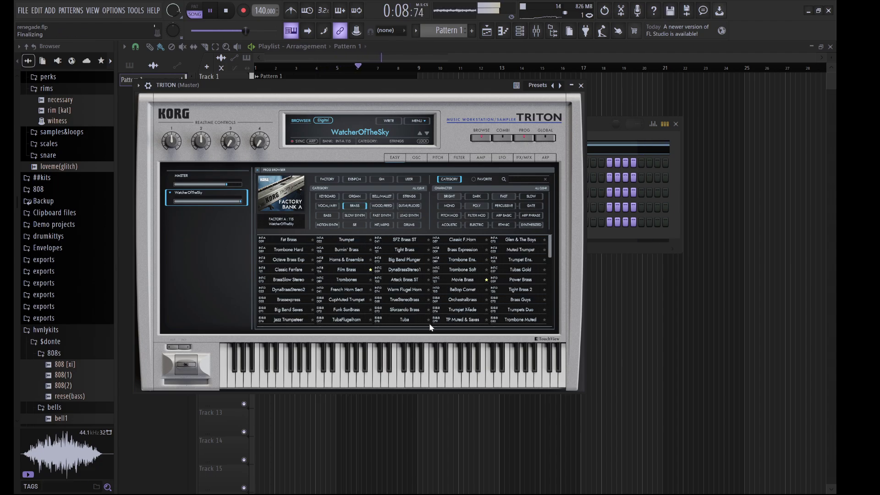
click(516, 281)
click(603, 122)
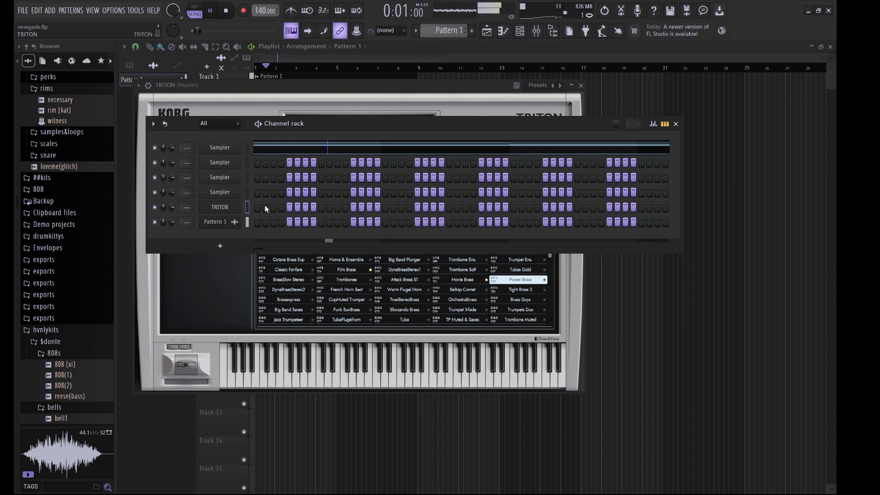
Step: In TRITON's piano roll, place an F#5 note at the start of bar 1 and a G5 note at 1:03, and audition them
key(F7)
key(space)
click(156, 190)
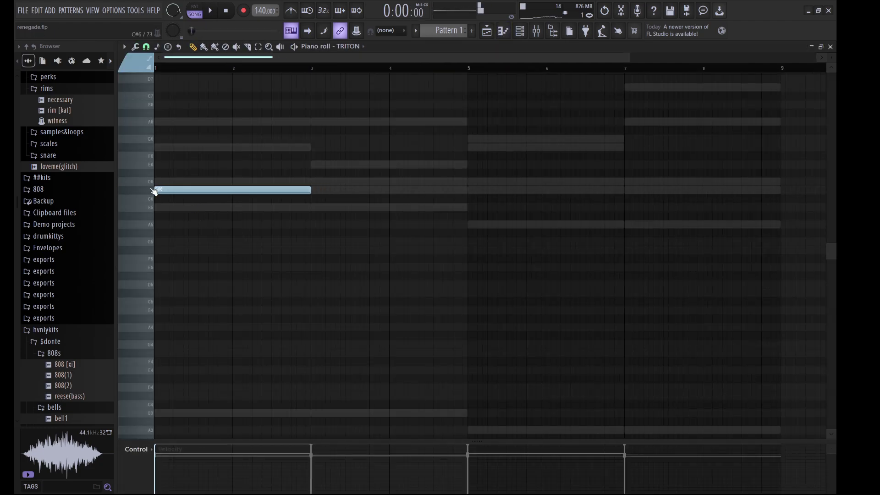
drag(188, 197, 186, 235)
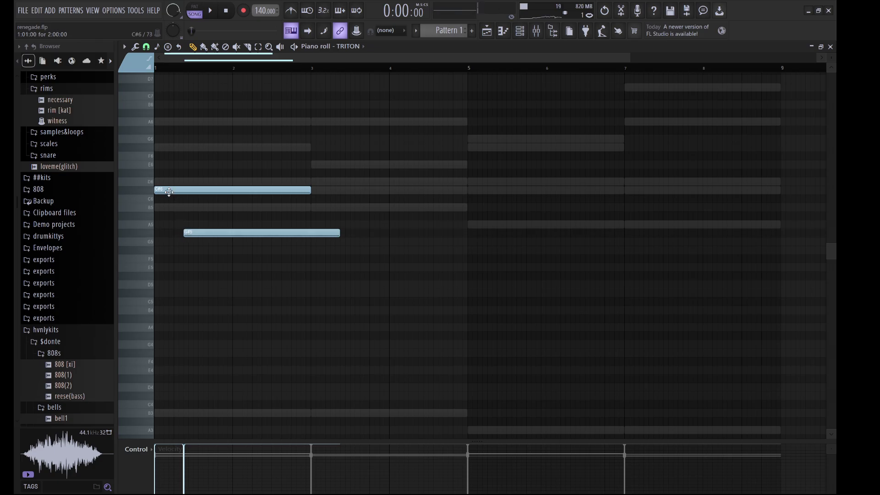
drag(168, 191, 165, 252)
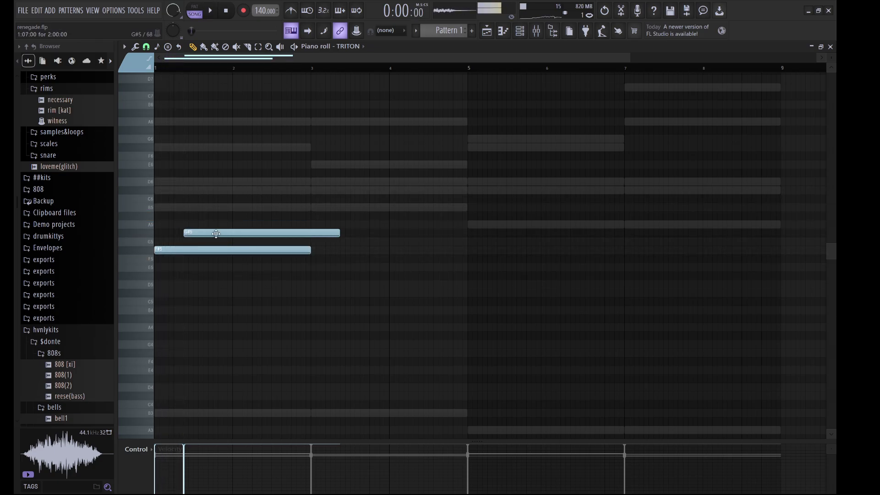
drag(216, 234, 192, 242)
key(space)
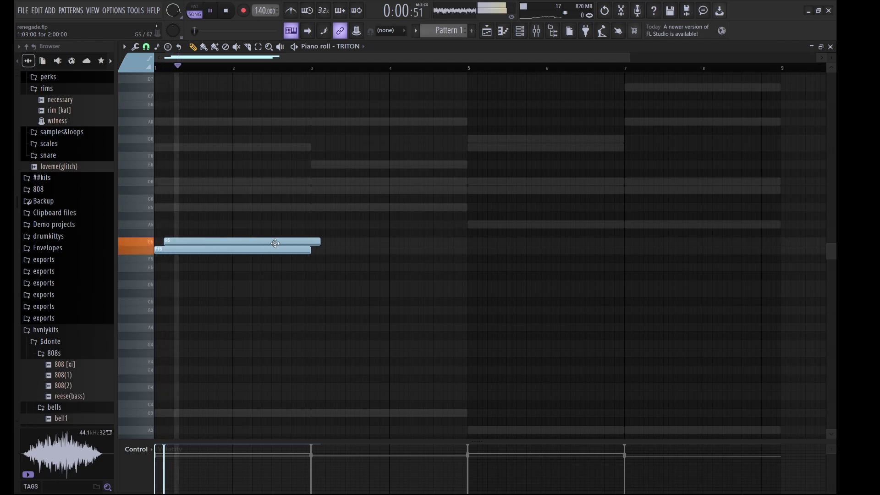
key(space)
Step: Shorten the F#5 and G5 notes to two steps each, auditioning the result
drag(310, 250, 173, 250)
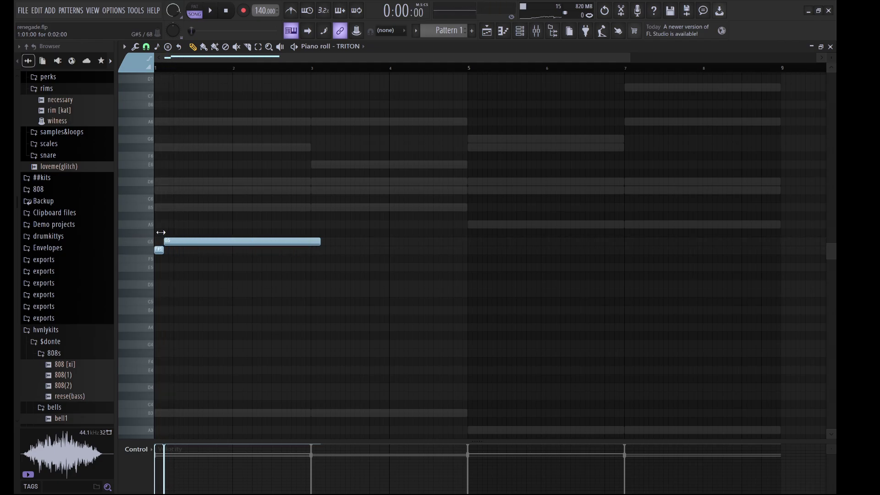
key(space)
drag(316, 240, 173, 243)
key(space)
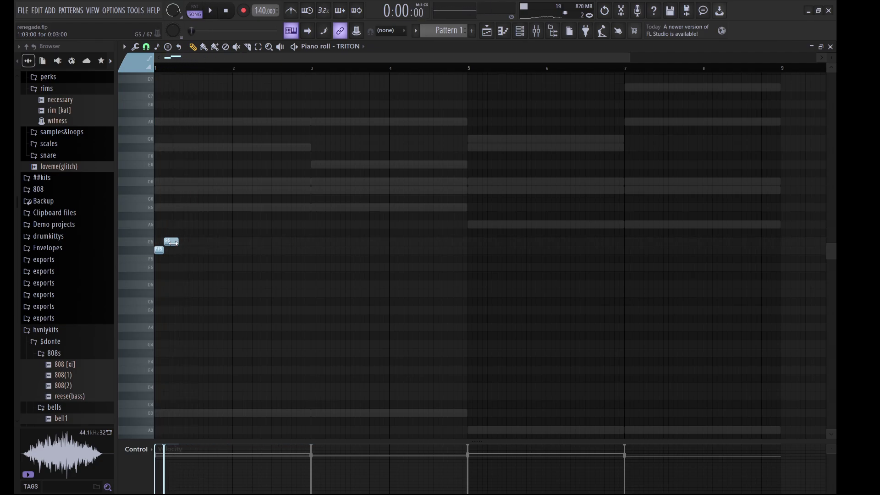
key(space)
Step: Add a ten-step E5 note at 1:05 and a one-step D5 note at 1:15
click(175, 267)
key(space)
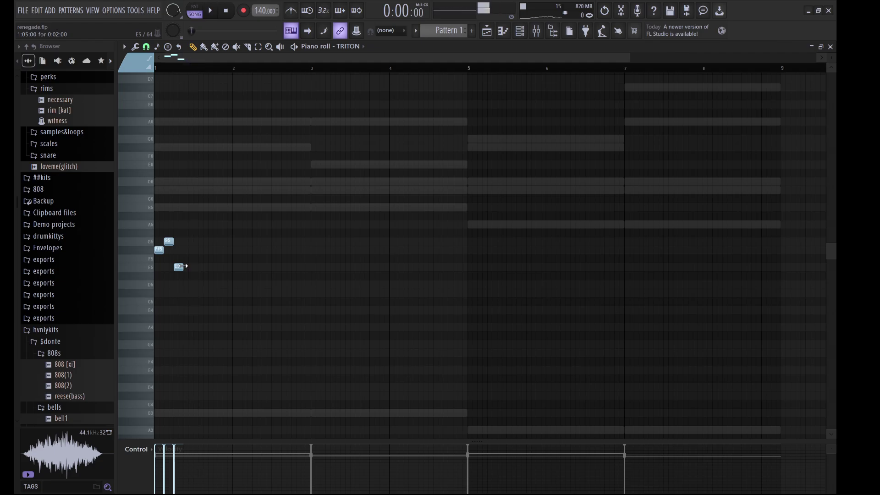
key(space)
drag(182, 268, 222, 268)
key(space)
key(space)
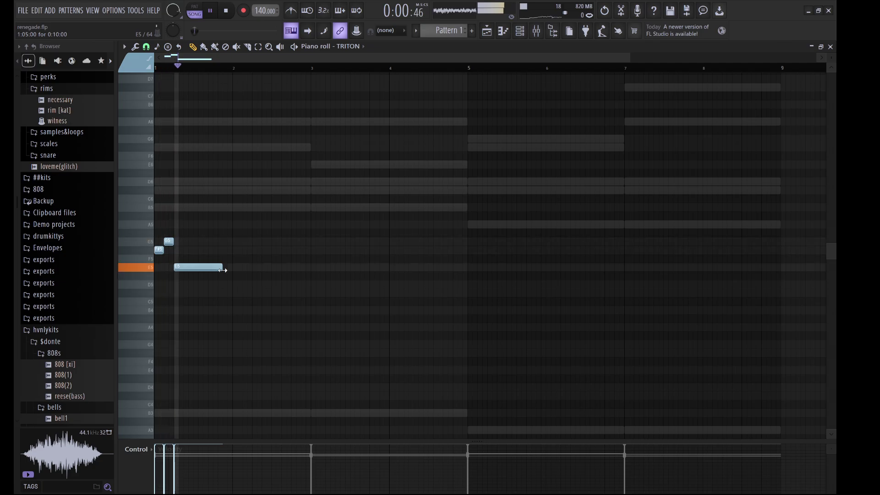
click(222, 284)
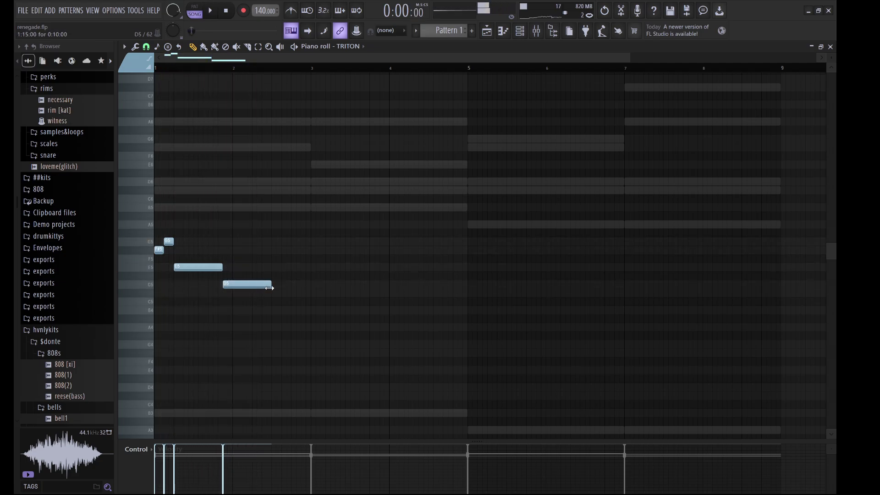
drag(269, 285, 226, 285)
Step: Duplicate the four-note brass phrase and shift the copy one step later so it starts at bar 2
key(ctrl+b)
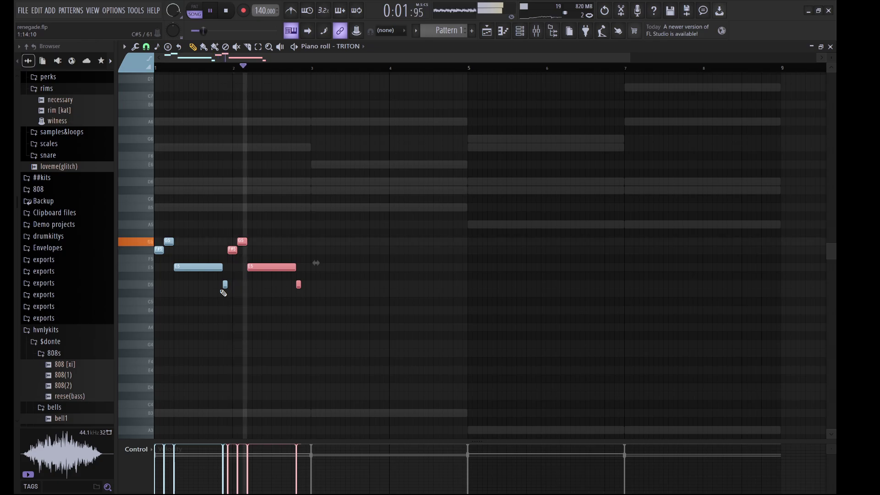
key(ctrl+d)
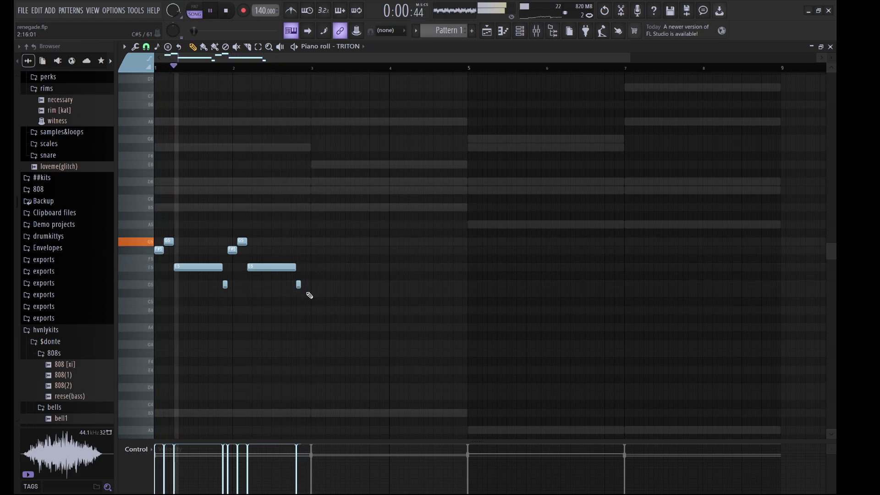
drag(311, 296, 236, 224)
key(space)
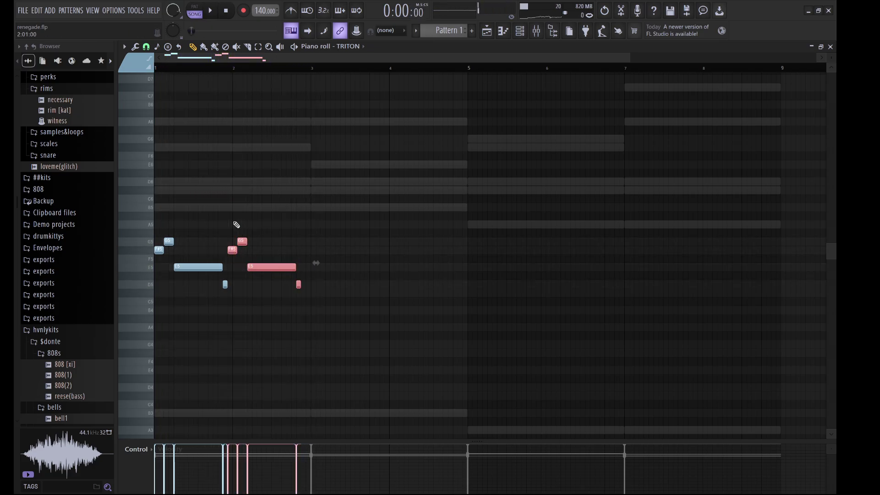
key(shift+Right)
key(ctrl+d)
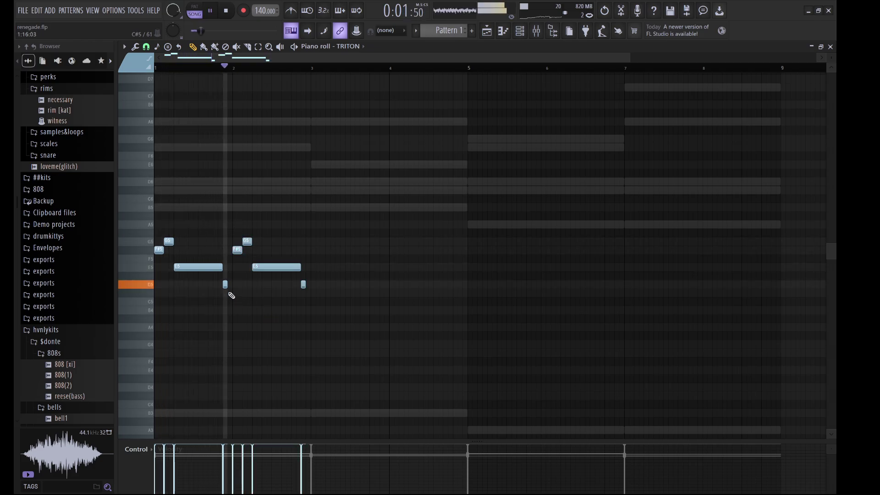
Step: Add one-step C#5 notes at 1:16 and 2:16, and raise the second one to G5
click(228, 293)
click(308, 293)
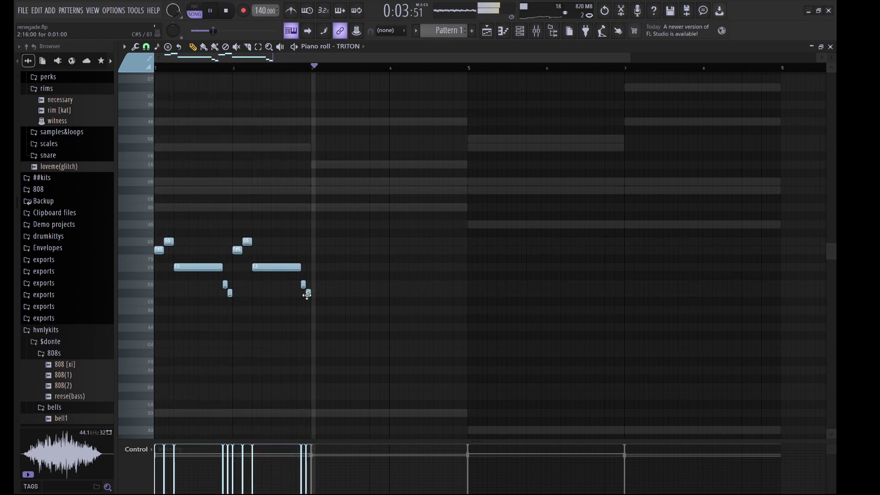
drag(309, 293, 307, 241)
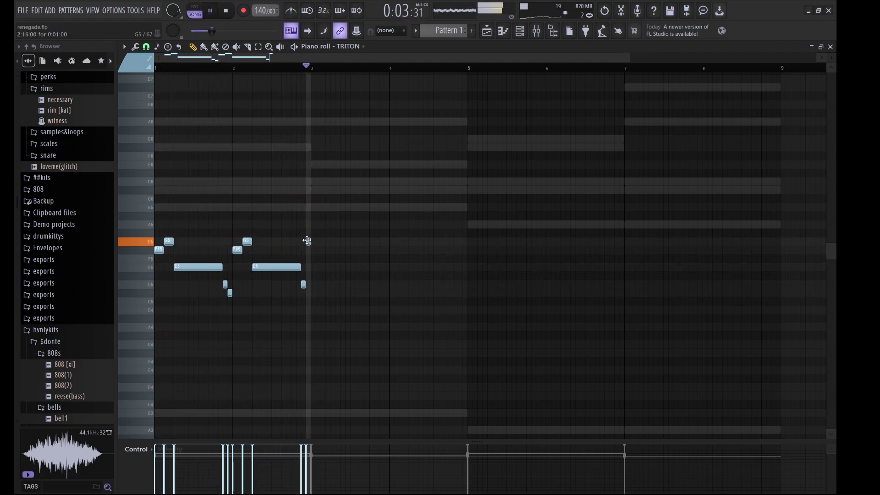
Step: Replace the D5 at 2:15 with a two-step D5 at 2:13, shortening the E5 before it to eight steps
right_click(303, 284)
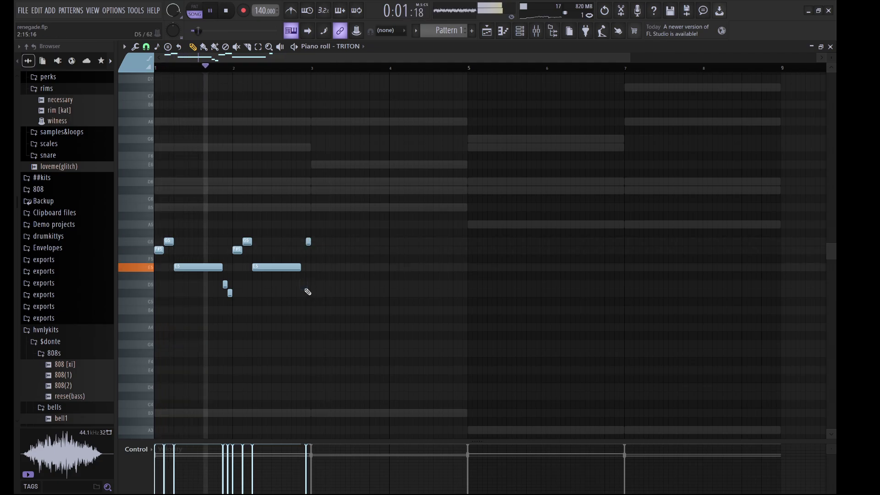
drag(295, 267, 286, 267)
click(293, 285)
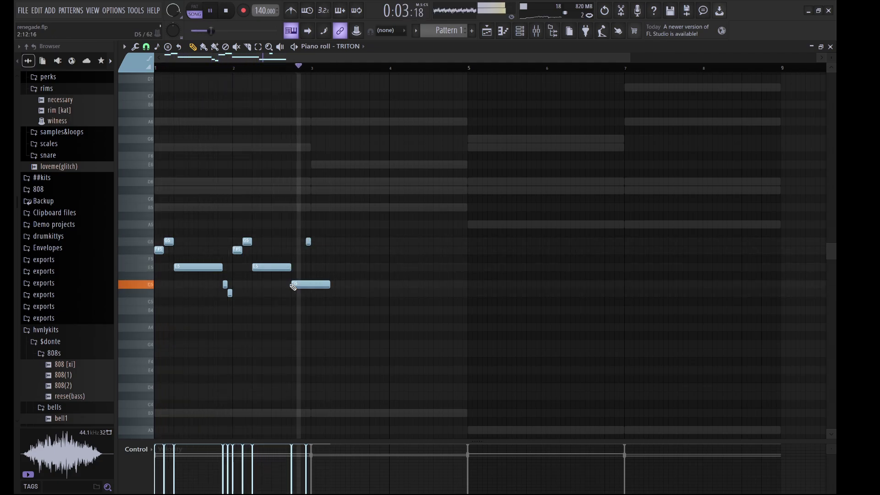
key(space)
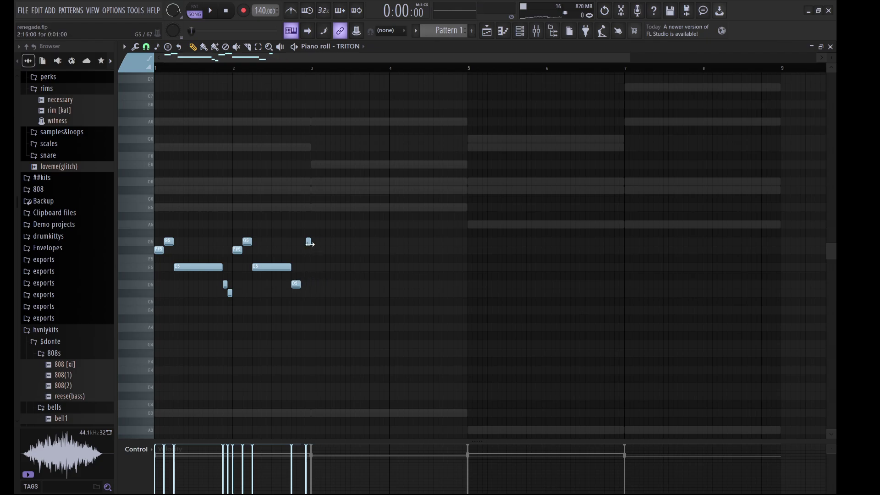
Step: Move the closing G5 note to B4 at 2:15, lengthen it to two steps and play the melody
drag(308, 241, 303, 311)
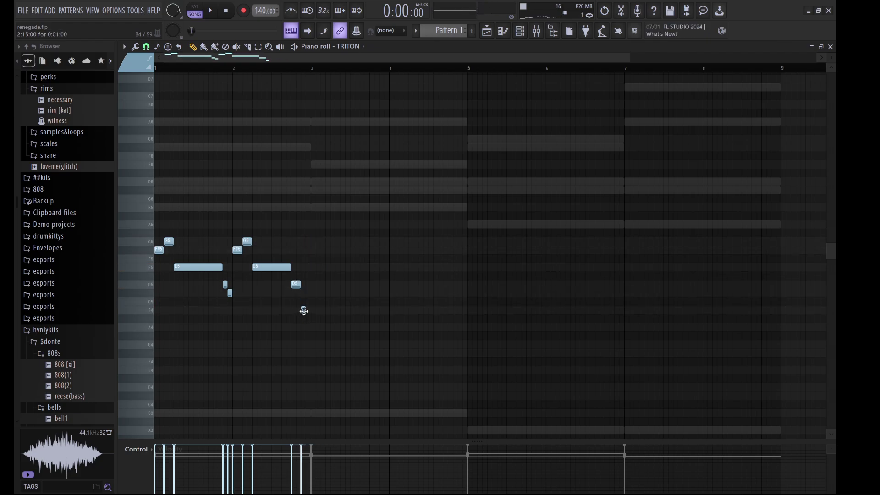
click(304, 311)
key(space)
Step: Duplicate the two-bar brass melody into bars 3 and 4 and restart playback
key(ctrl+b)
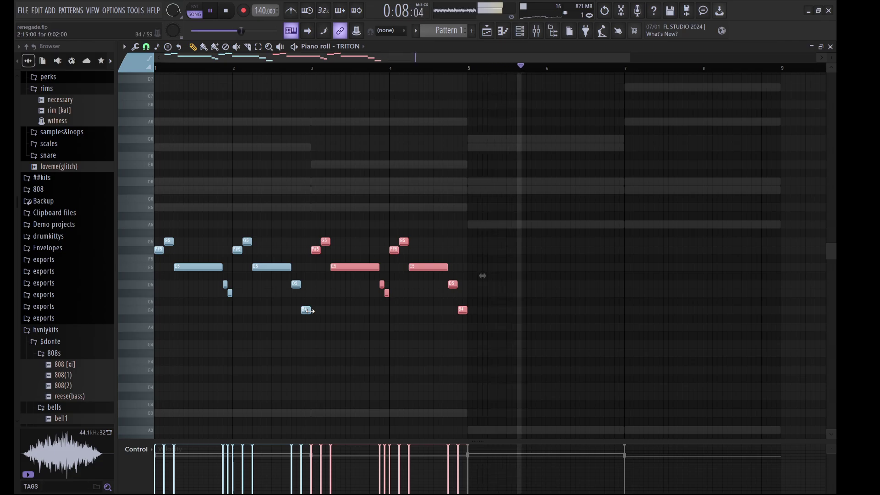
key(space)
key(space)
Step: Select the final B4 note of bar 4 and raise it to A5
drag(481, 326, 444, 314)
key(shift+Up)
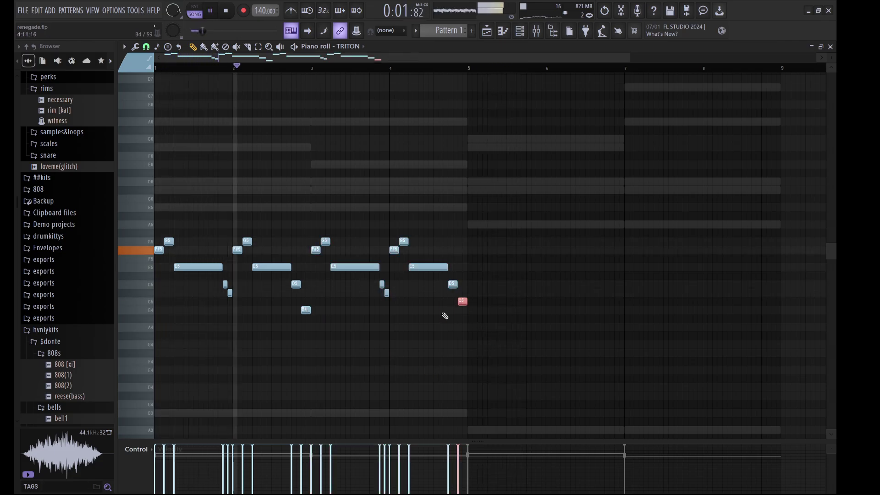
key(Up)
key(Up)
key(Up)
key(Up)
key(Up)
key(Up)
key(Up)
key(Up)
key(Up)
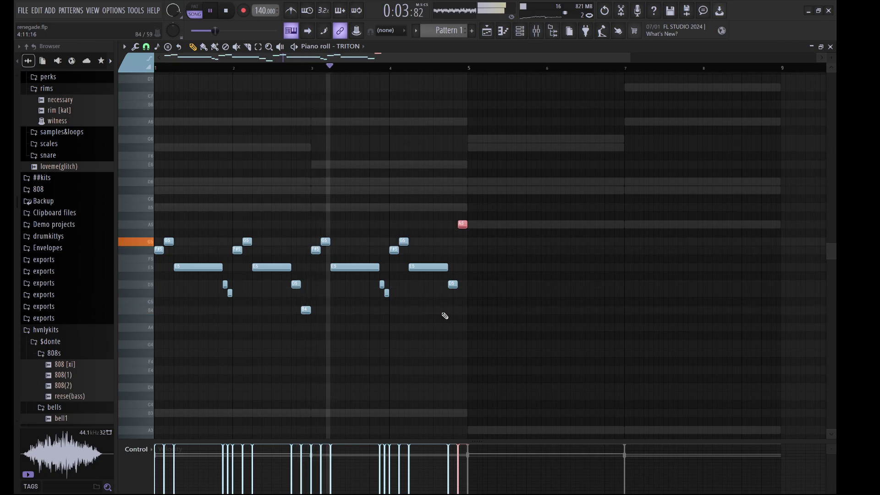
Step: Duplicate the whole four-bar brass melody into bars 5 to 8 and clear the note selection
key(ctrl+a)
key(ctrl+b)
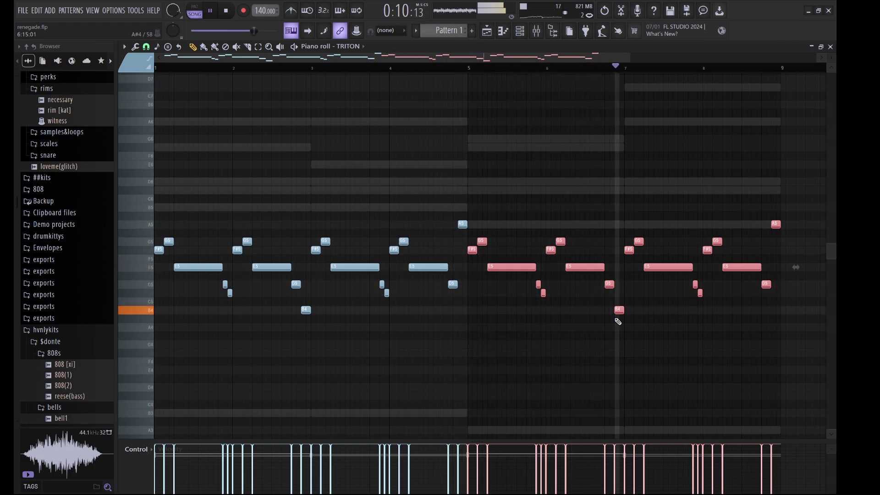
key(ctrl+d)
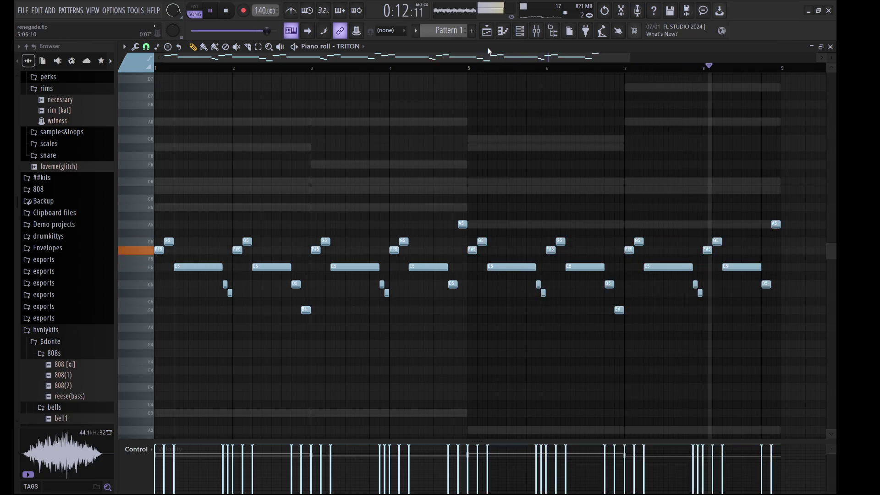
Step: Paste a copy of the brass melody into the second Sampler channel and stop playback
key(F6)
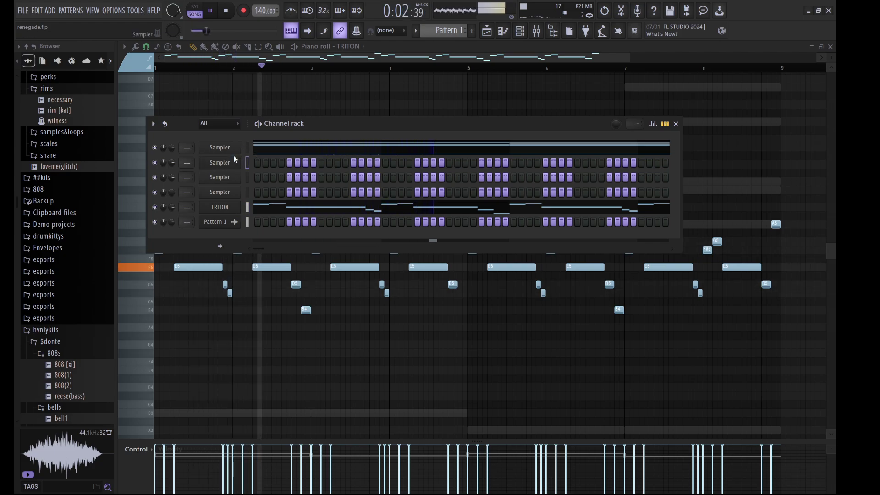
key(ctrl+v)
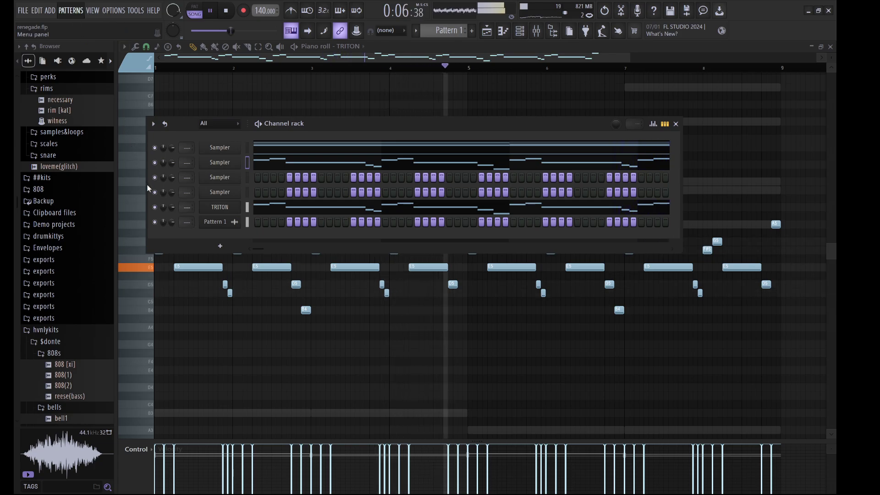
key(space)
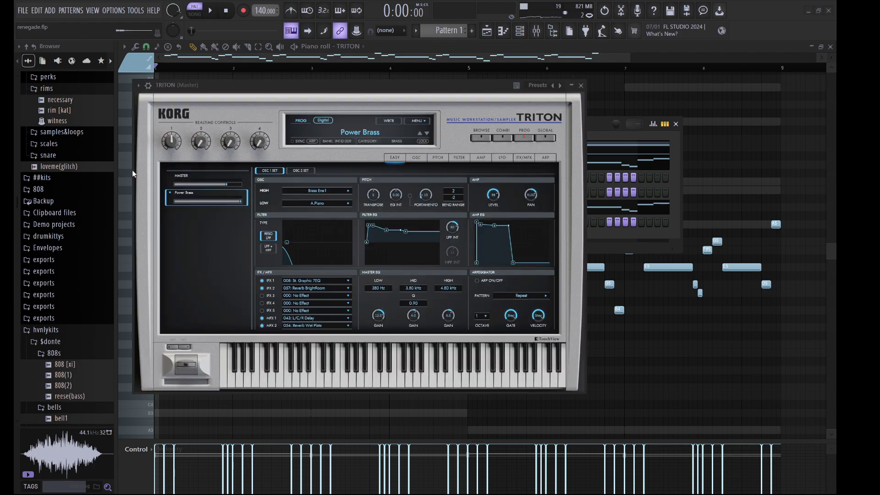
Step: Render the brass melody as an audio clip and set the Pattern 1 #2 clip's declicking mode to Generic (bleeding)
click(600, 121)
click(239, 161)
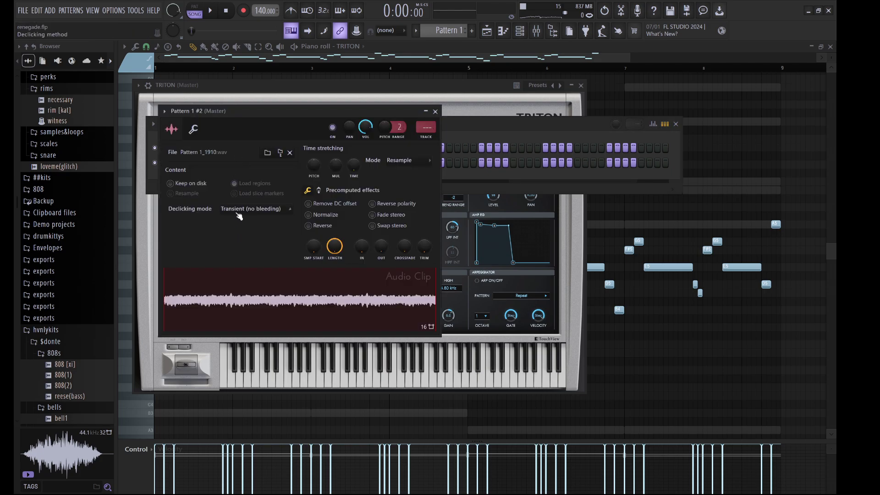
click(241, 245)
click(488, 125)
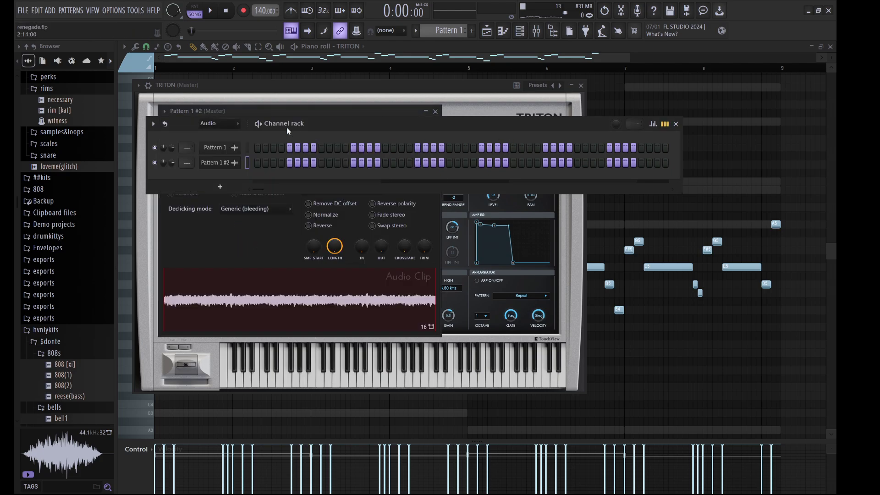
Step: Show all channels in the channel rack and cut the melody notes from the TRITON channel
click(226, 123)
click(225, 133)
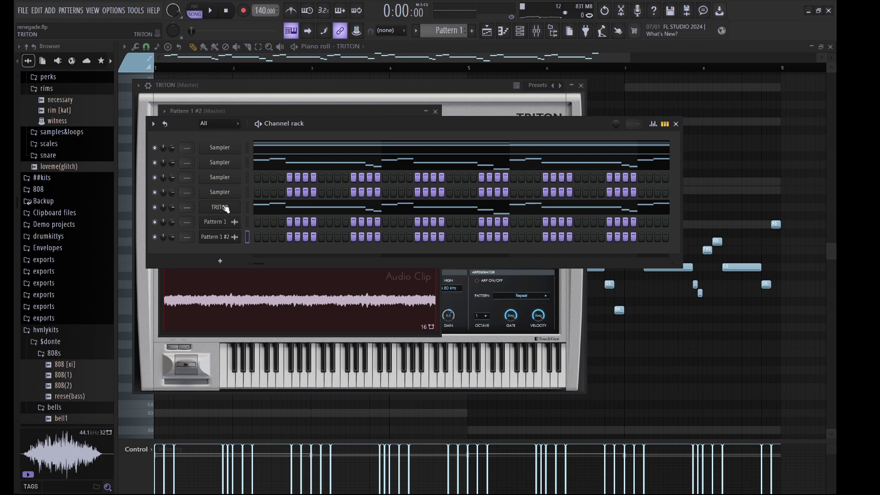
key(ctrl+x)
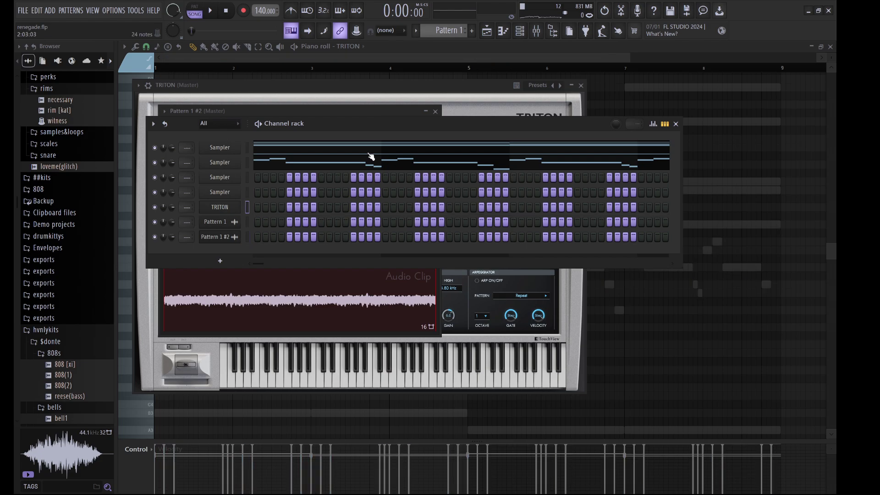
Step: Place the Pattern 1 #2 audio clip at bar 1 on Track 2 of the playlist
click(227, 223)
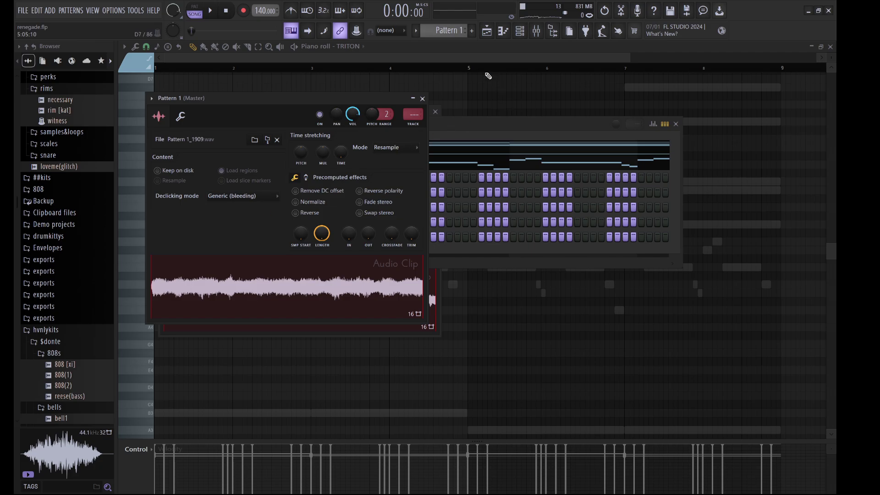
click(486, 30)
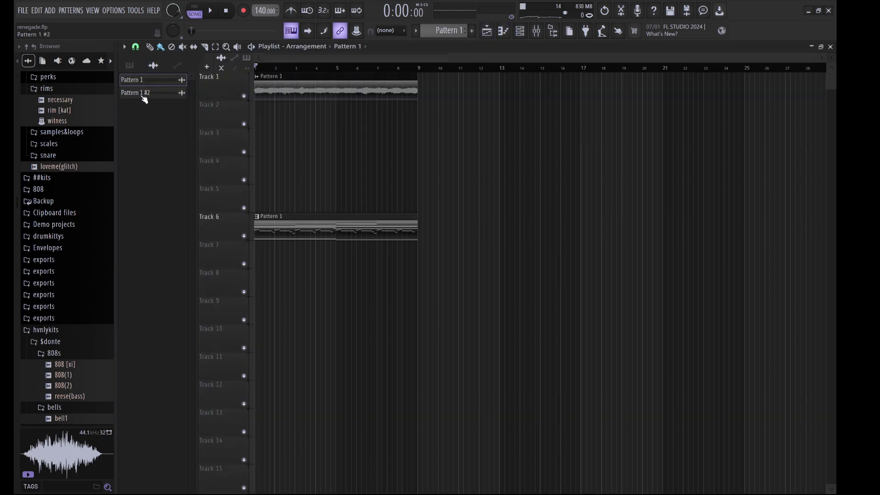
drag(144, 100, 284, 112)
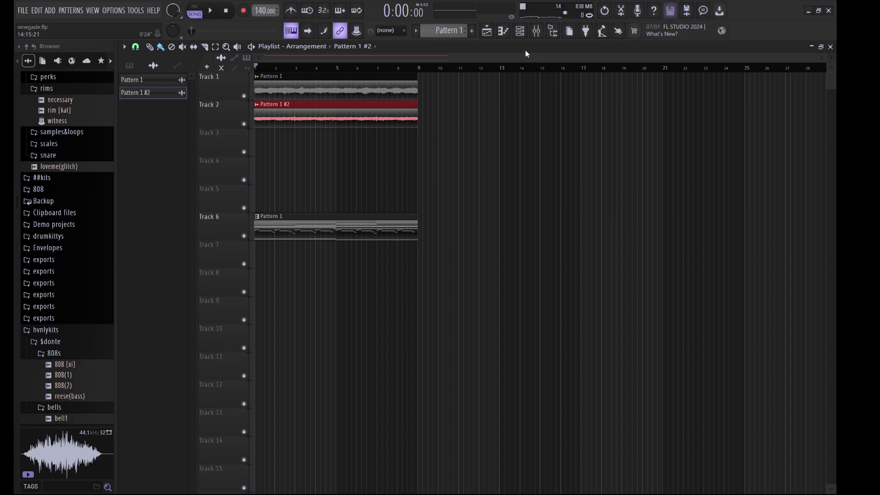
Step: Play the arrangement and lower the Pattern 1 #2 channel volume to 63%
key(space)
click(520, 31)
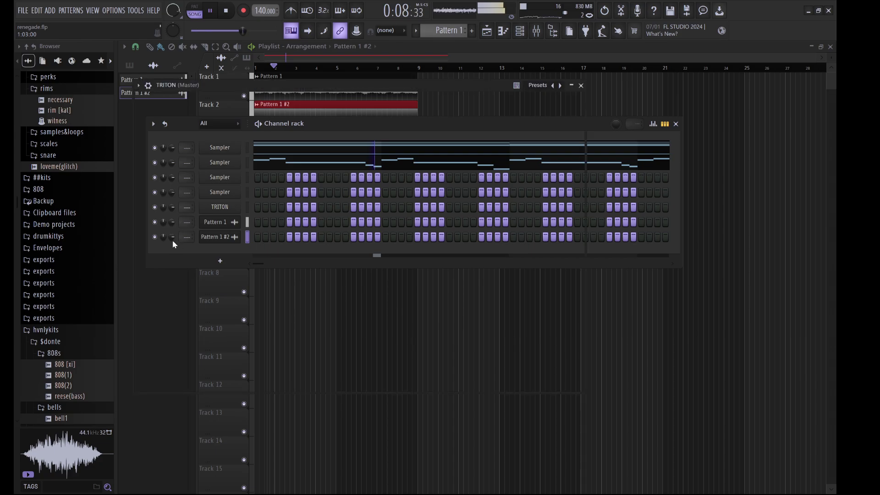
click(219, 206)
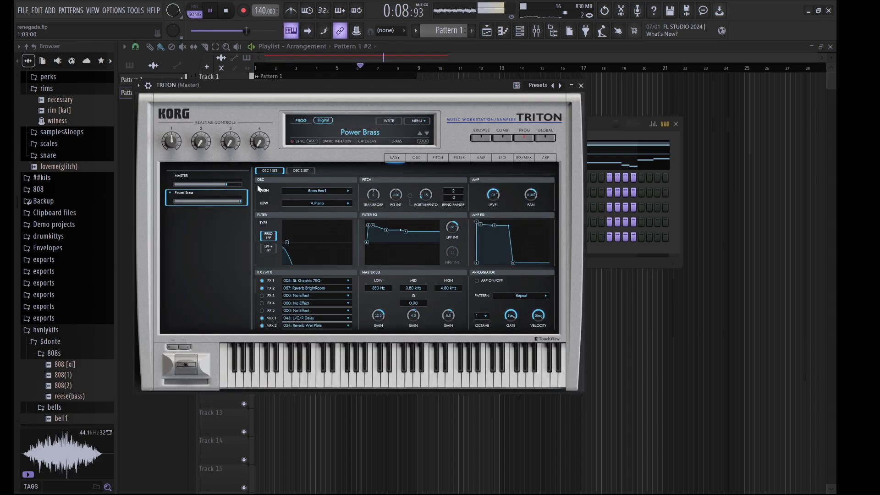
click(593, 127)
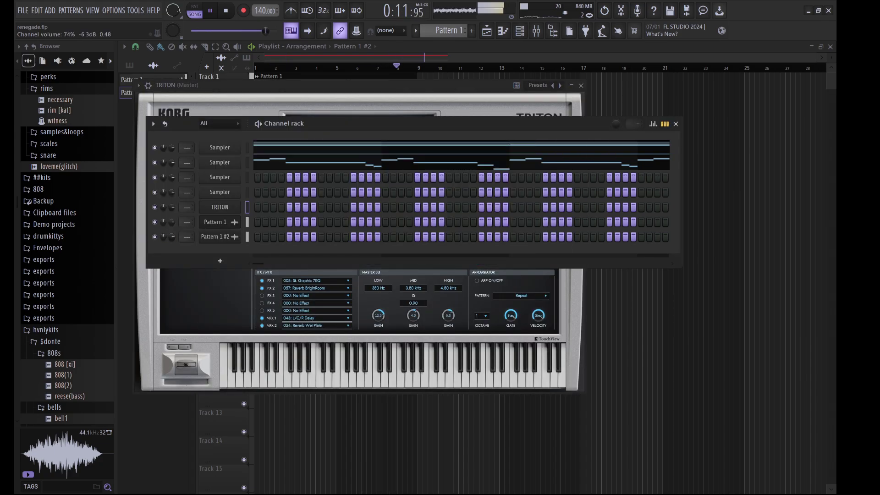
drag(171, 237, 171, 245)
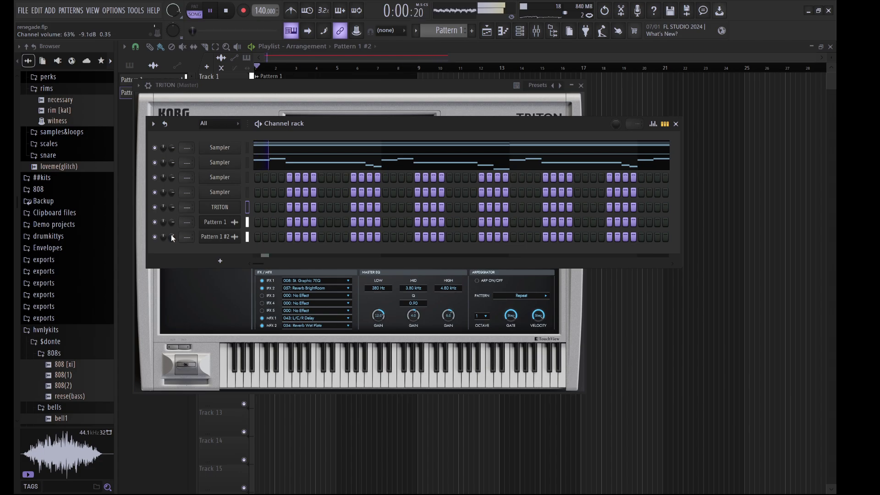
Step: Open TRITON's program browser and load the Choir of Light preset from Factory Bank A
click(228, 210)
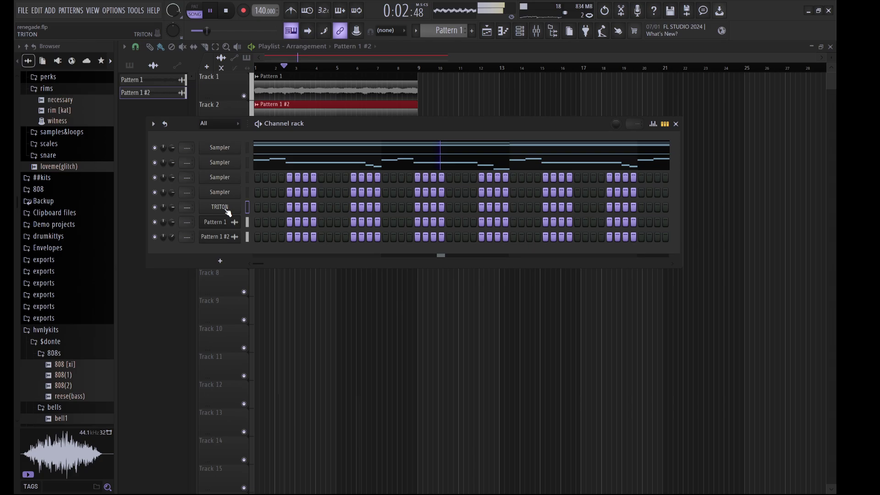
click(228, 211)
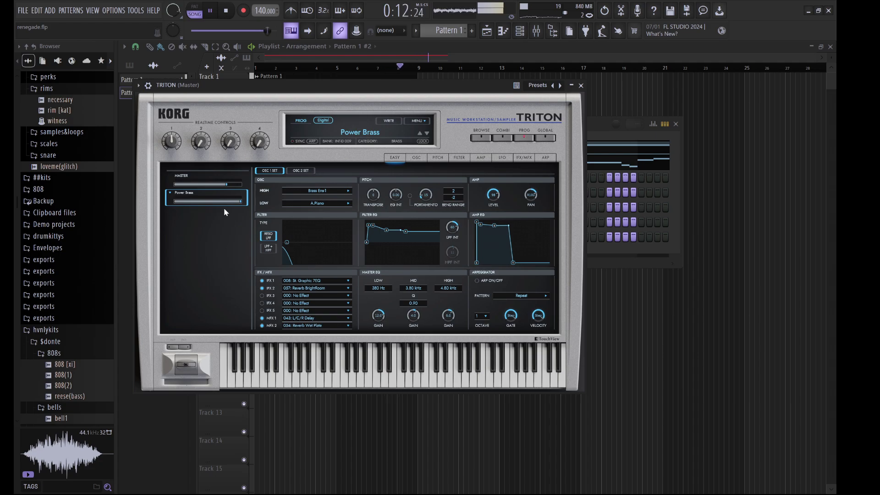
click(367, 133)
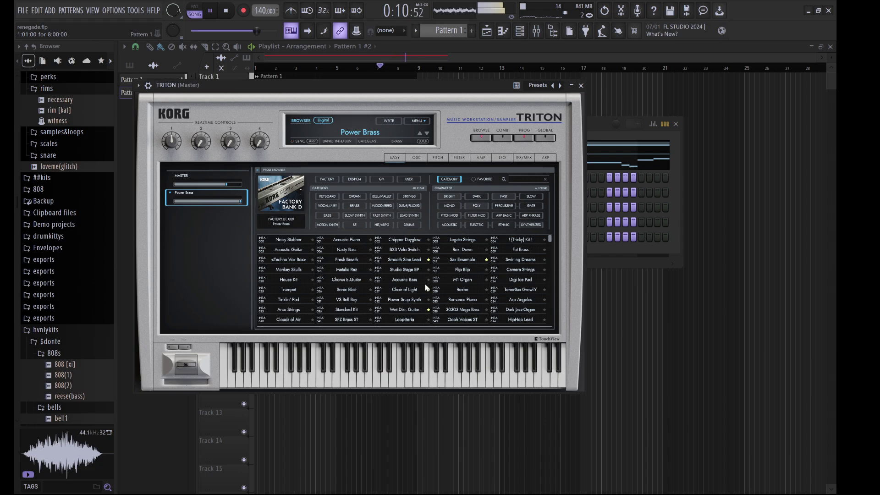
click(409, 293)
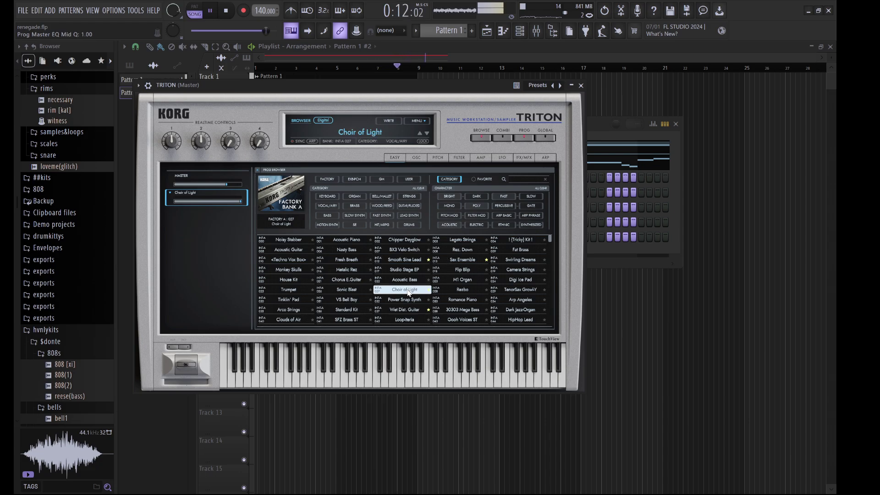
Step: Enter a two-step chord of B5, D6 and F#6 at the start of bar 1 in TRITON's piano roll
click(597, 123)
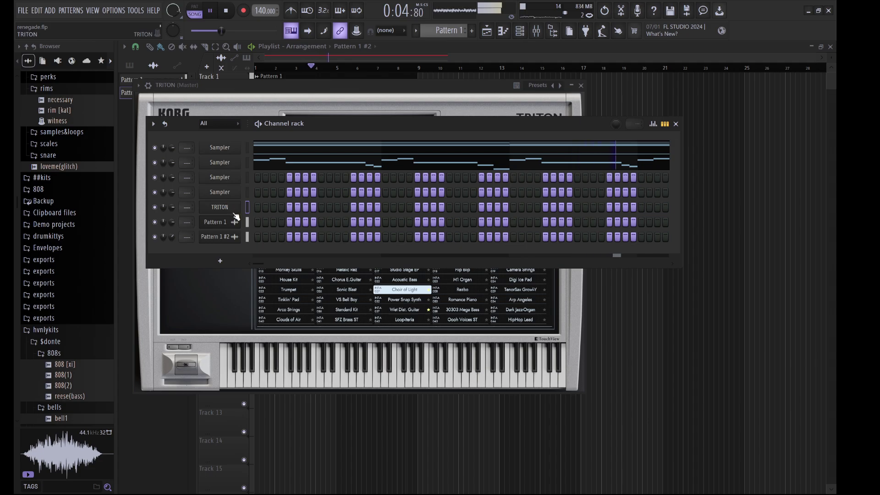
key(F7)
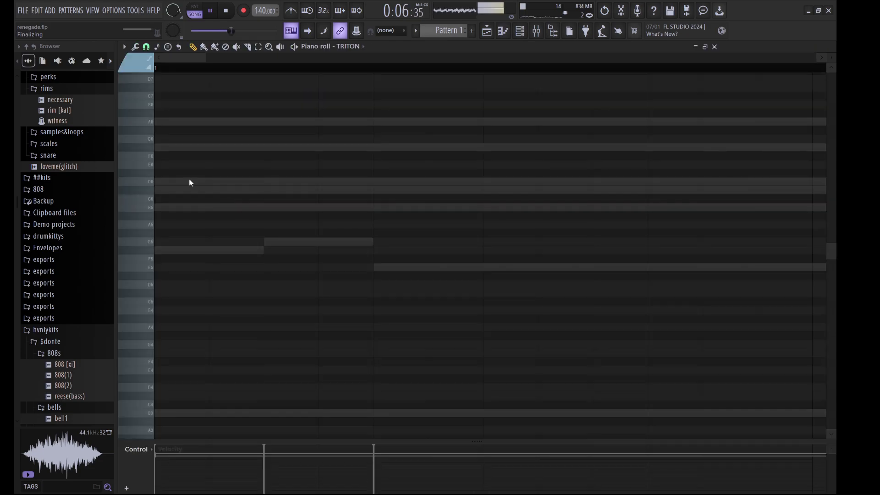
scroll(189, 180, down, 5)
key(space)
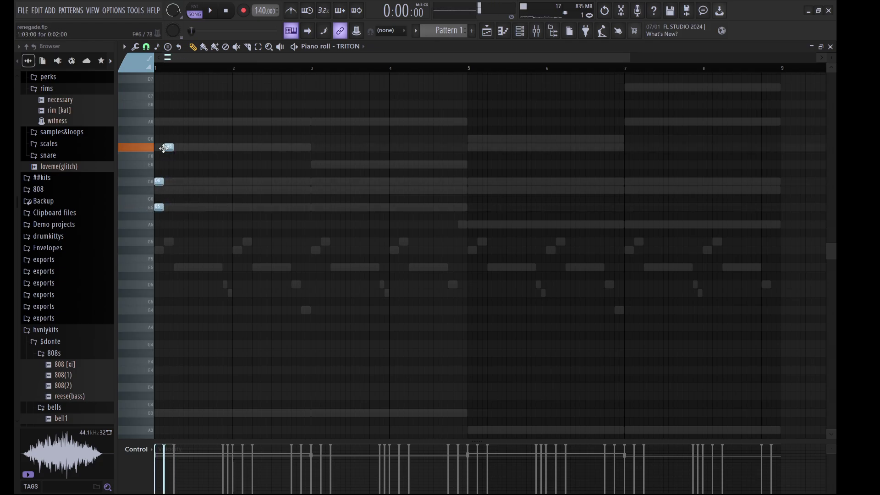
Step: Repeat the opening choir chord every four steps to give four hits across bar 1, then play it back
key(space)
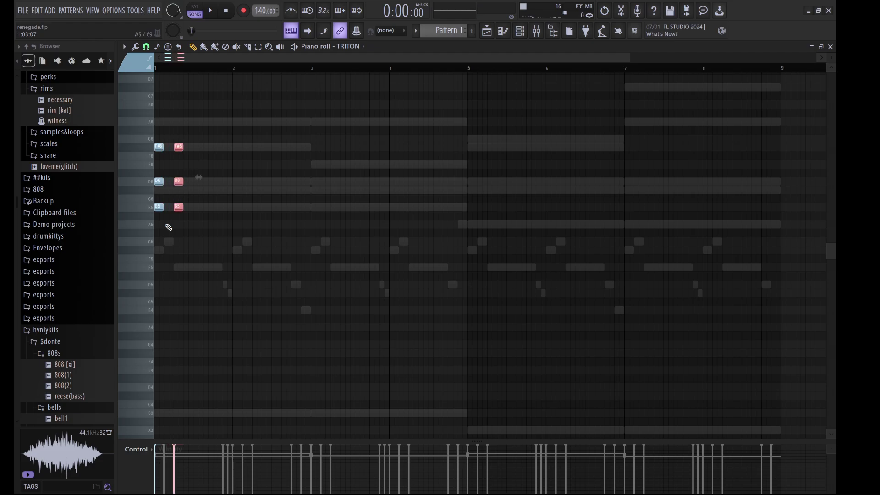
key(space)
key(ctrl+d)
key(ctrl+b)
key(space)
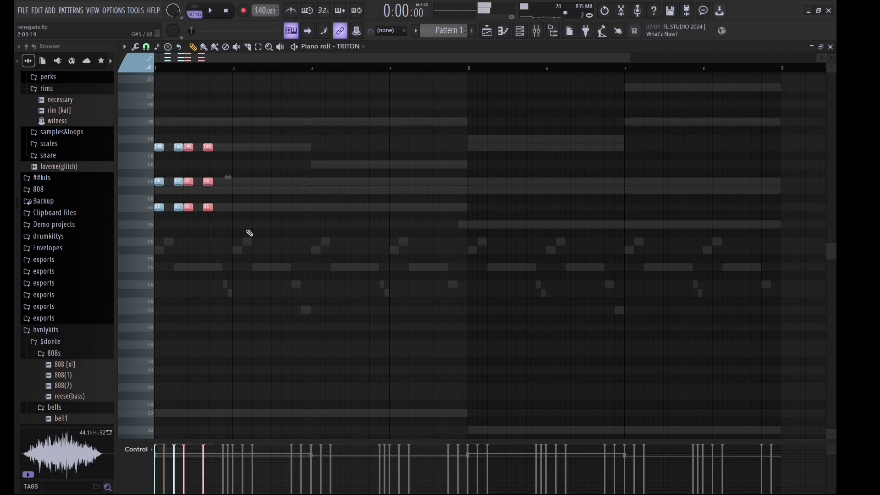
key(space)
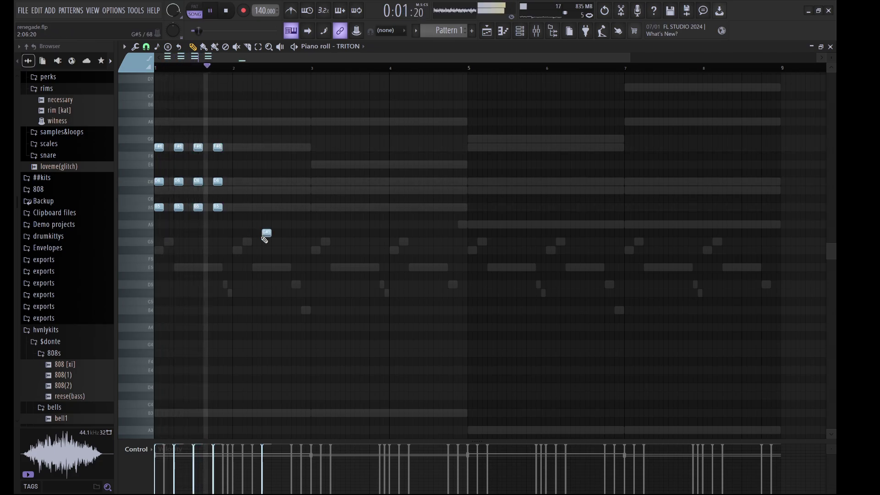
Step: Duplicate the four choir chords into bar 2 starting on its first beat and lower their top notes to E6
key(space)
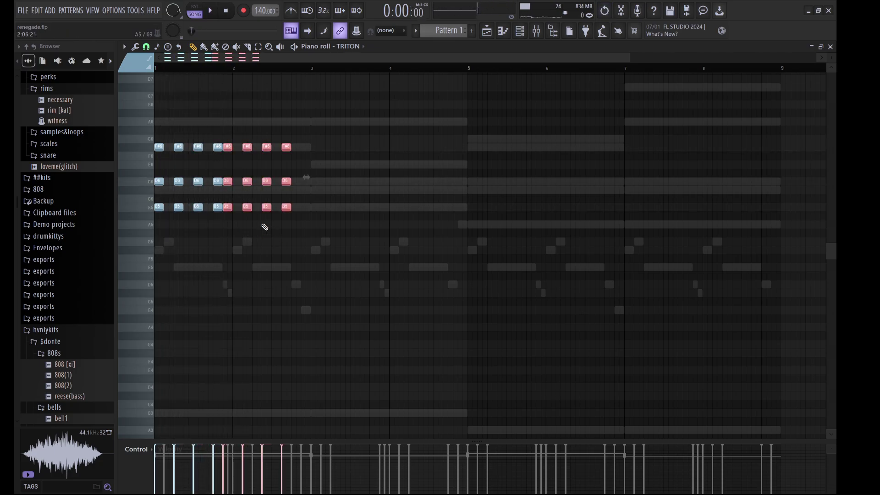
key(shift+Right)
key(shift+Right)
key(shift+Right)
key(shift+Left)
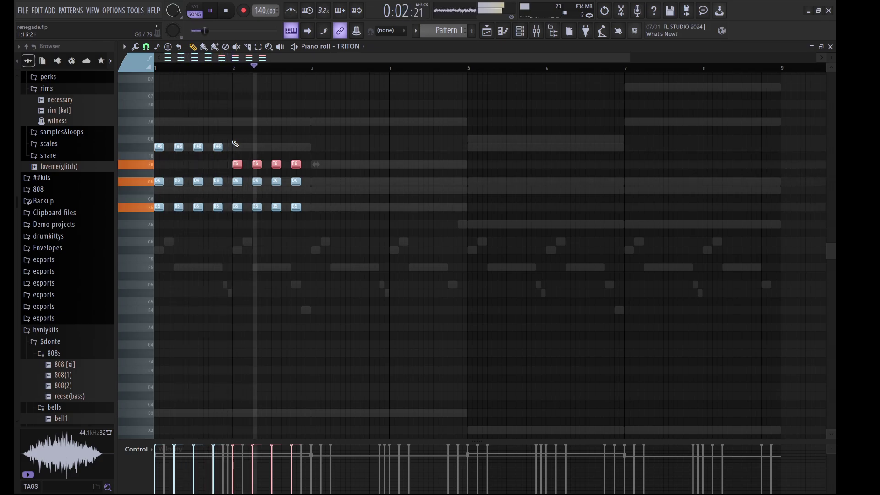
key(space)
key(ctrl+d)
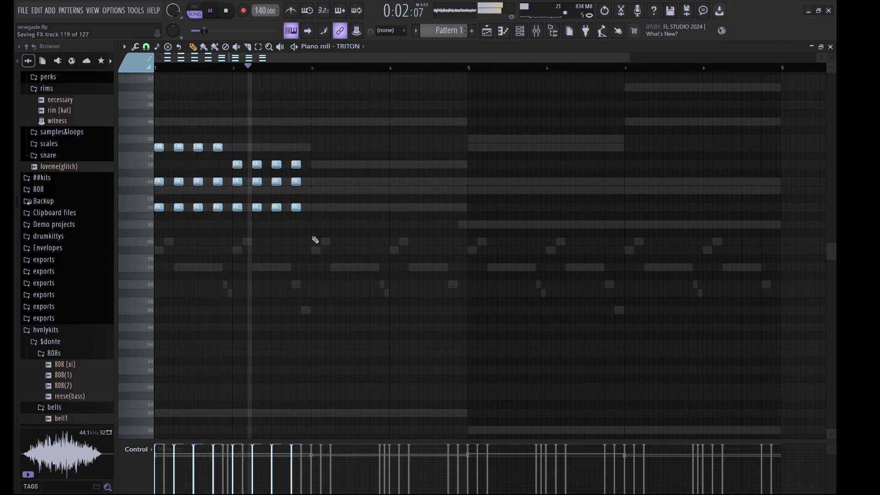
Step: Copy the last choir chord to 2:15, lowering its D6 to C#6 and its E6 to A5
drag(315, 240, 296, 153)
key(space)
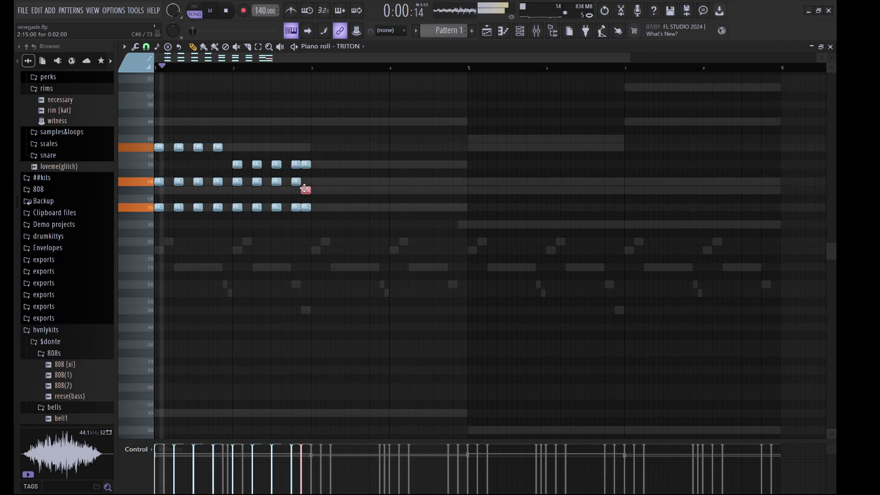
click(305, 163)
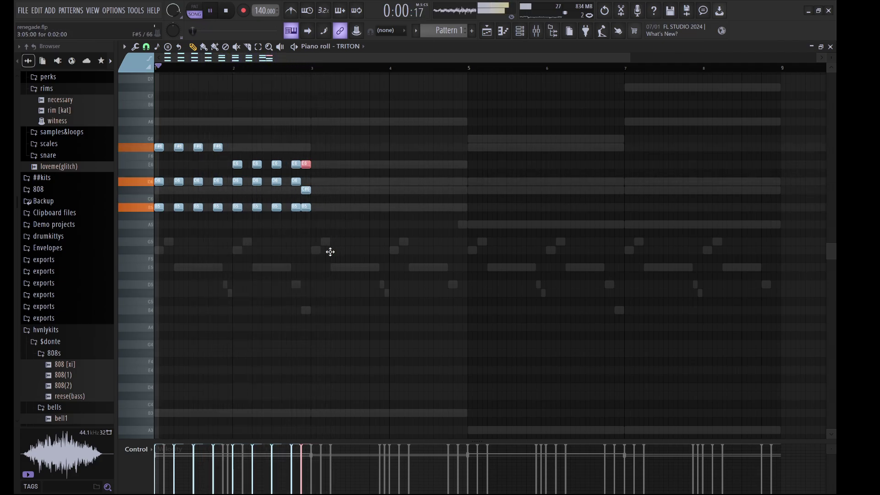
click(334, 250)
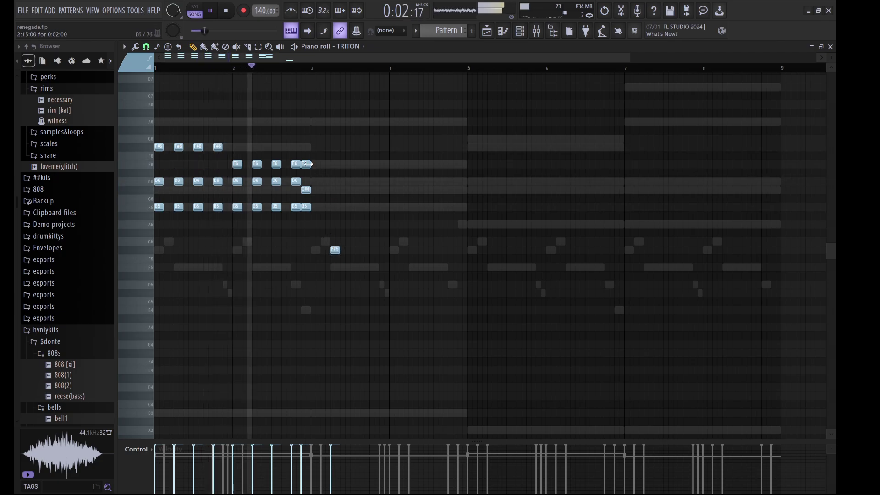
drag(307, 163, 303, 232)
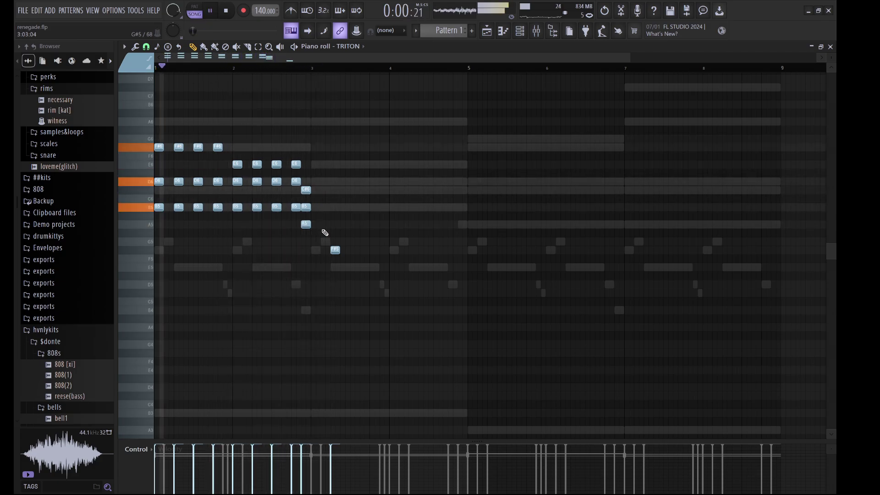
Step: Duplicate the two-bar choir chord pattern and shift the copy back to start at bar 3
key(ctrl+b)
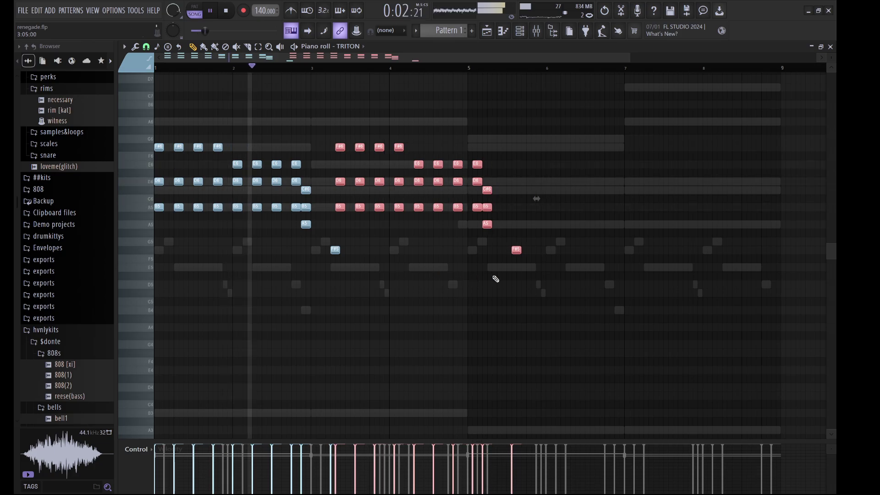
key(shift+Left)
key(shift+Left)
key(shift+Left)
key(shift+Left)
key(shift+Left)
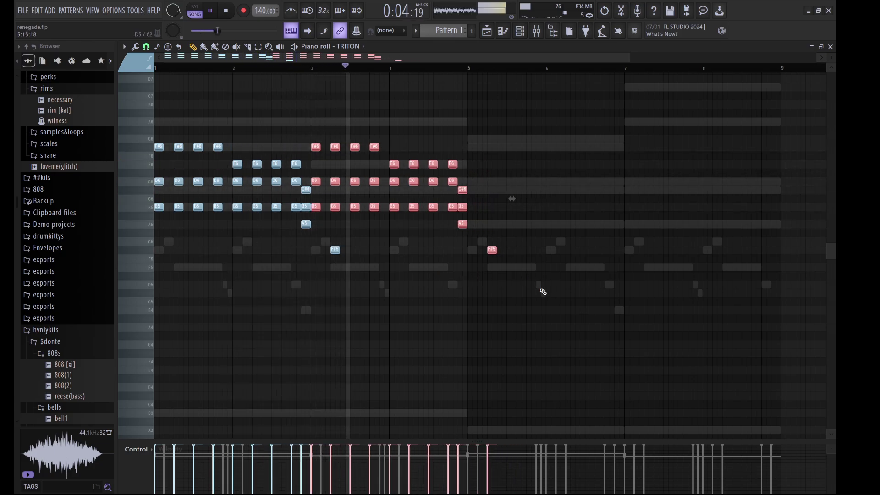
Step: Delete the stray F#5 notes and duplicate the four-bar choir chord pattern into bars 5 to 8
drag(507, 261, 336, 250)
key(Delete)
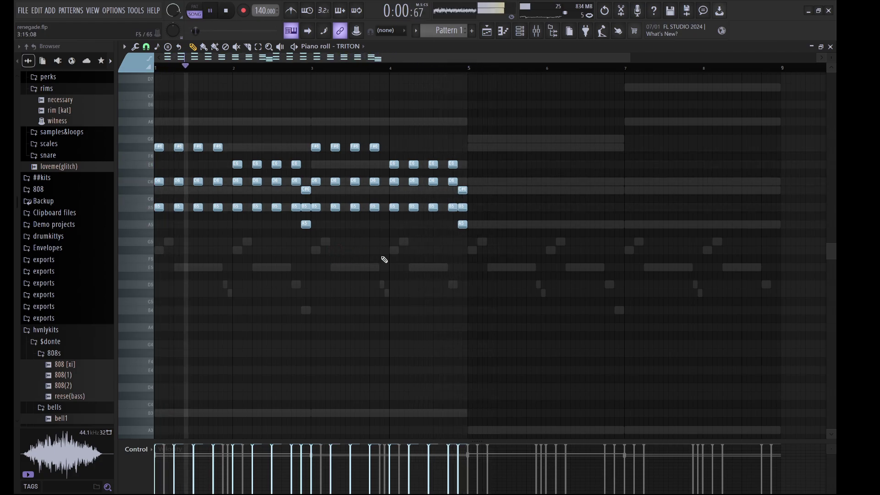
key(ctrl+b)
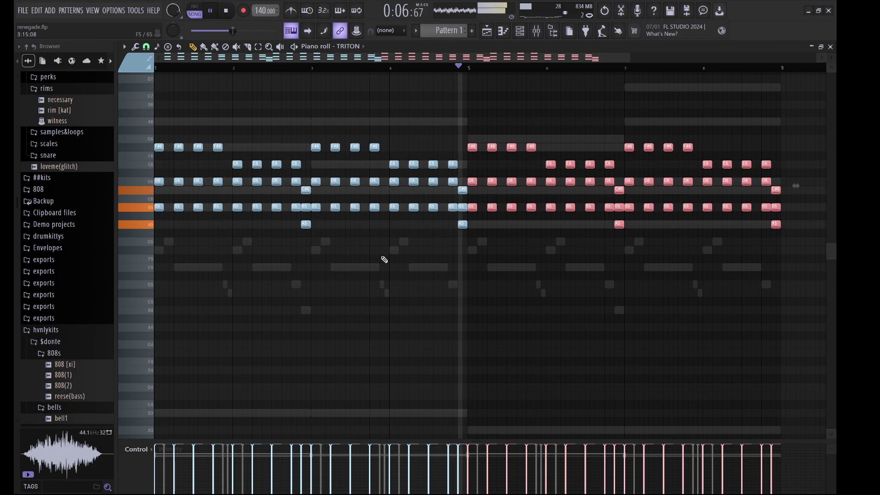
Step: Try the eight-bar choir chord pattern one octave higher, then shift it back down an octave
click(520, 31)
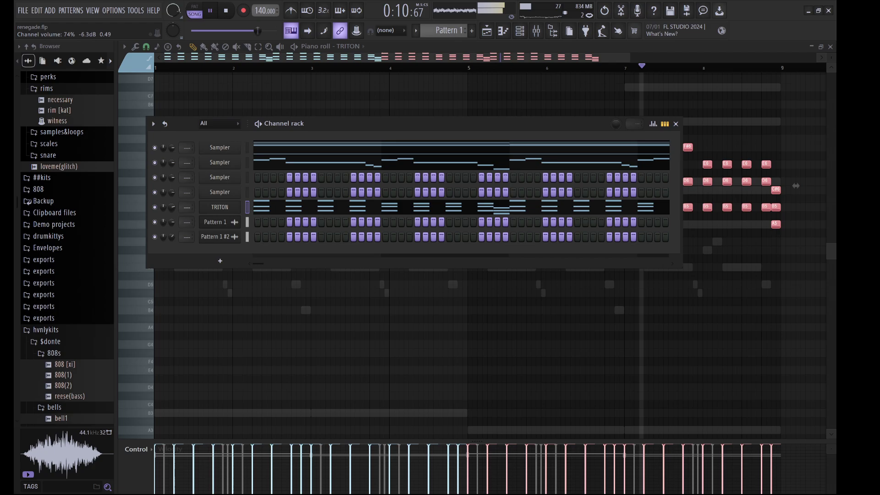
right_click(370, 294)
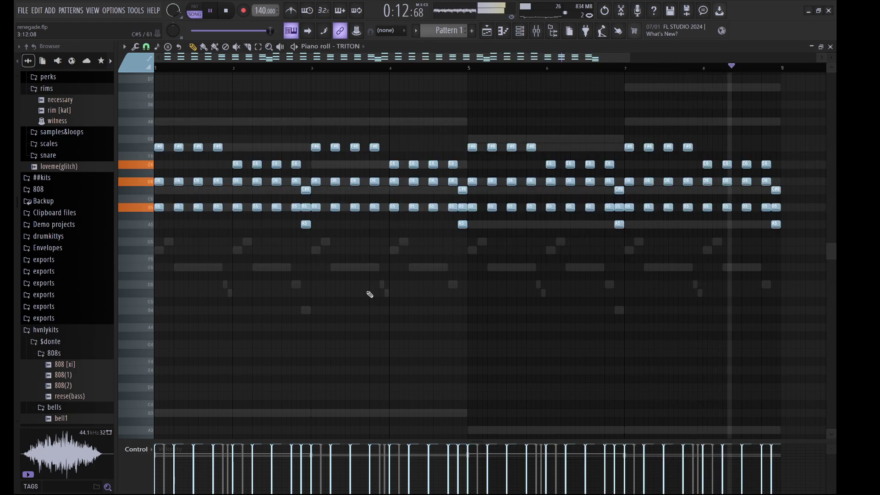
key(ctrl+Up)
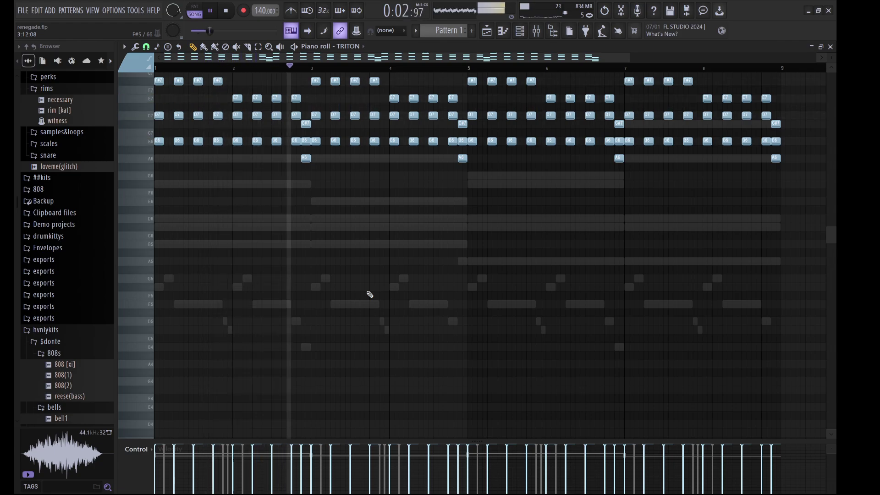
click(520, 31)
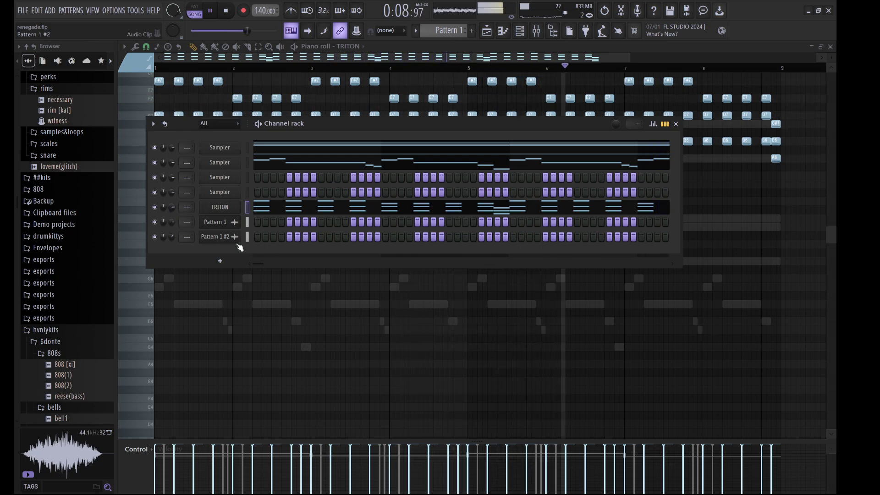
click(531, 354)
key(ctrl+Down)
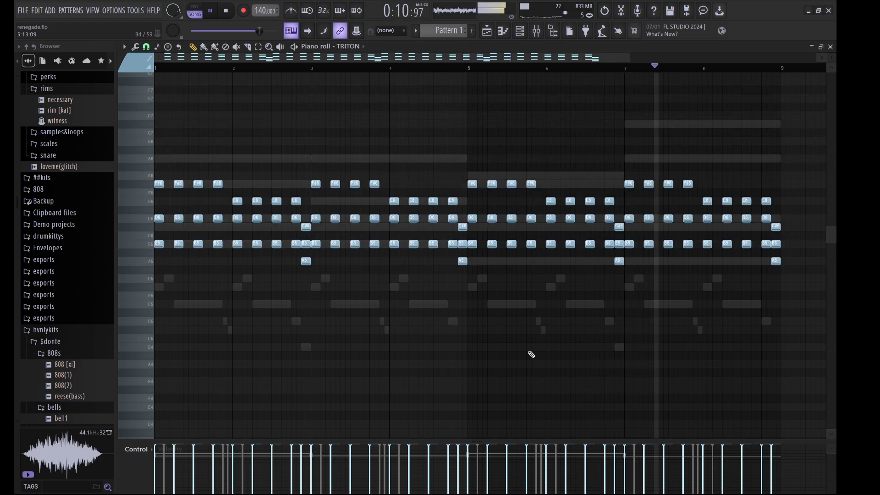
Step: Copy all choir chord notes one octave up so both octaves play together, then deselect the notes
scroll(757, 285, down, 3)
scroll(757, 285, up, 8)
scroll(777, 296, down, 5)
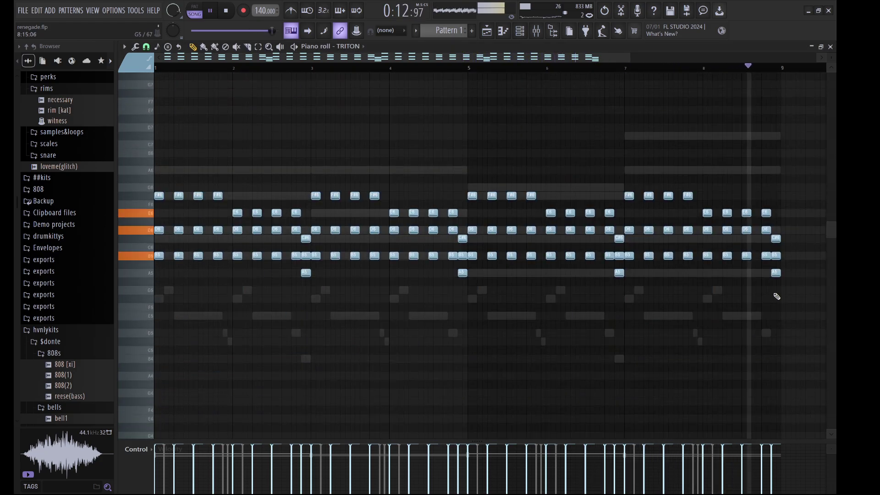
drag(804, 319, 99, 136)
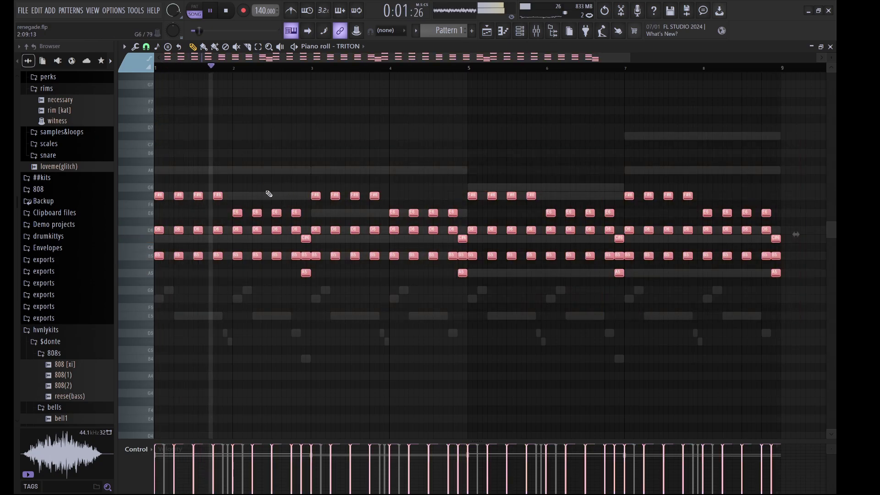
shift+drag(198, 195, 198, 93)
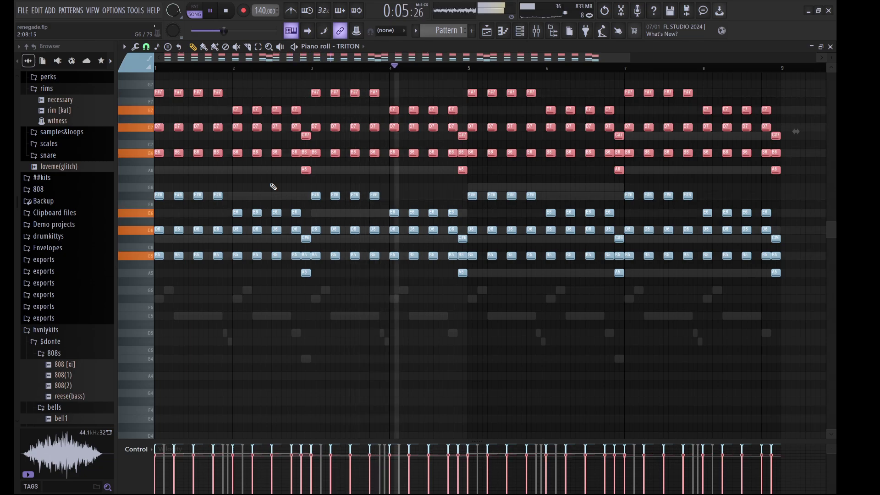
ctrl+click(494, 306)
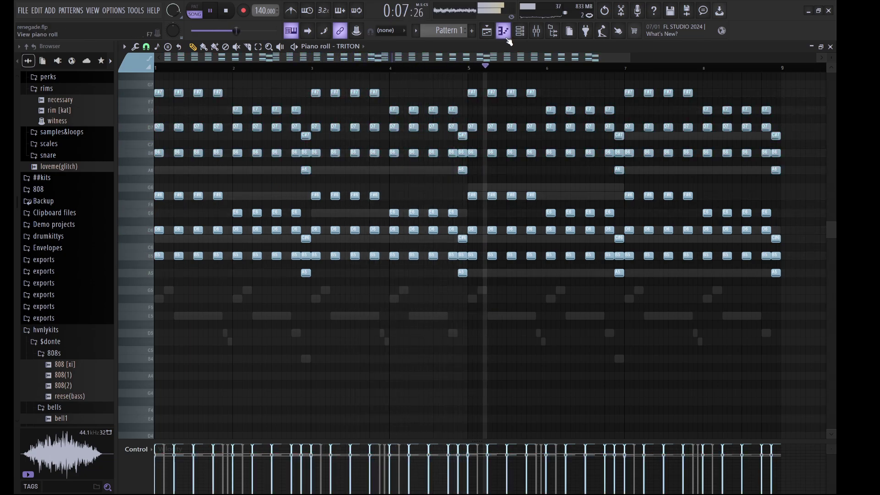
Step: Paste the choir chord notes from TRITON into the third Sampler channel and stop playback
click(519, 33)
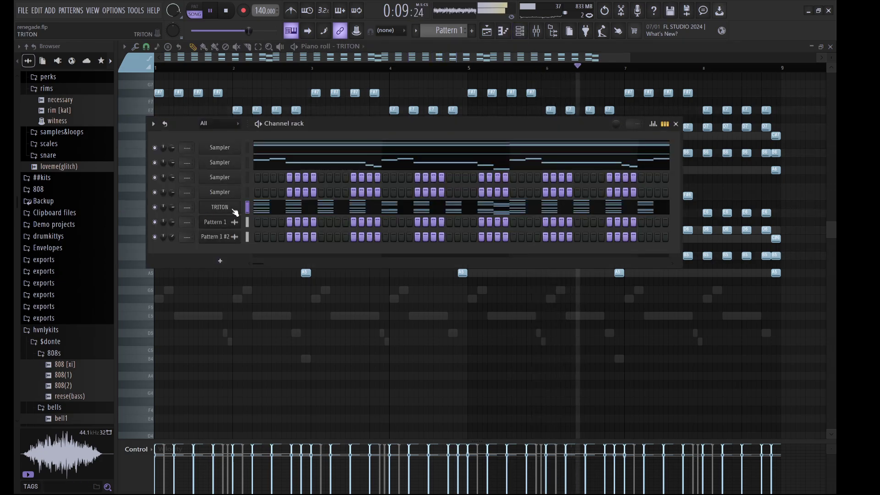
click(229, 178)
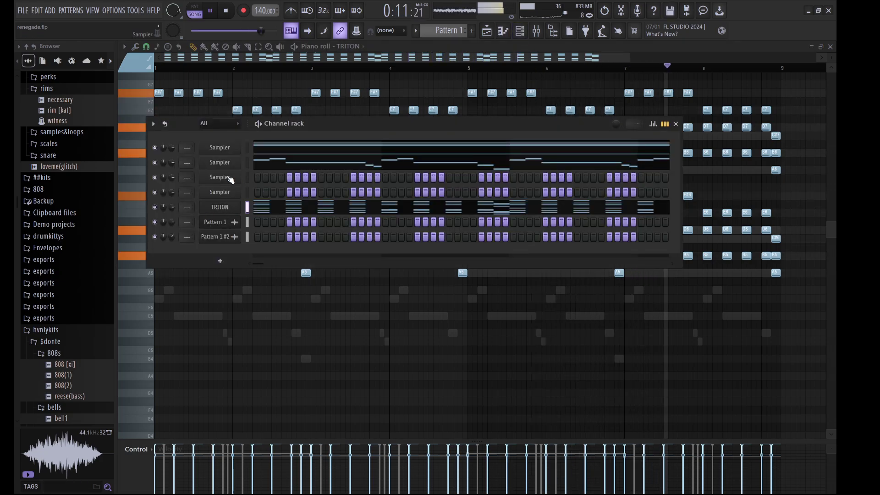
key(ctrl+v)
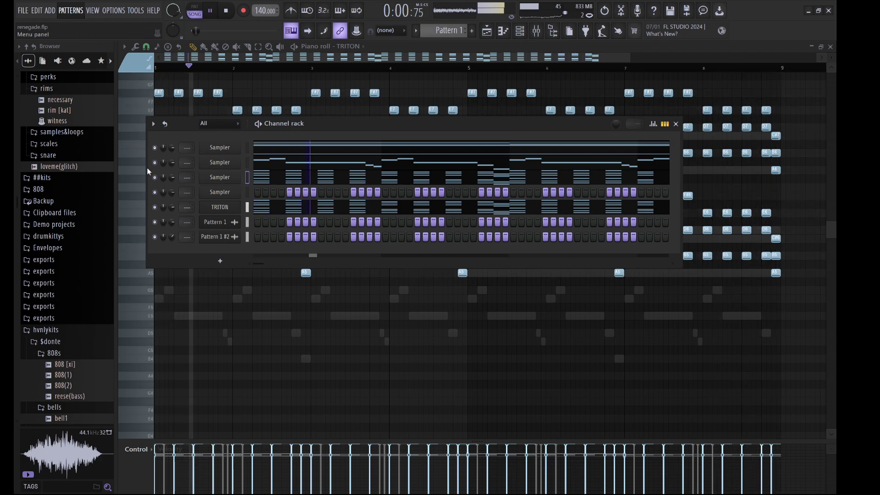
key(space)
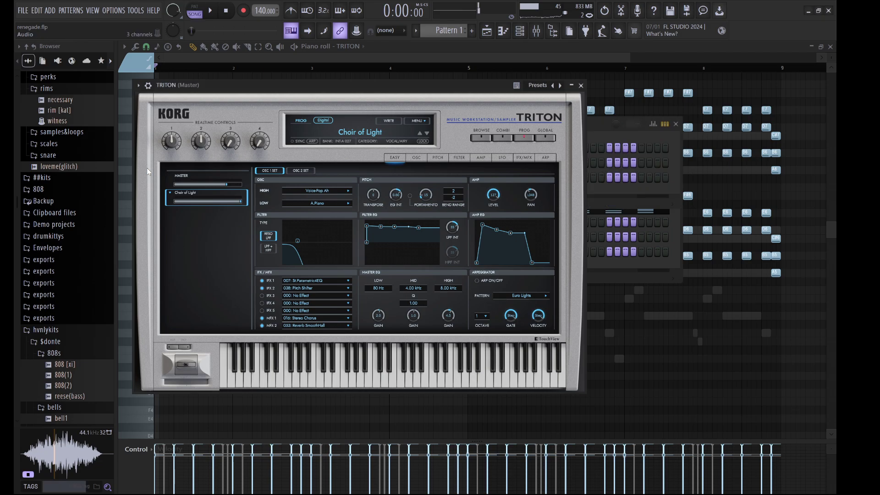
Step: Check the settings of the rendered Pattern 1 #3 audio clip and cut the choir notes from the TRITON channel
click(596, 135)
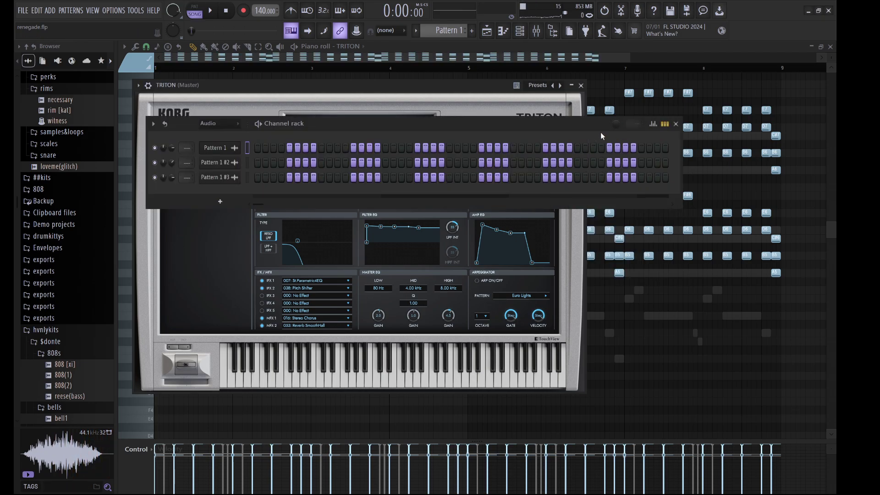
click(224, 181)
scroll(257, 224, up, 1)
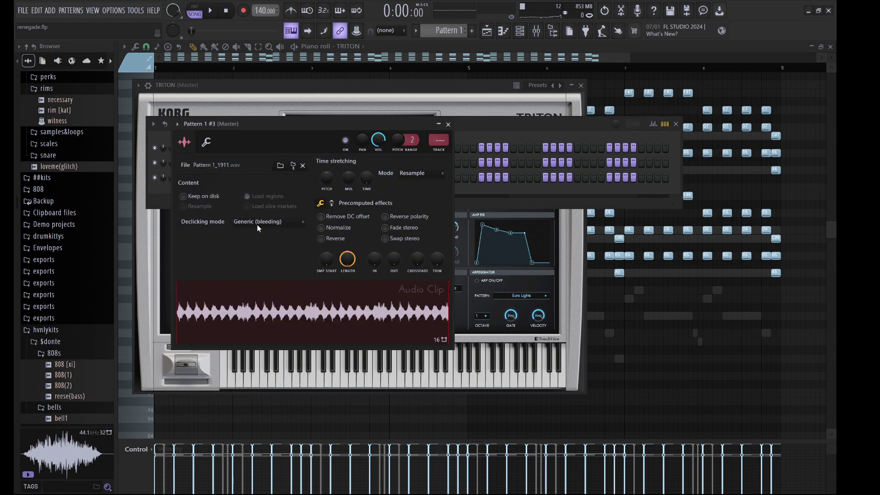
click(467, 127)
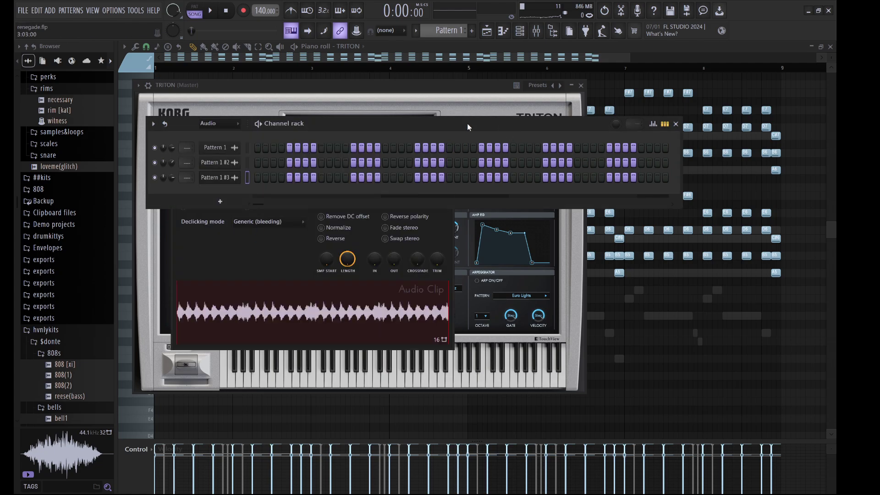
click(224, 137)
key(ctrl+x)
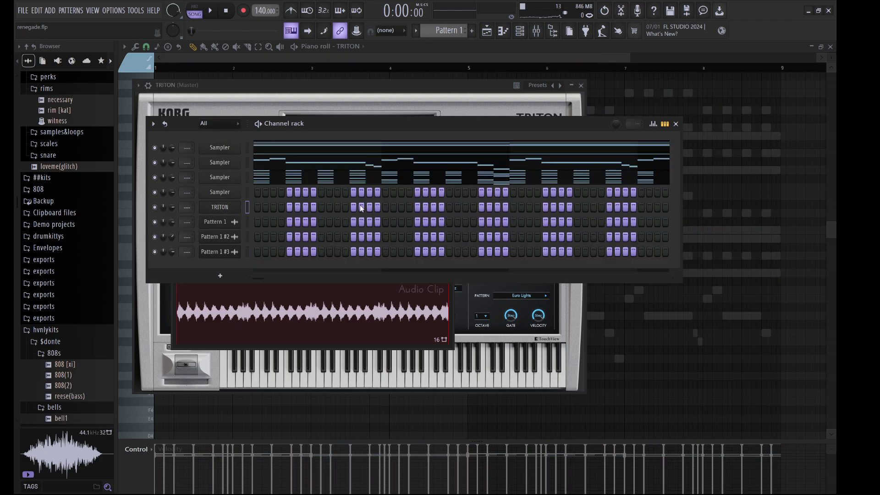
Step: Place the Pattern 1 #3 audio clip at the start of Track 3 in the playlist
click(487, 31)
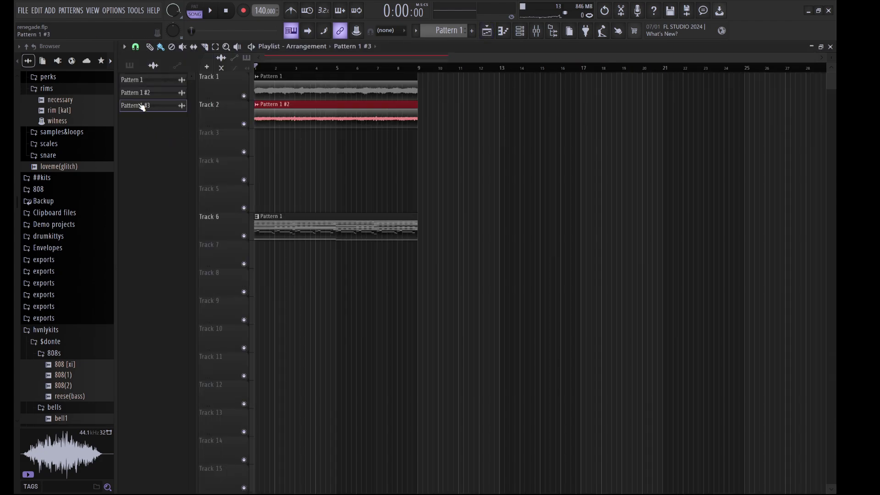
drag(142, 107, 268, 145)
double_click(320, 144)
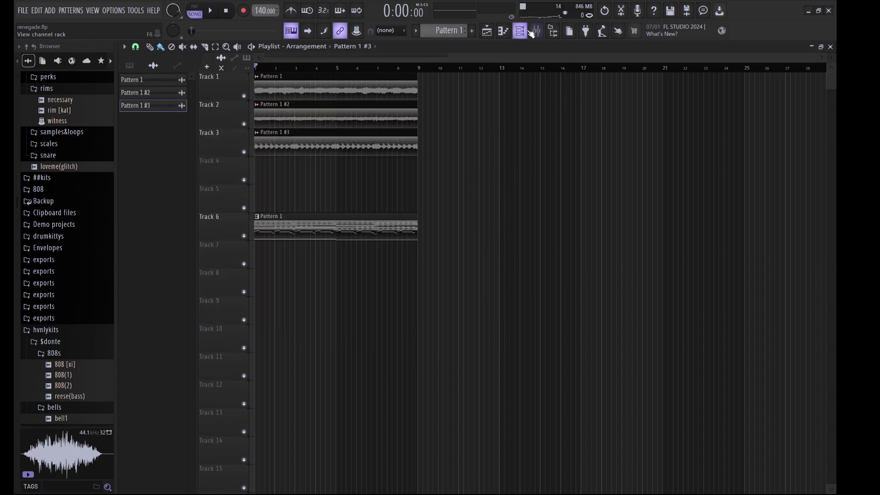
Step: Browse TRITON's programs in the Bell/Mallet, Guitar/Plucked and Wood/Reed categories
click(530, 32)
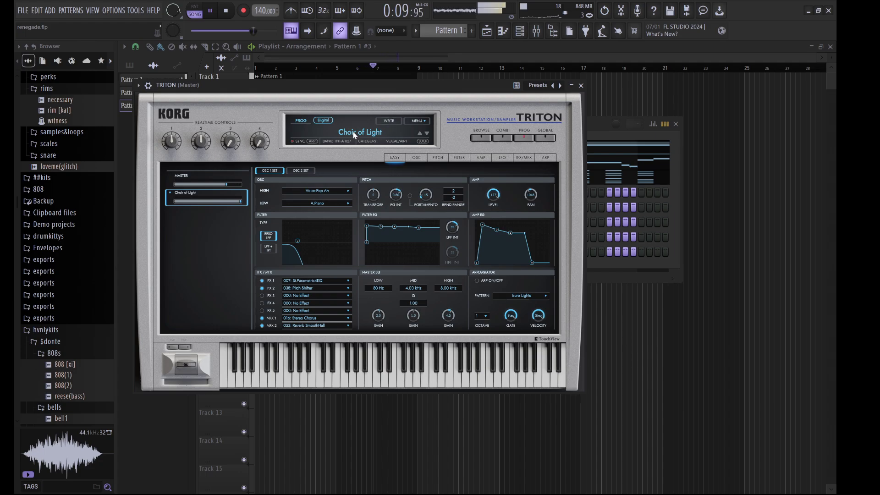
click(354, 132)
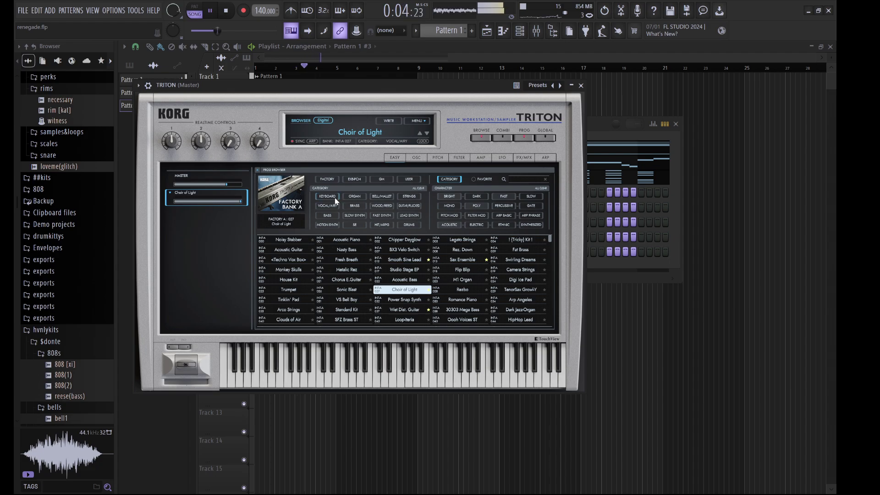
click(377, 197)
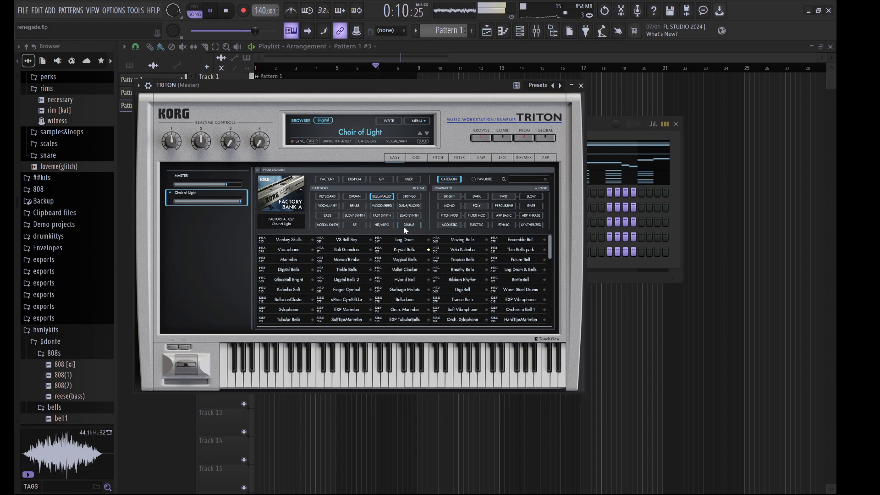
click(409, 207)
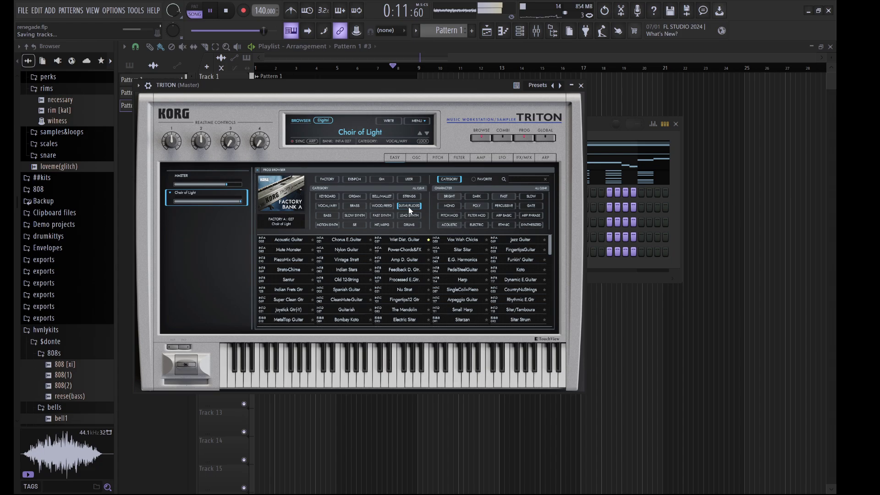
click(380, 210)
click(380, 210)
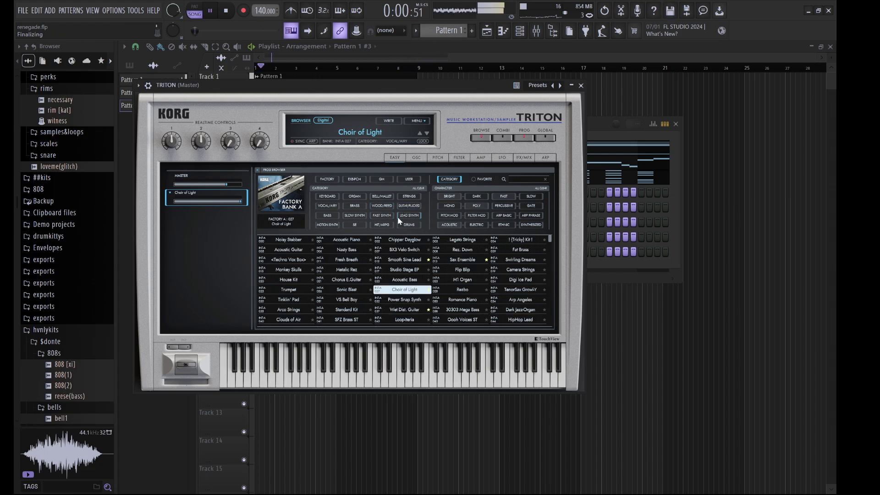
click(389, 208)
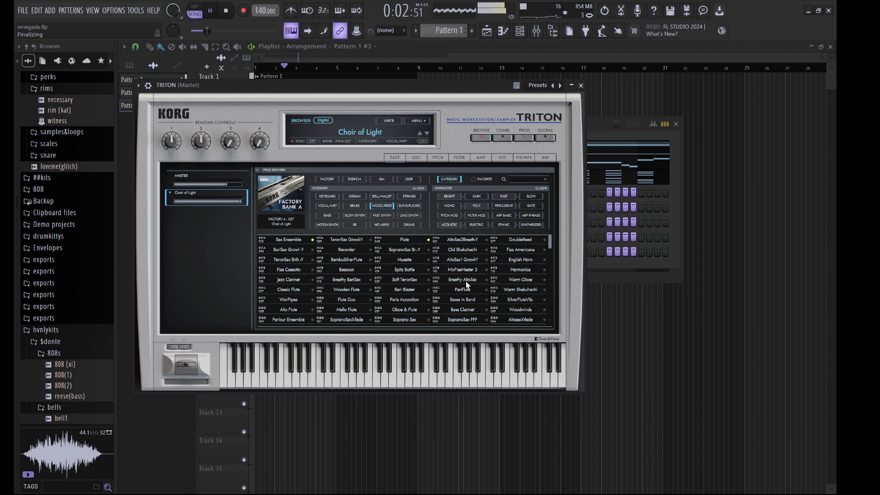
Step: Draw a one-bar TRITON melody of two-step notes in bar 1: D6, C#6, B5, C#6, D6, E6, F#6, E6
click(600, 126)
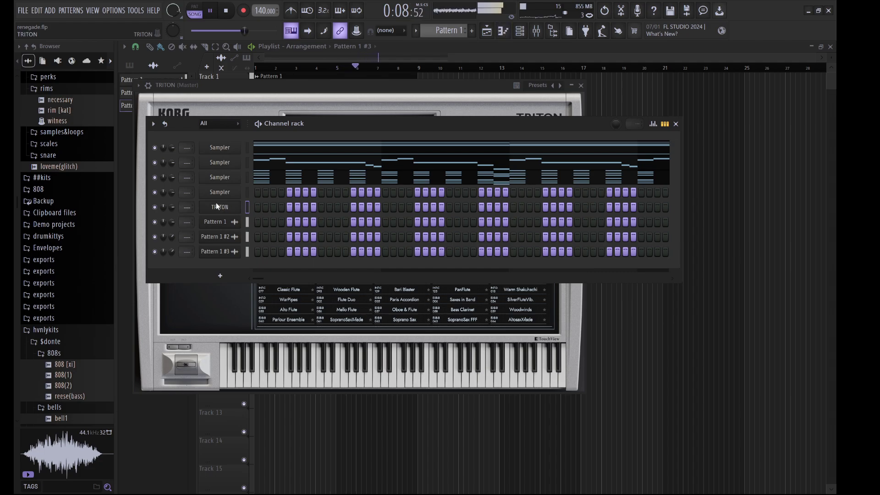
key(F7)
key(space)
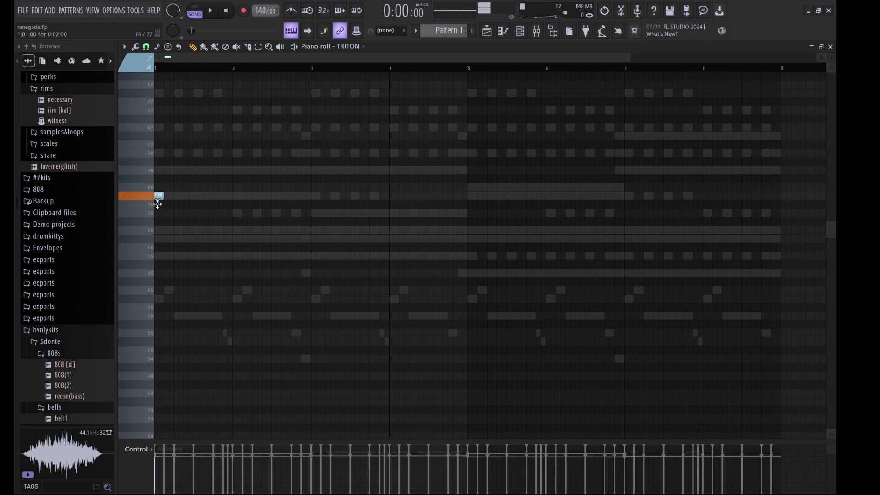
click(188, 238)
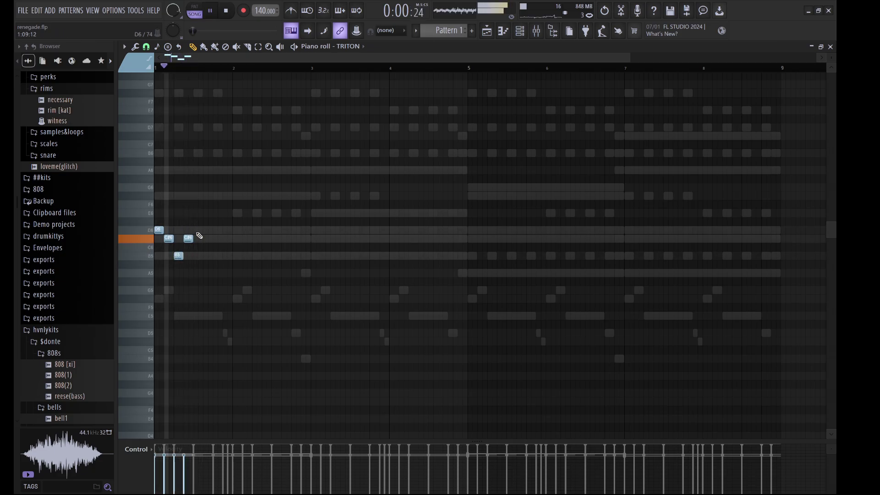
click(207, 212)
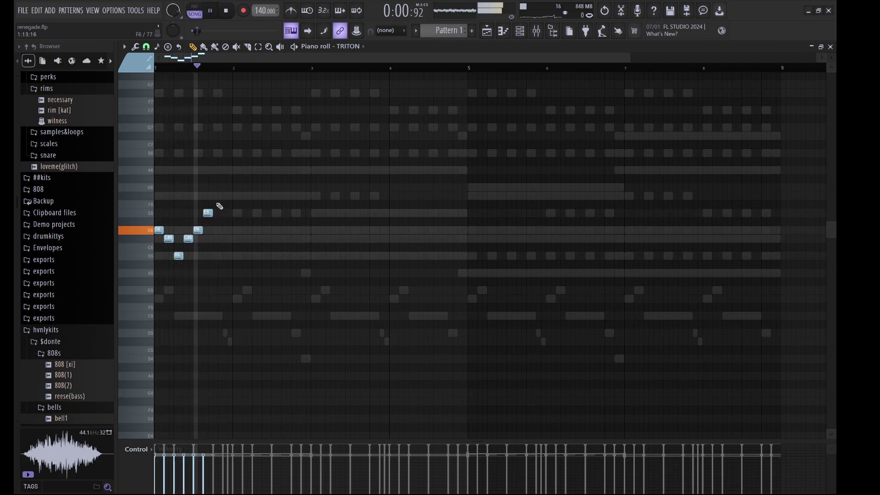
key(space)
key(space)
click(217, 196)
click(226, 213)
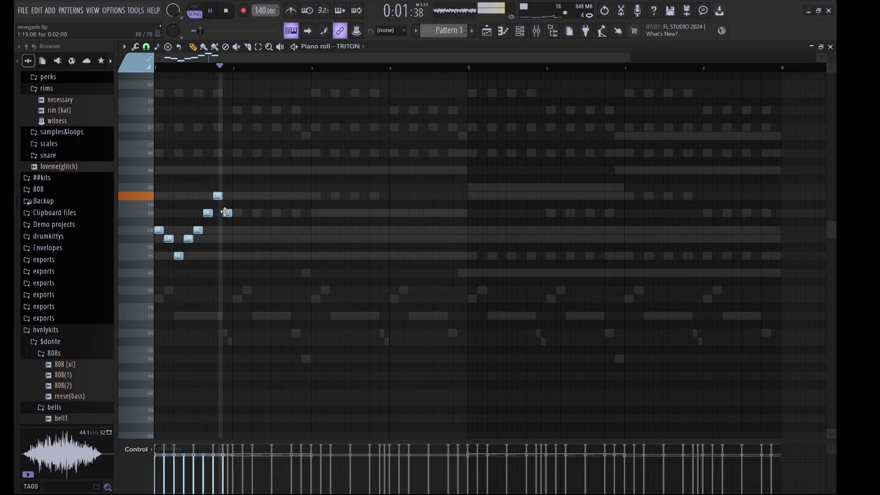
Step: Repeat the one-bar melody through bar 4, then duplicate the four bars into bars 5 to 8 one octave lower
key(ctrl+b)
key(ctrl+d)
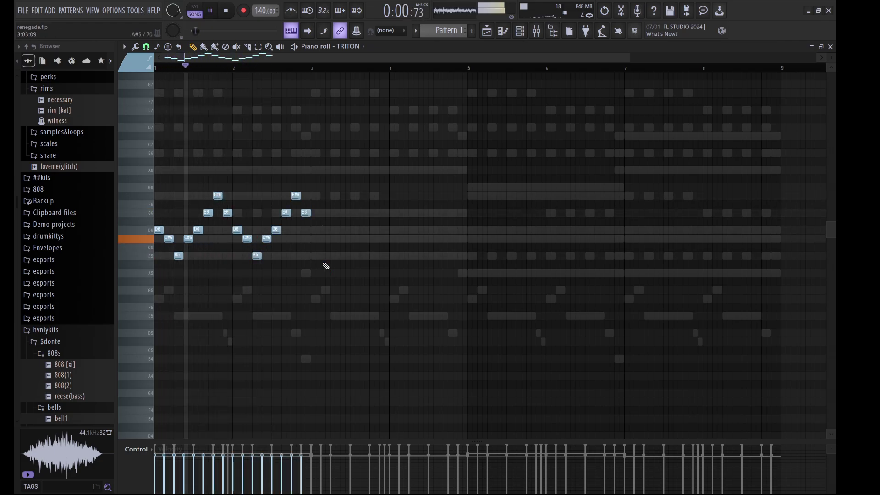
key(ctrl+b)
key(ctrl+d)
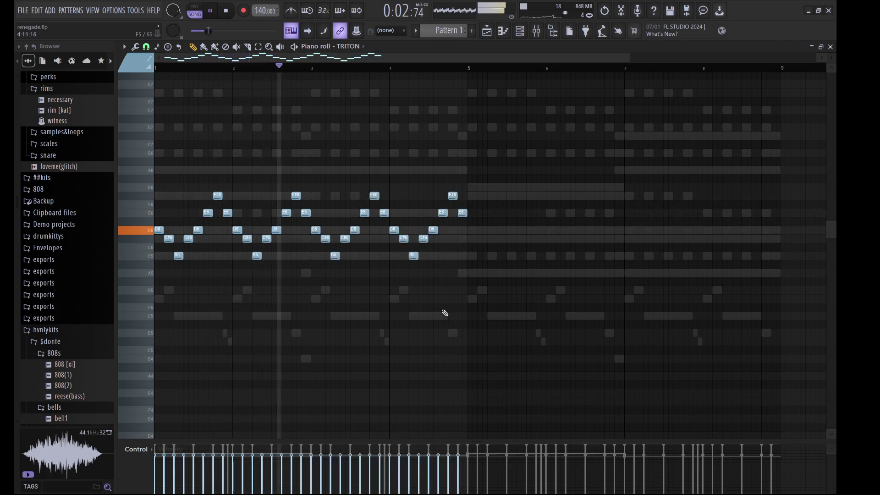
key(ctrl+b)
key(ctrl+Down)
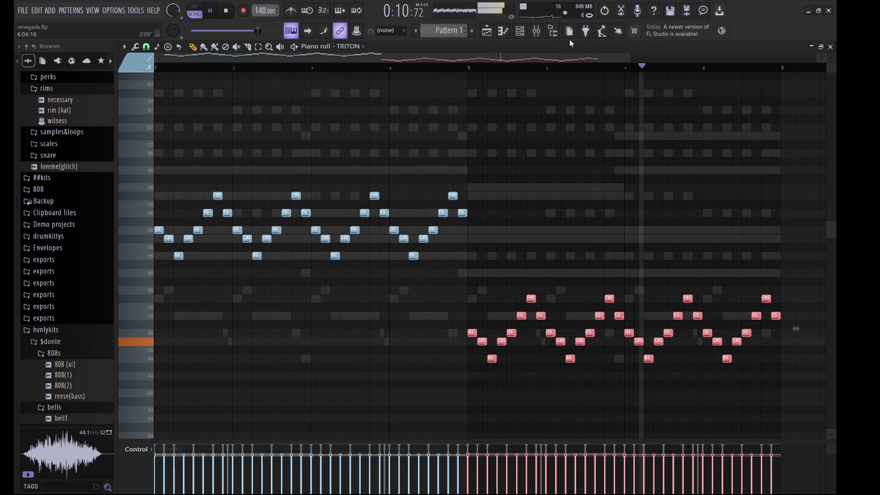
Step: Copy the eight-bar TRITON melody into the fourth Sampler channel and stop playback
key(ctrl+d)
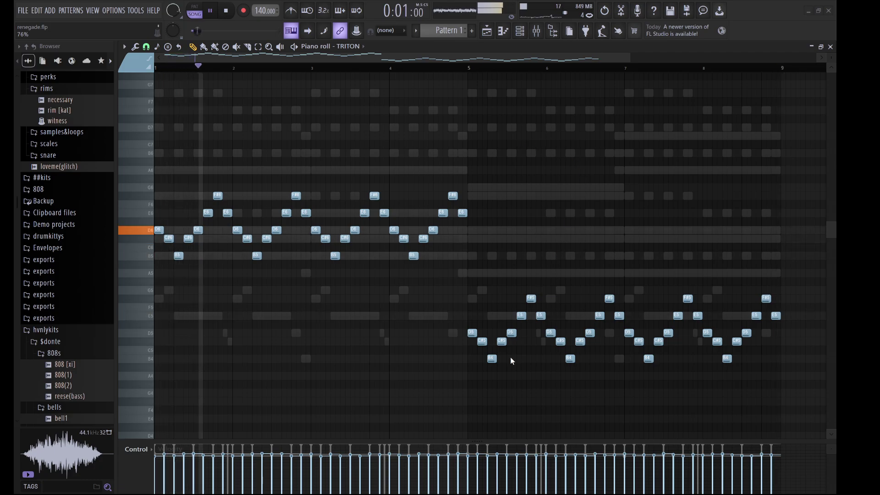
click(520, 31)
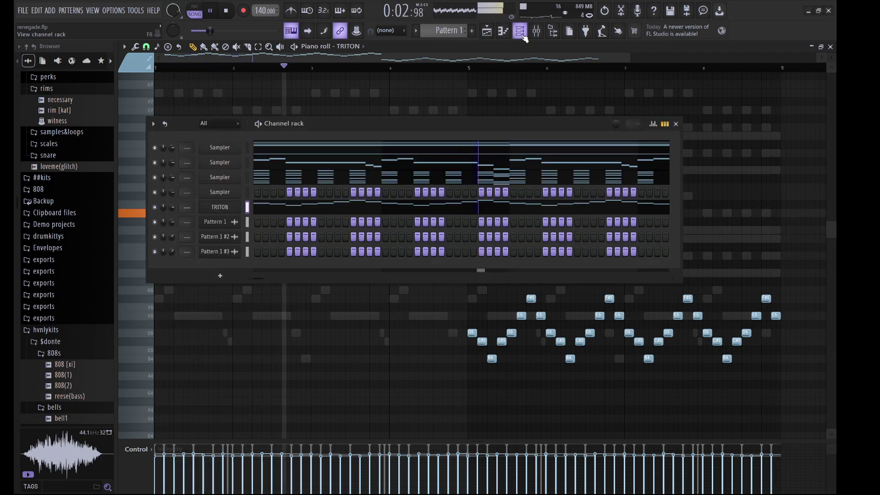
drag(172, 207, 173, 192)
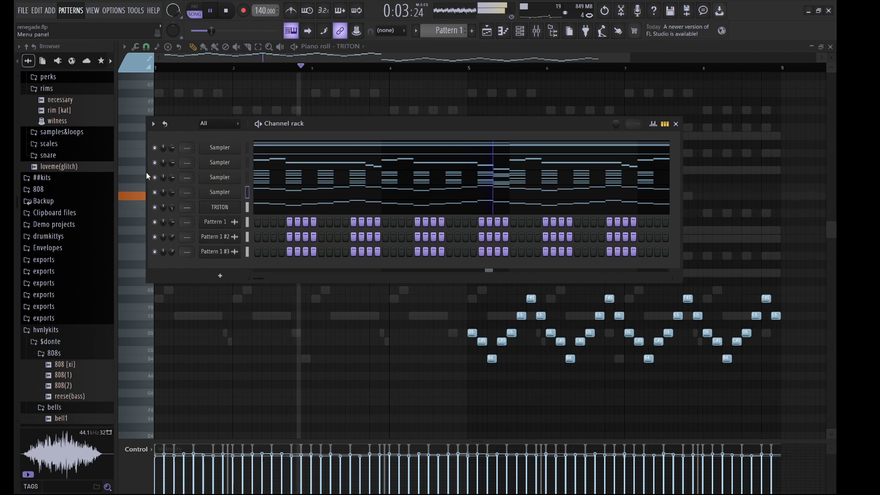
key(space)
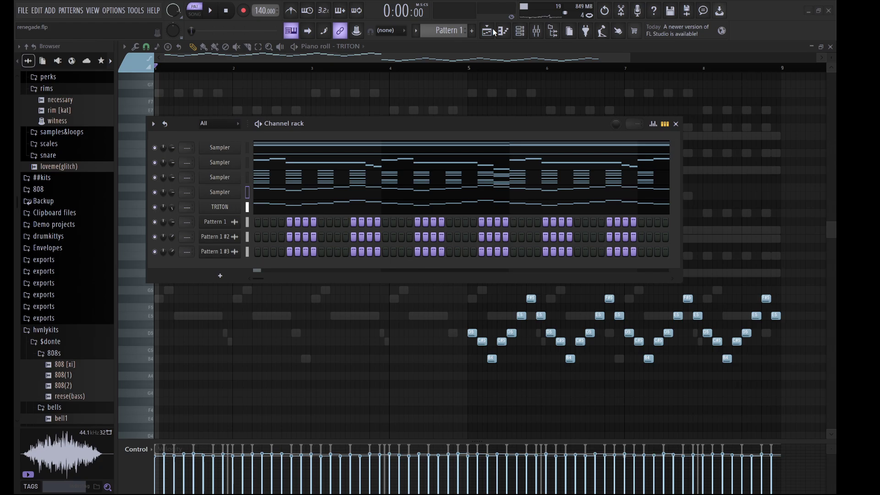
Step: Place the Pattern 1 #4 audio clip at the start of Track 4 in the playlist
click(488, 30)
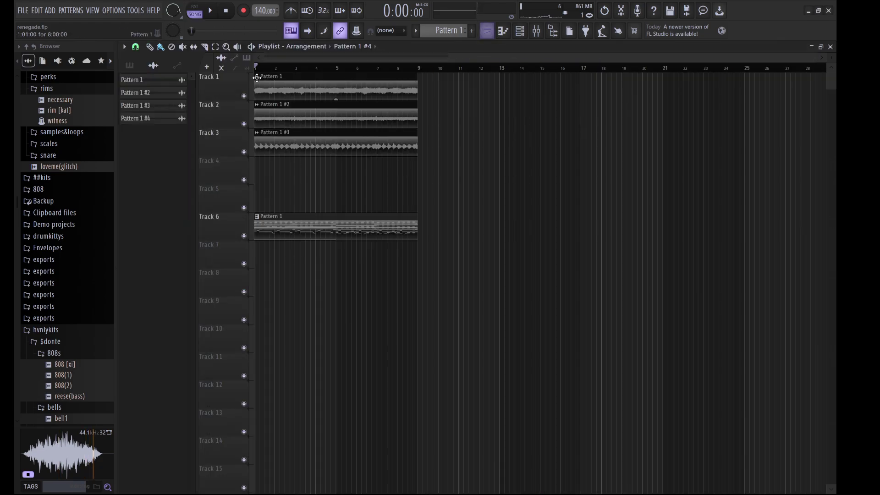
drag(144, 120, 261, 159)
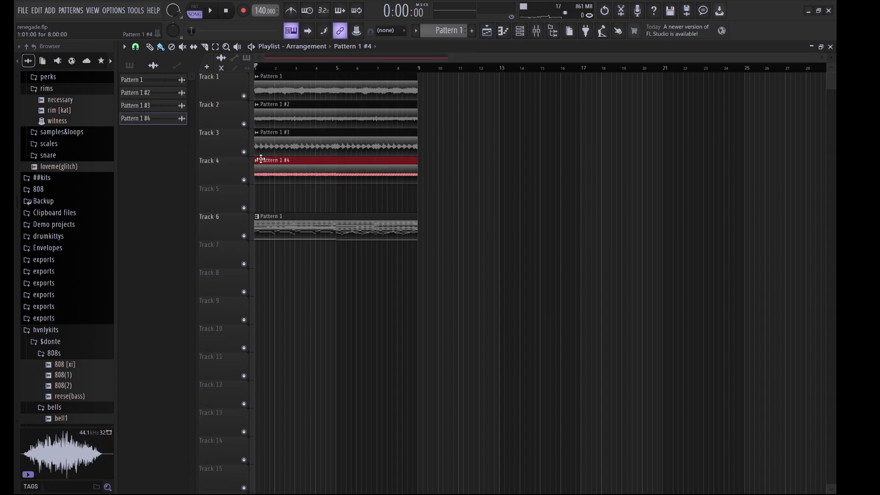
double_click(330, 172)
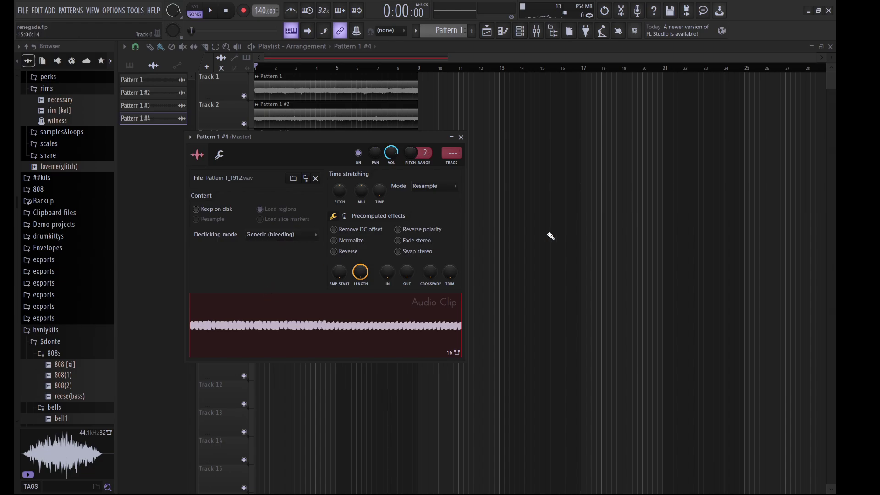
key(Escape)
Step: Show all channels in the channel rack and cut the melody from the TRITON channel
click(520, 31)
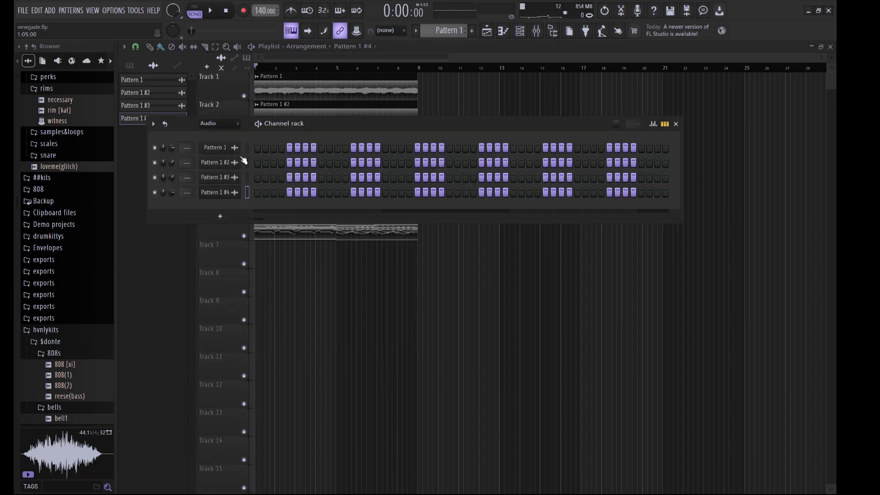
click(226, 123)
click(210, 133)
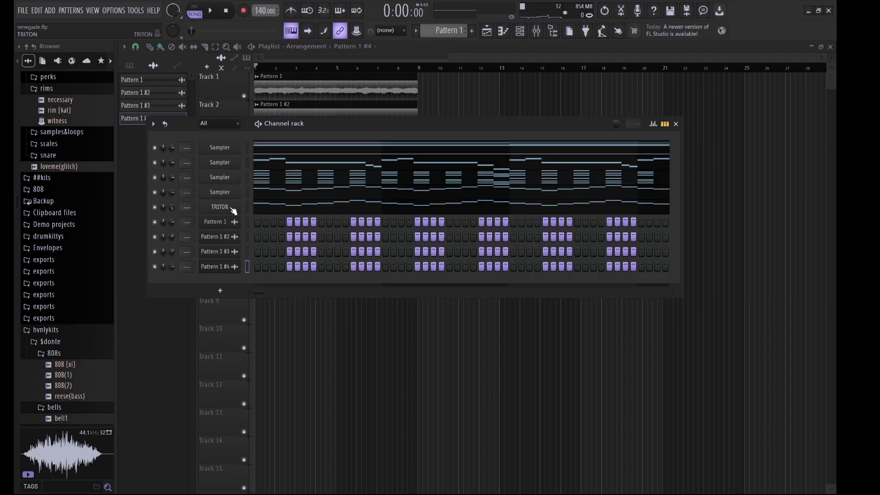
key(ctrl+x)
Step: Play the song and load TRITON's EXP TubularBells program from the Bell/Mallet category
key(space)
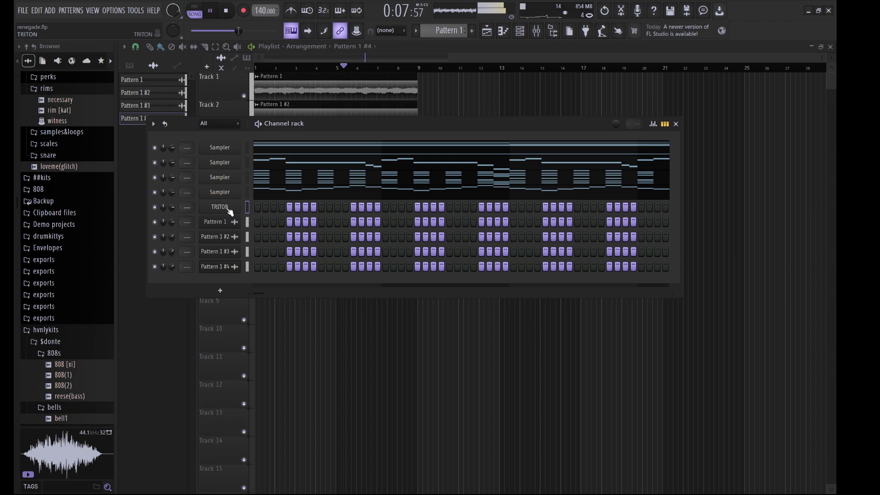
click(224, 209)
click(353, 134)
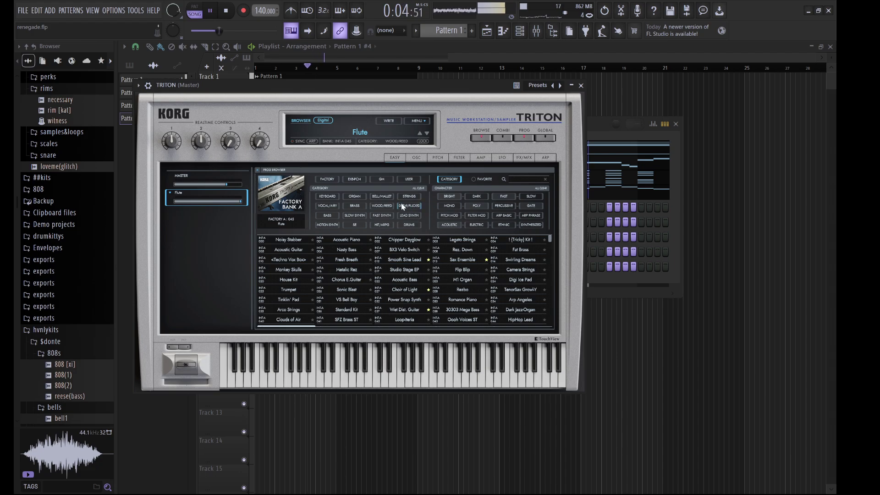
click(389, 198)
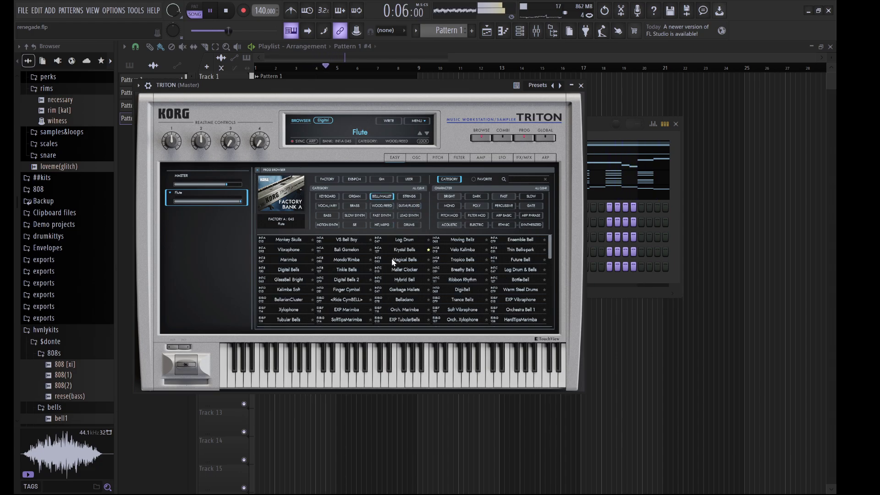
click(403, 320)
Step: Draw two short notes in bar 1 of TRITON's piano roll: B5 at step 1 and A5 at step 9
click(598, 132)
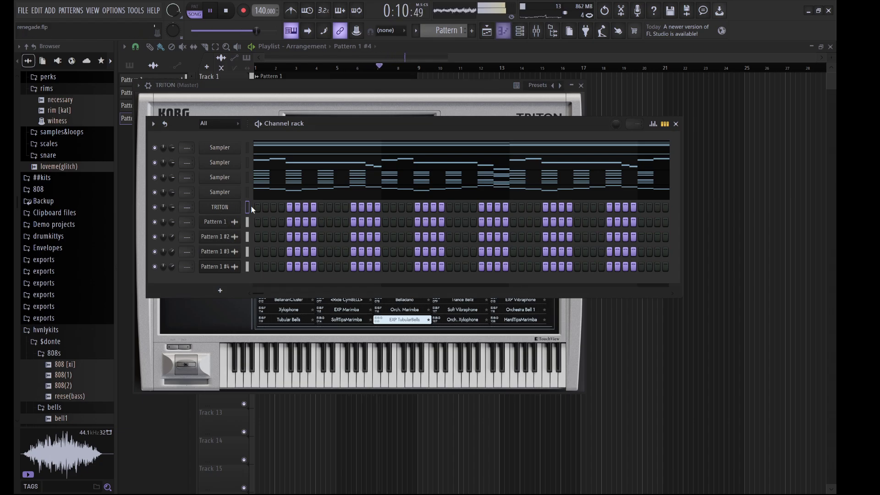
key(F7)
scroll(197, 284, down, 5)
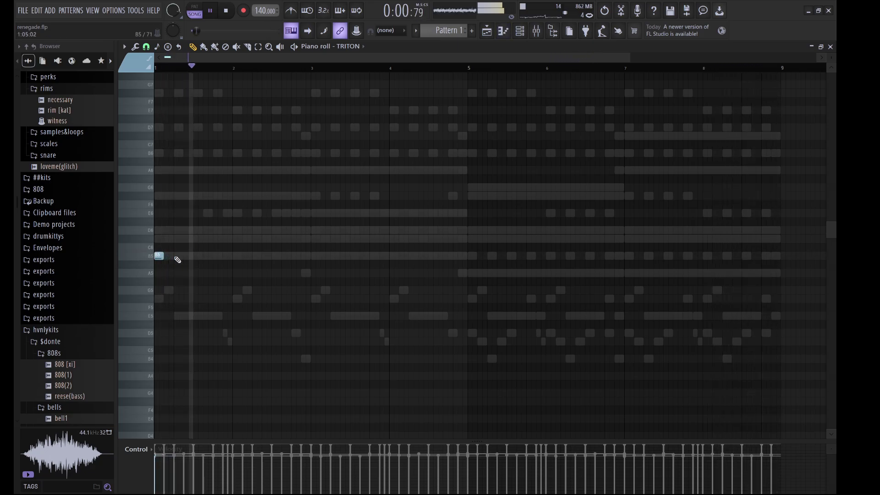
key(space)
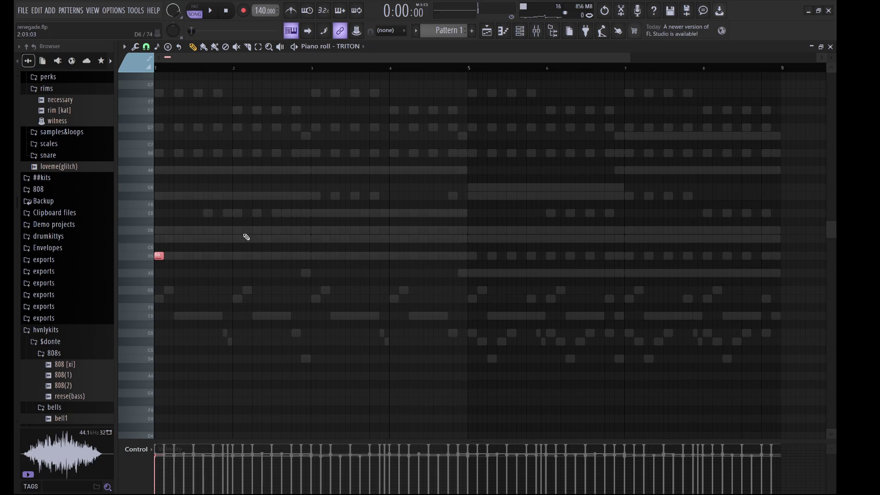
key(space)
click(201, 273)
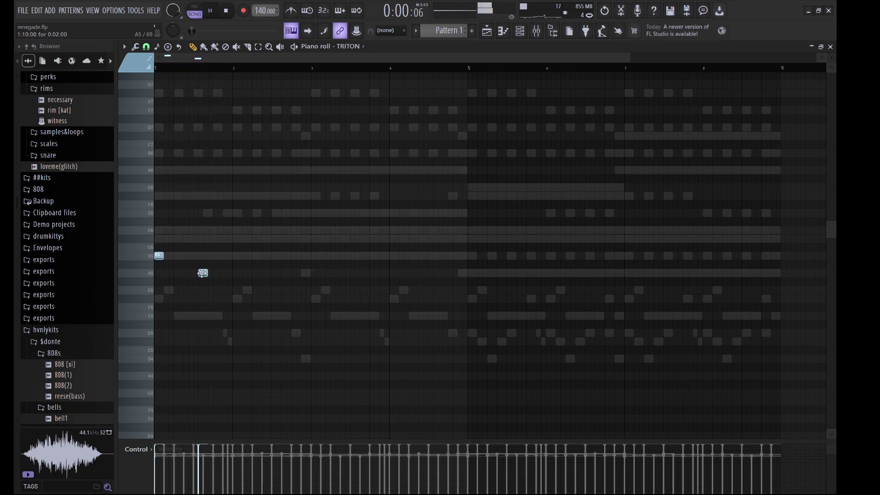
drag(203, 273, 198, 273)
key(space)
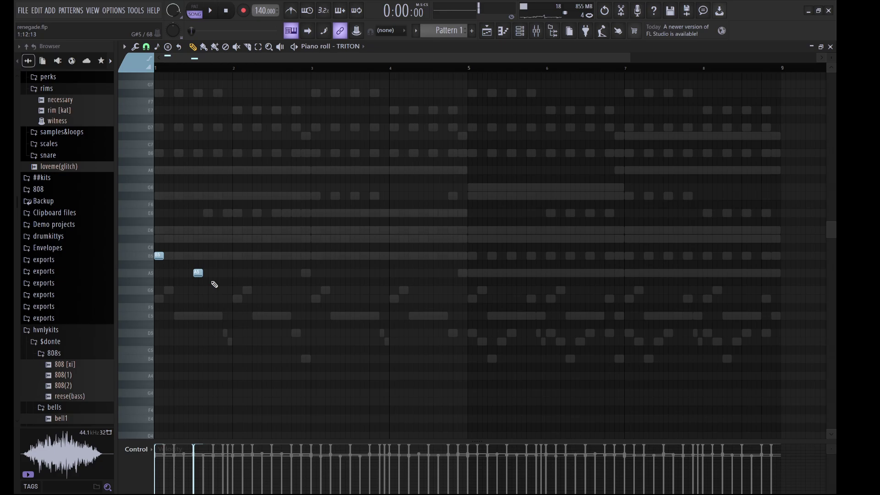
Step: Lower bar 1's second note to G5 and its first note to F#5, auditioning them against the song
key(ctrl+a)
key(space)
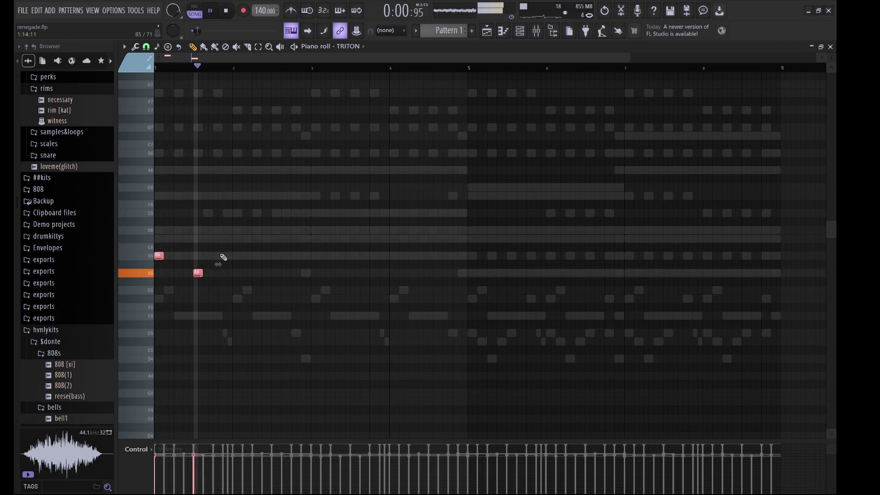
key(ctrl+d)
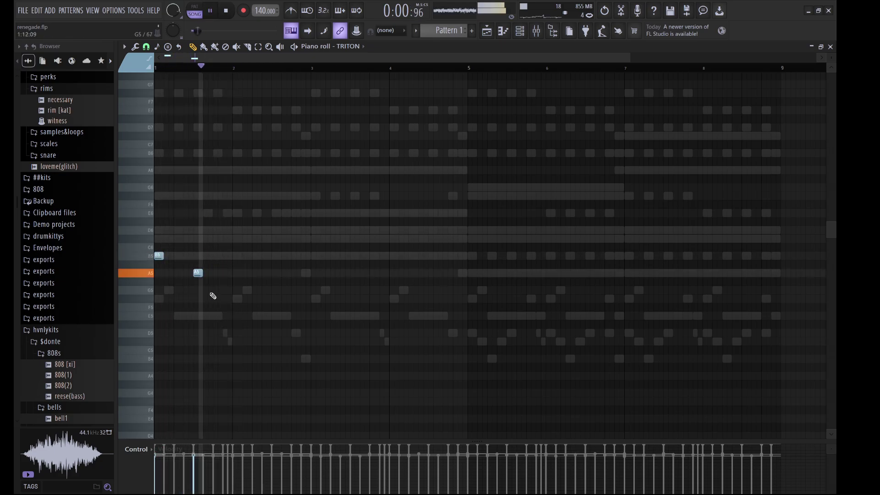
key(space)
drag(196, 274, 195, 295)
key(space)
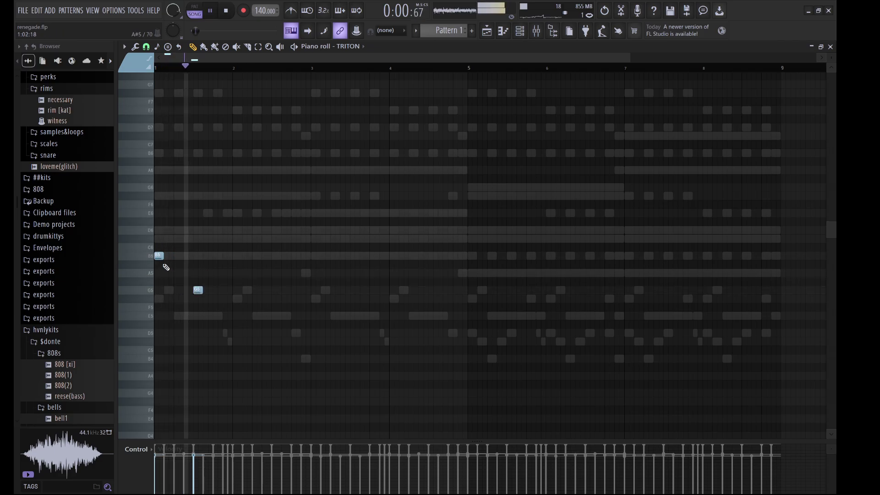
drag(163, 258, 164, 302)
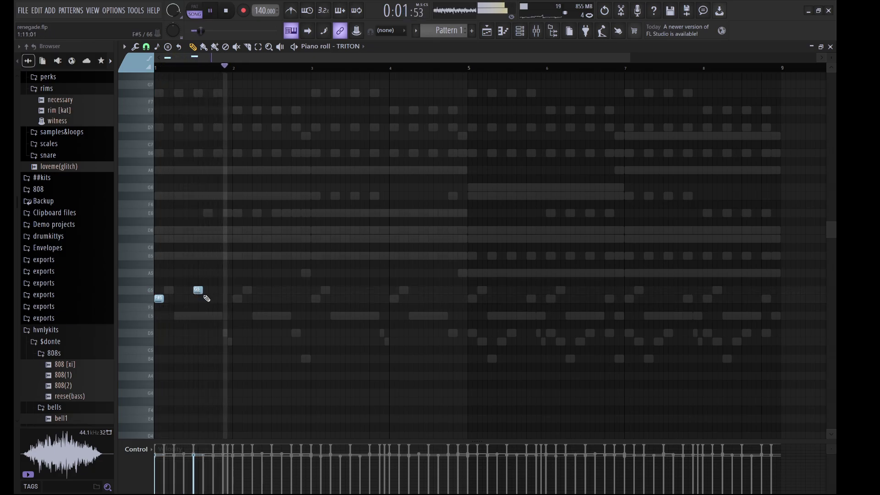
Step: Add a two-step A5 note at the start of bar 2
click(236, 298)
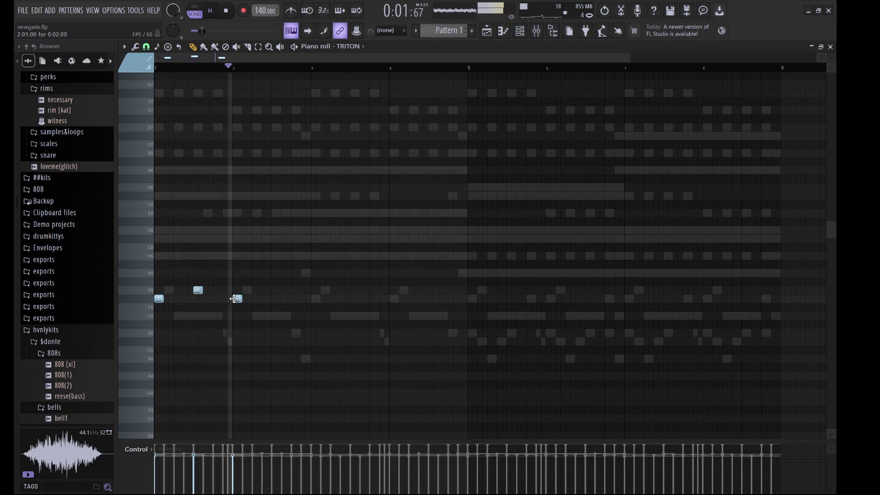
key(space)
key(space)
drag(236, 298, 237, 273)
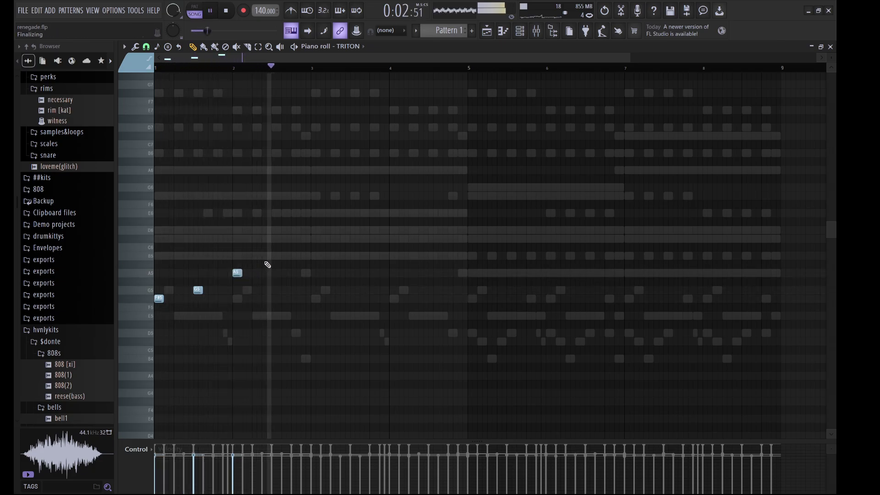
Step: Add two B5 notes in bar 2, at steps 9 and 13, and play the phrase back
click(275, 255)
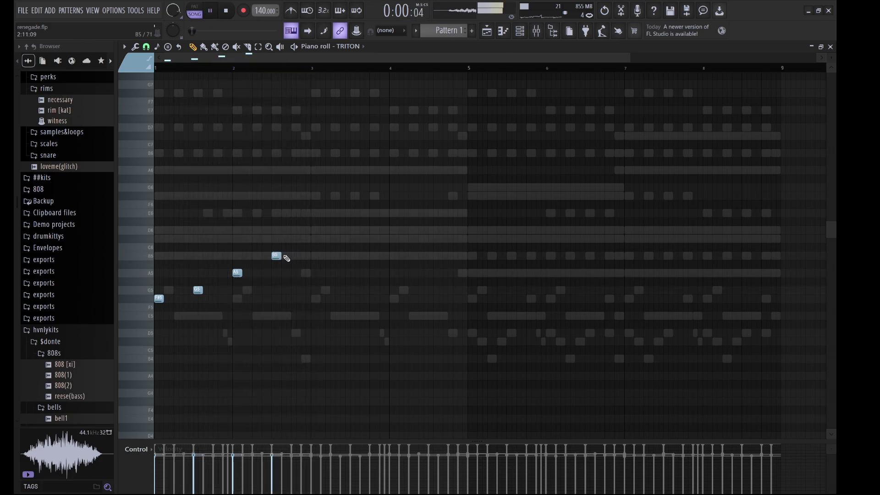
drag(277, 256, 296, 257)
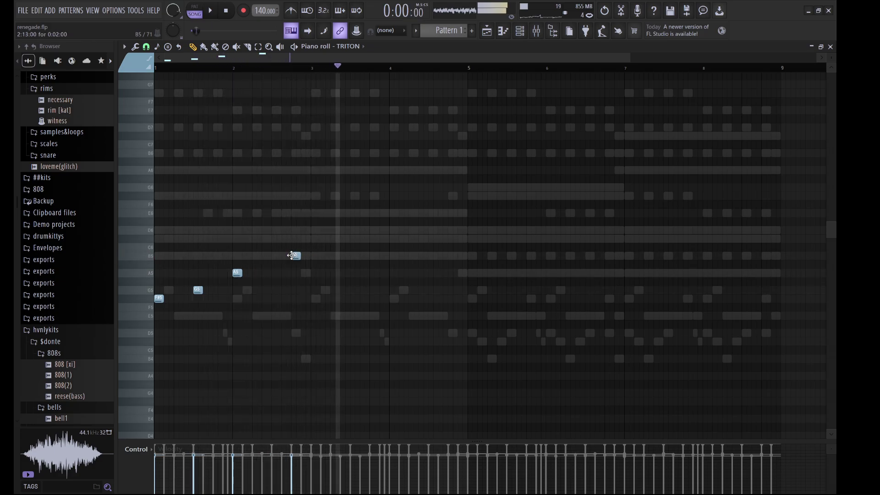
click(282, 230)
key(space)
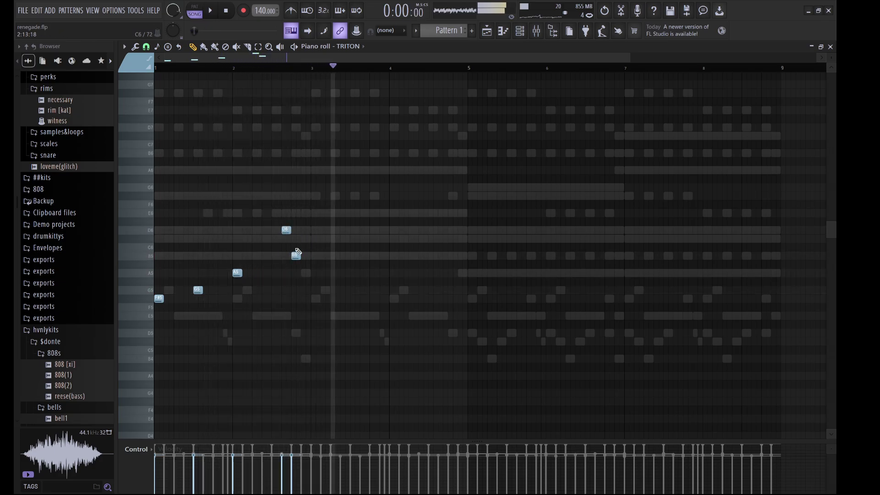
key(space)
drag(286, 230, 276, 256)
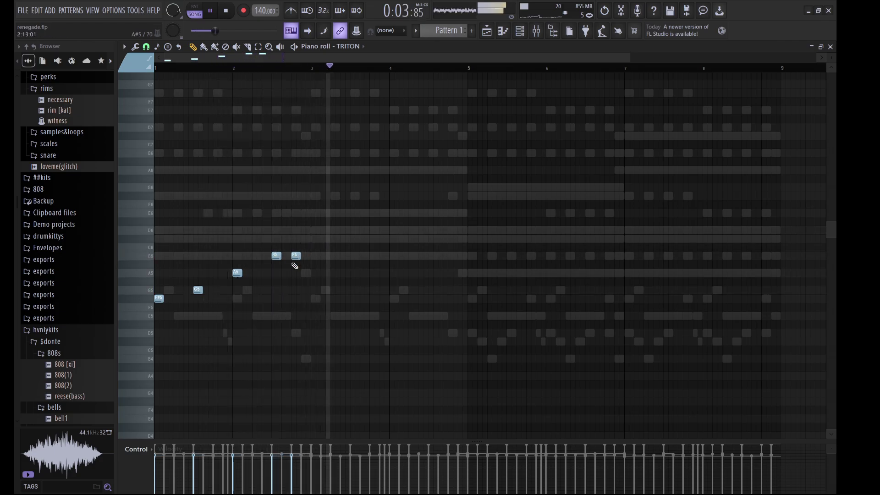
key(space)
key(space)
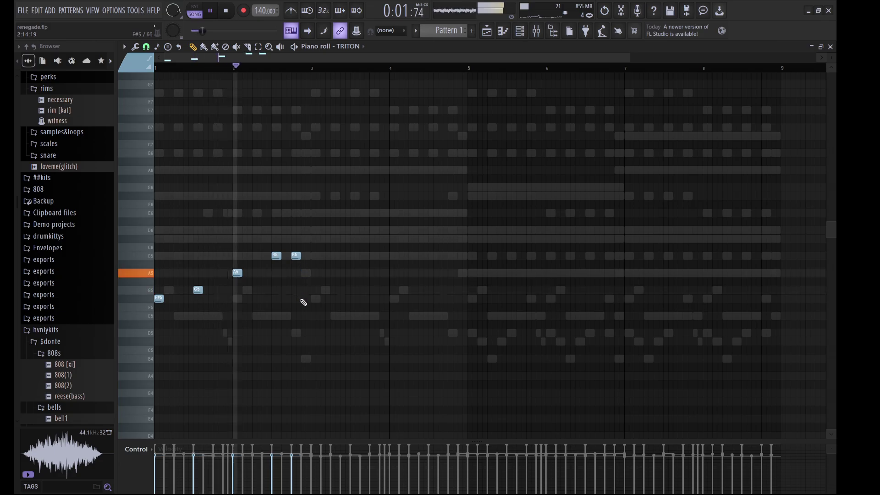
Step: Add an E5 note at step 15 of bar 2, then duplicate the two-bar phrase into bars 3 and 4
click(304, 290)
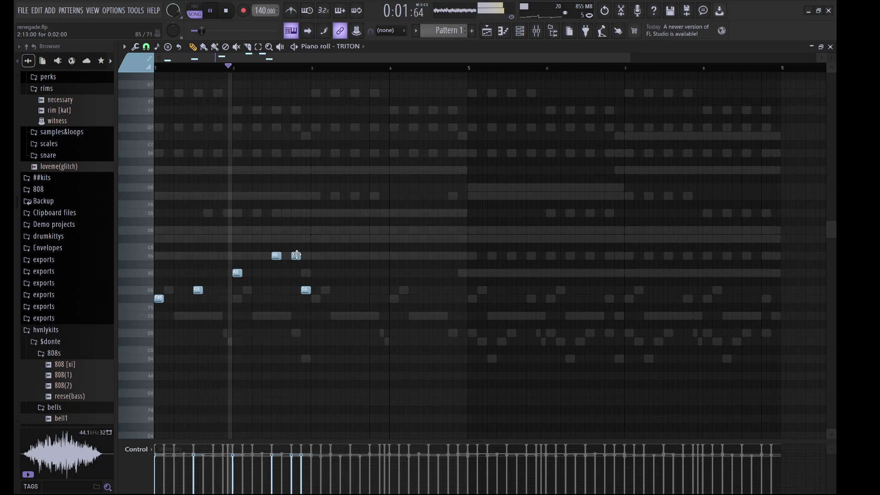
drag(306, 290, 306, 316)
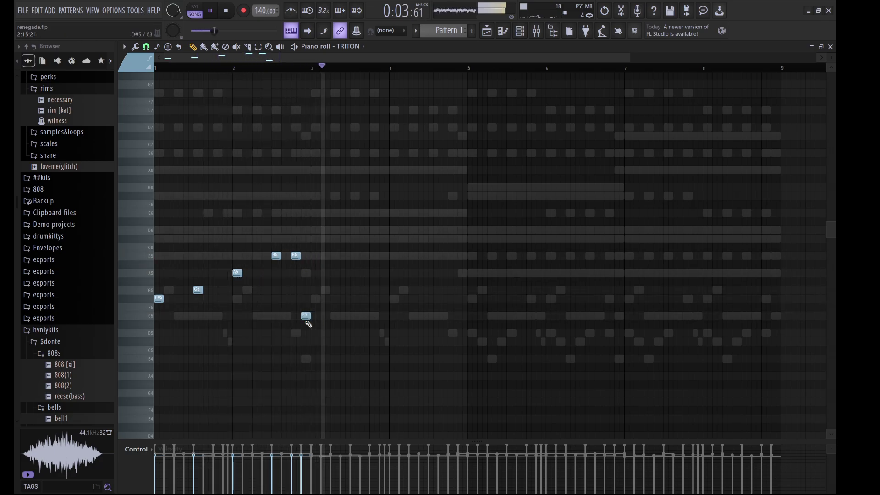
key(space)
key(space)
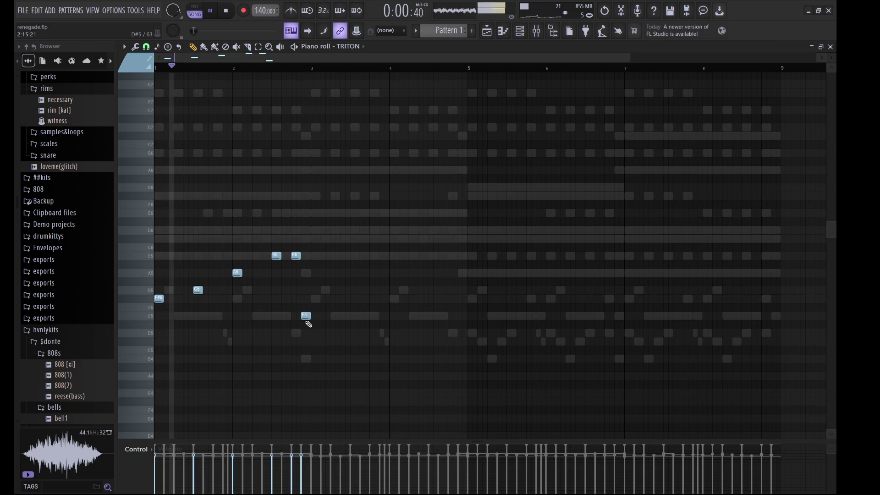
key(ctrl+b)
key(ctrl+d)
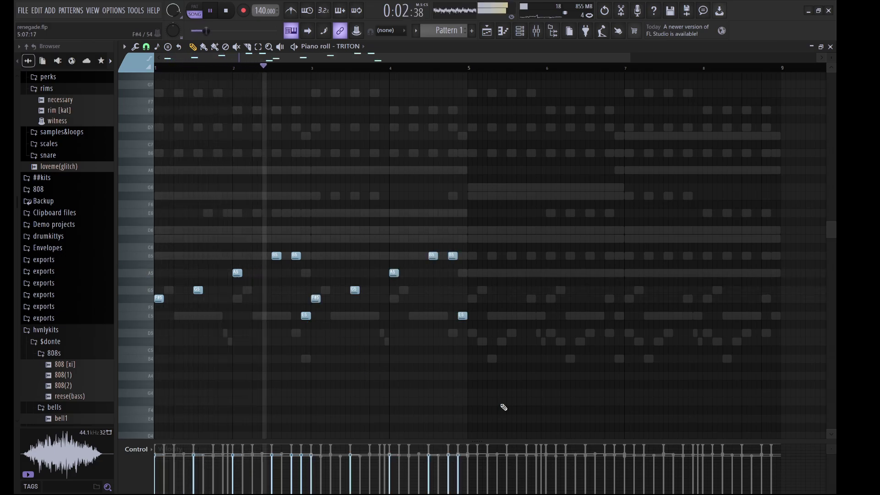
Step: Raise the velocity of all the bell notes and duplicate the four bars into bars 5 to 8
drag(503, 406, 124, 229)
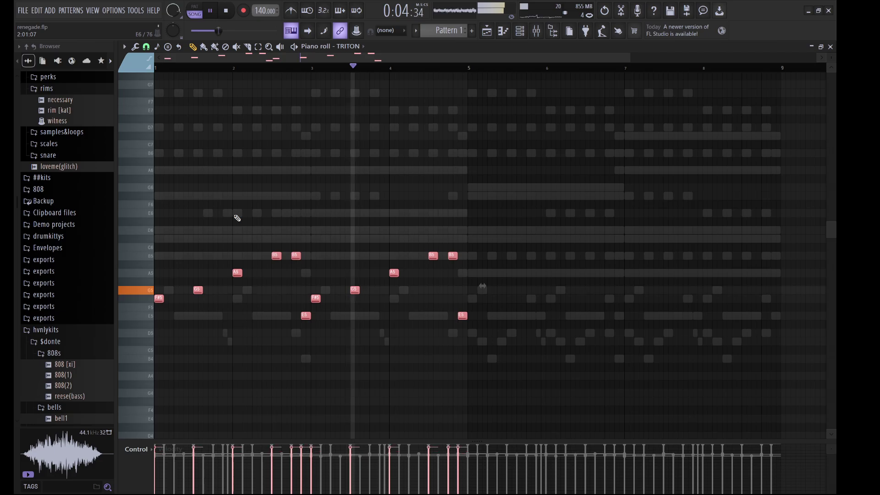
key(ctrl+d)
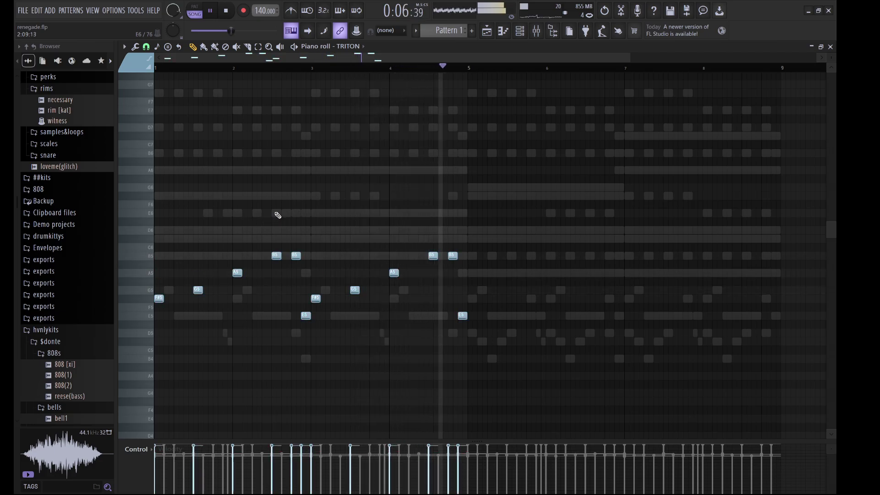
key(ctrl+b)
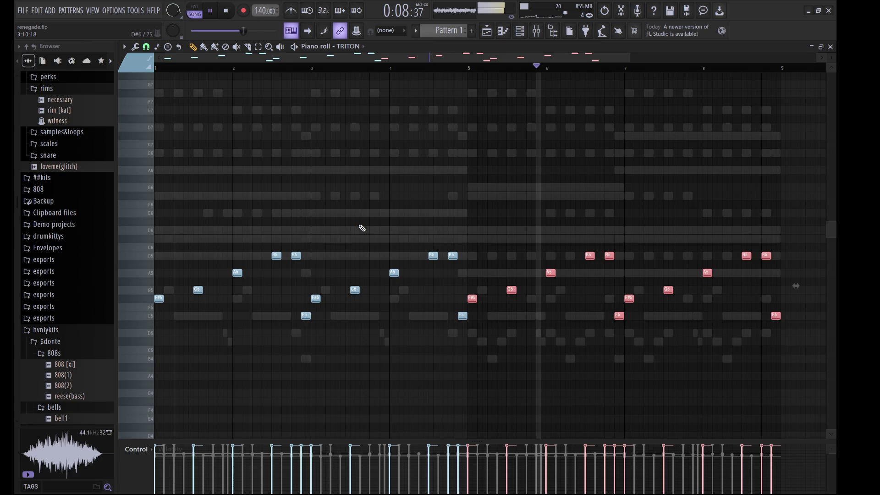
Step: Lower the velocity of all the TRITON bell notes across the eight bars and deselect them
key(ctrl+d)
drag(811, 387, 665, 283)
drag(809, 436, 156, 177)
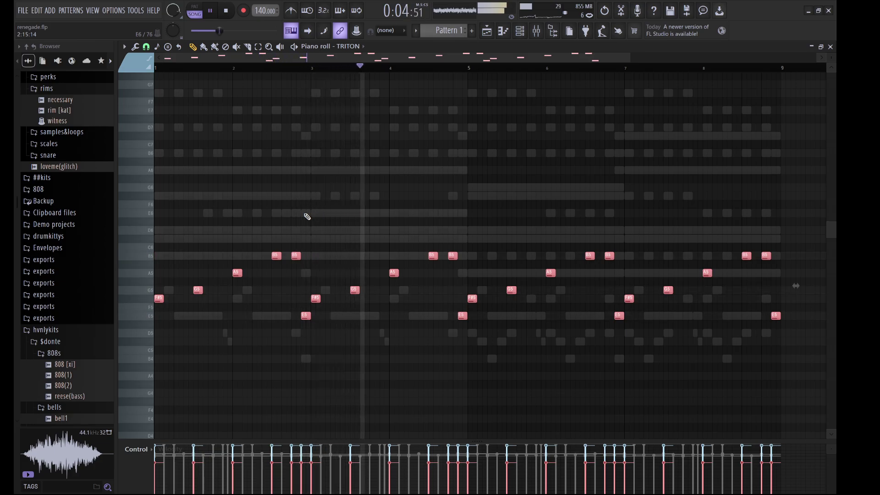
key(ctrl+d)
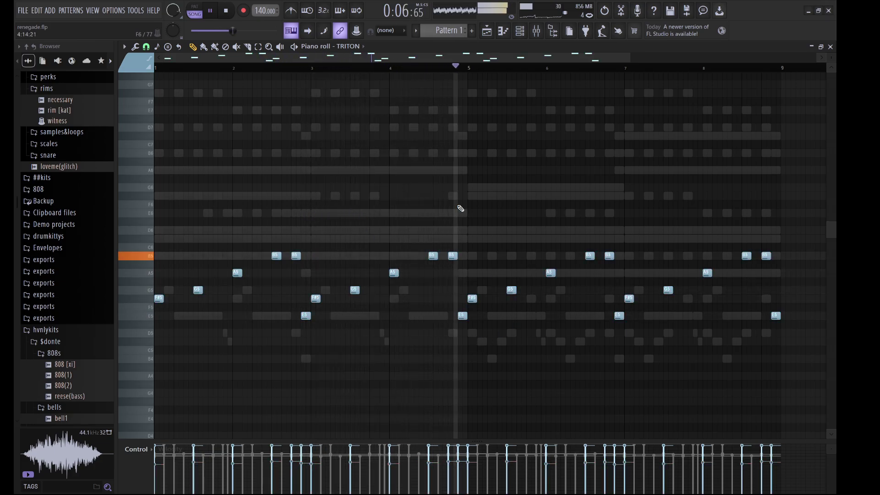
Step: Add a Sampler channel above TRITON and paste the TRITON bell notes into it
click(520, 31)
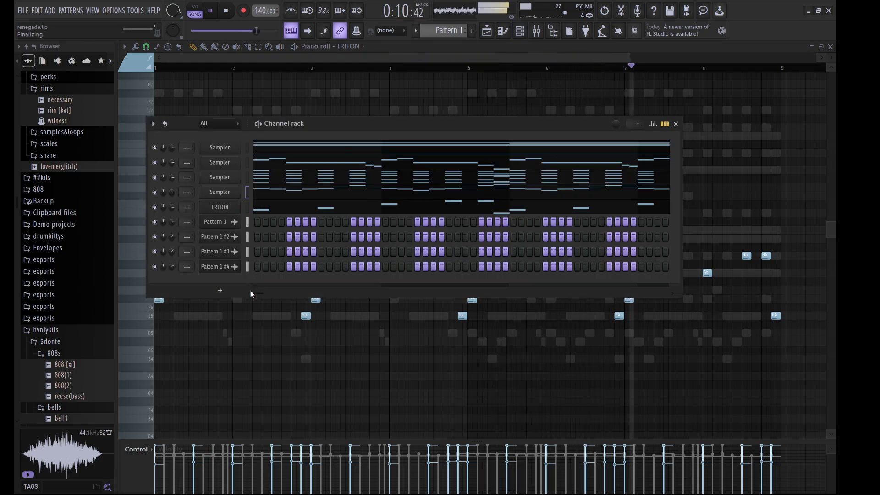
key(alt+c)
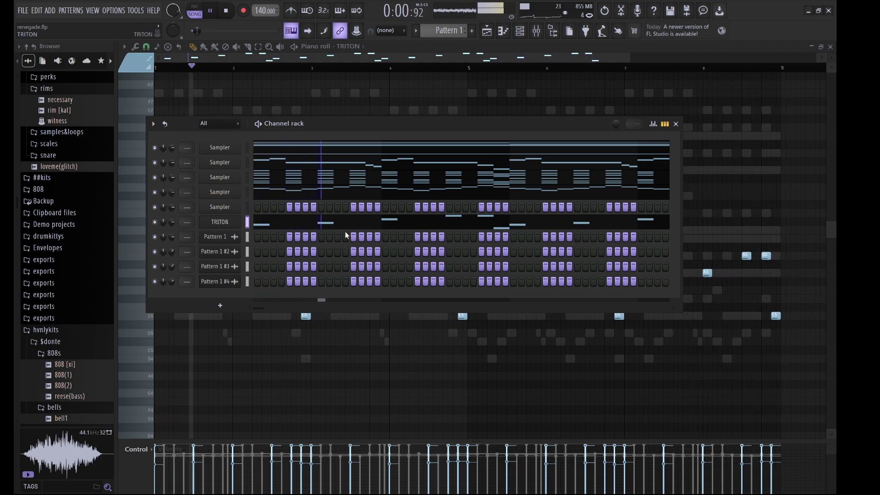
click(247, 207)
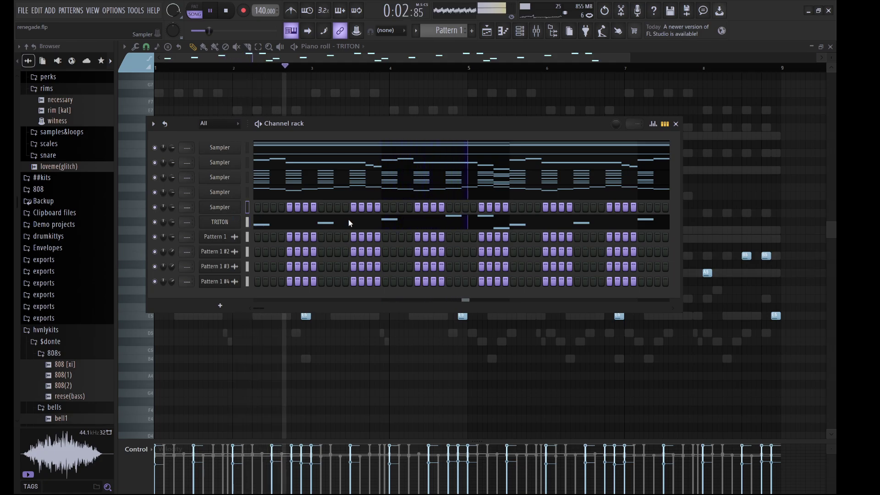
key(ctrl+v)
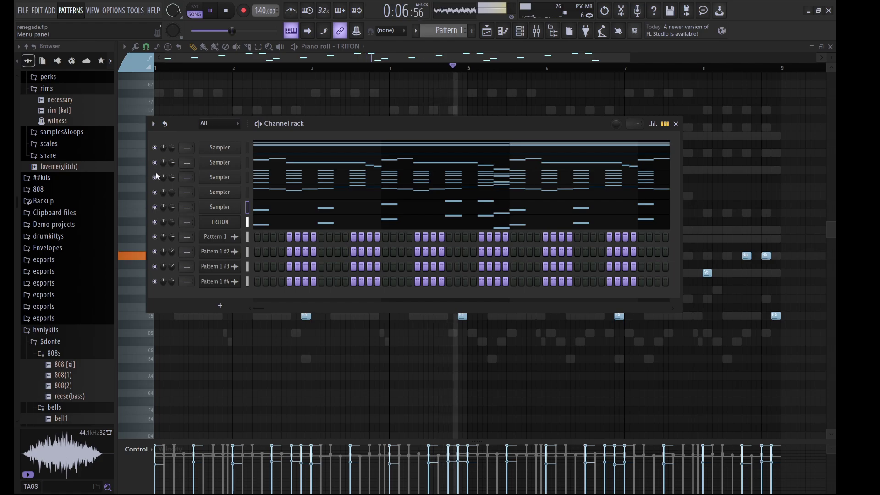
Step: Stop playback, render the TRITON bell part as a new audio clip and check the clip's channel settings
key(space)
key(l)
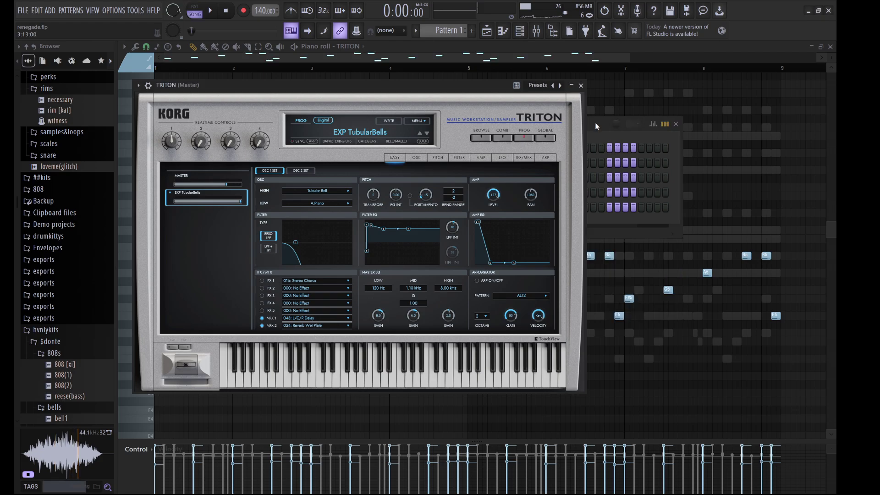
click(593, 125)
click(225, 207)
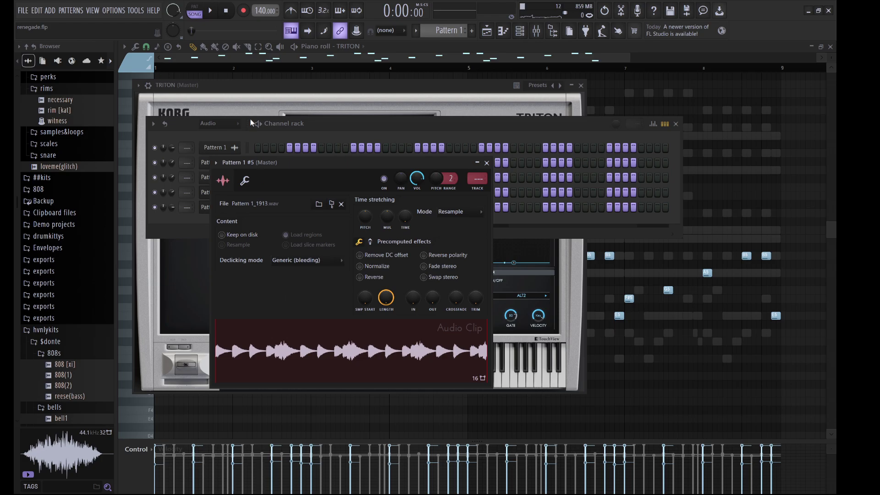
click(215, 121)
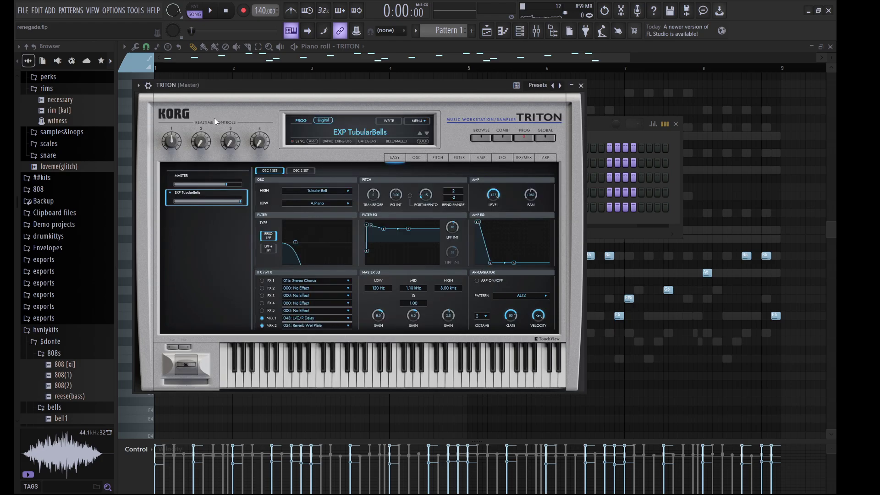
Step: Set the channel rack filter to All and delete the TRITON channel
click(600, 126)
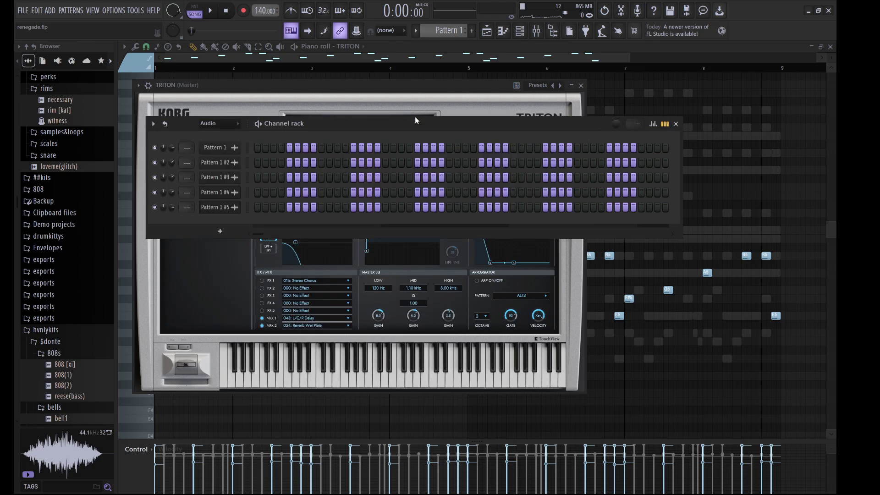
click(208, 123)
click(211, 136)
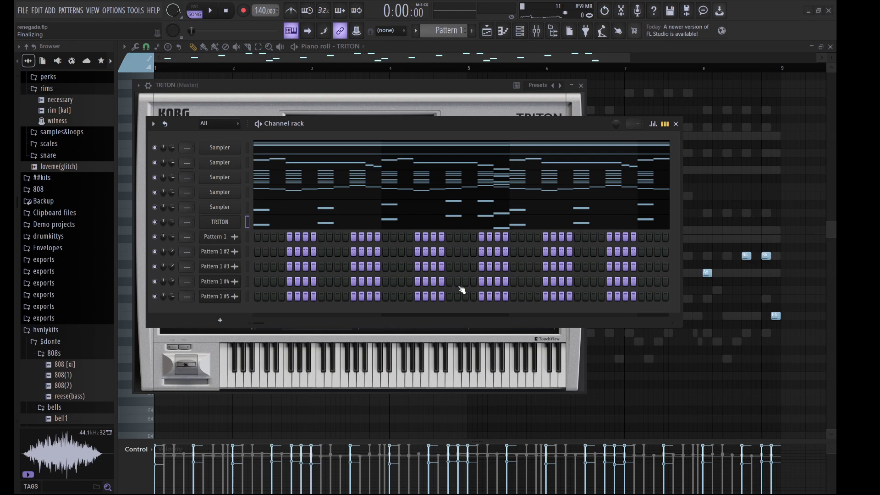
right_click(454, 99)
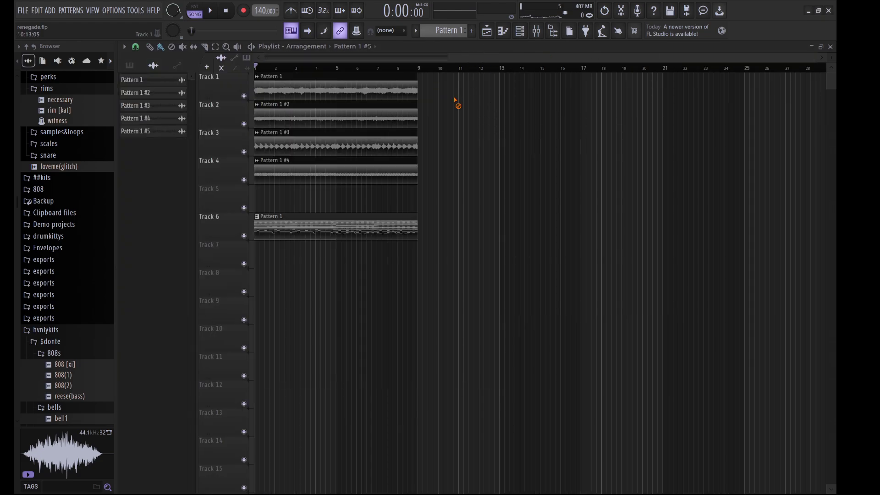
Step: Place the Pattern 1 #5 audio clip on Track 5 of the playlist, starting at bar 1
drag(157, 139, 290, 191)
double_click(291, 192)
right_click(534, 156)
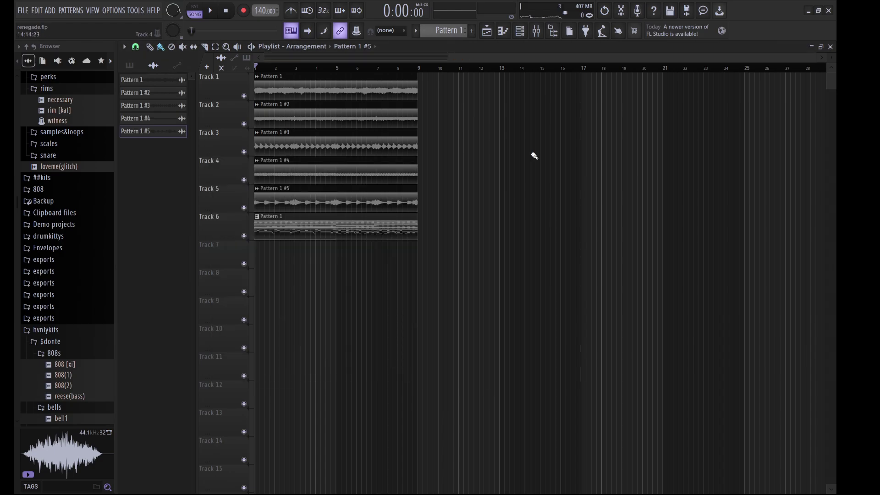
Step: Assign the five audio clip channels to mixer tracks 1 to 5 and route those tracks to Insert 6
click(520, 30)
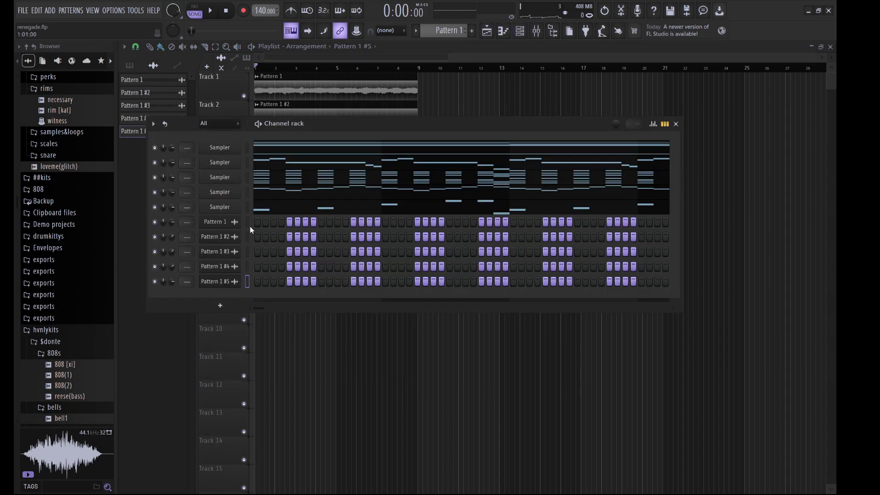
click(536, 31)
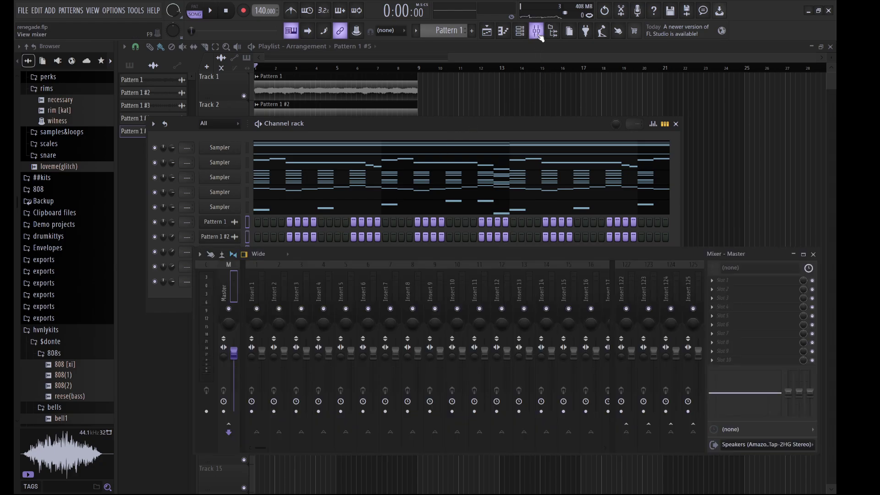
key(ctrl+l)
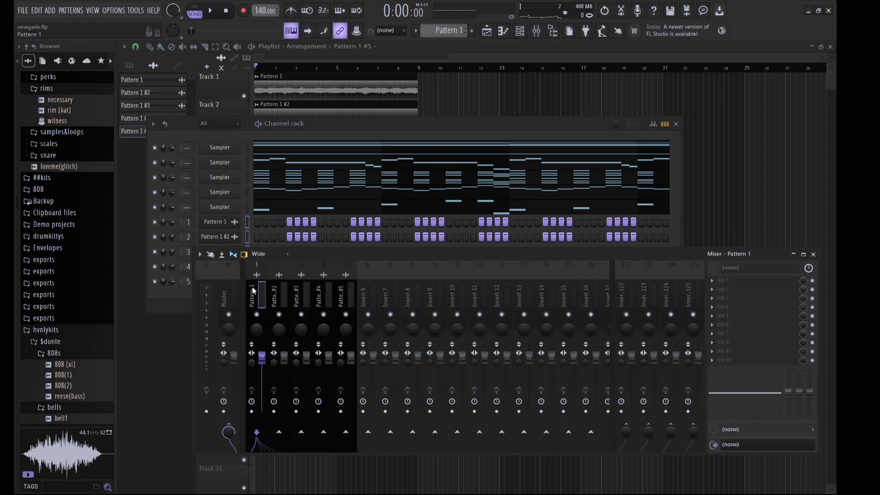
shift+click(337, 288)
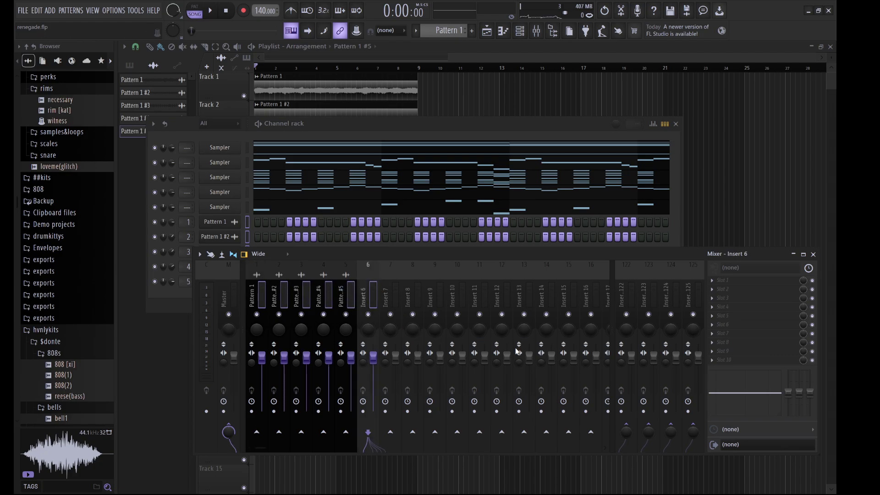
Step: Load Fruity soft clipper on the Master with 79% post gain and lower the faders of mixer tracks 2 to 5 fully
click(229, 288)
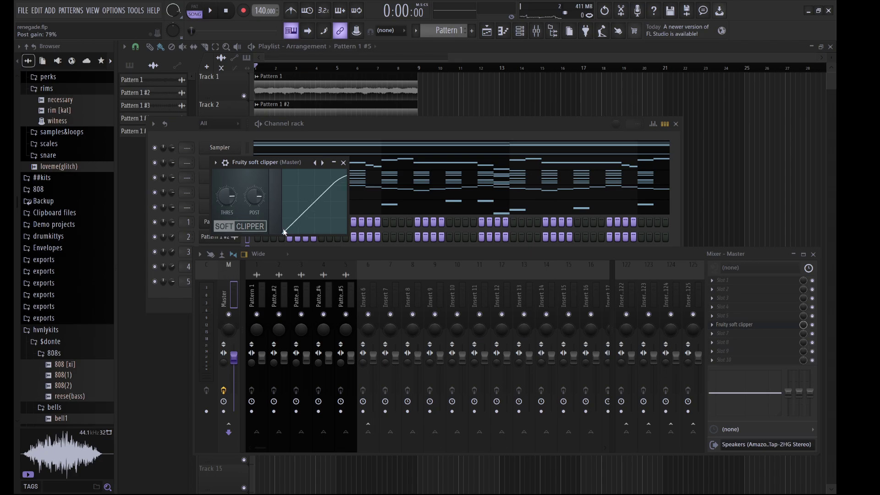
click(348, 293)
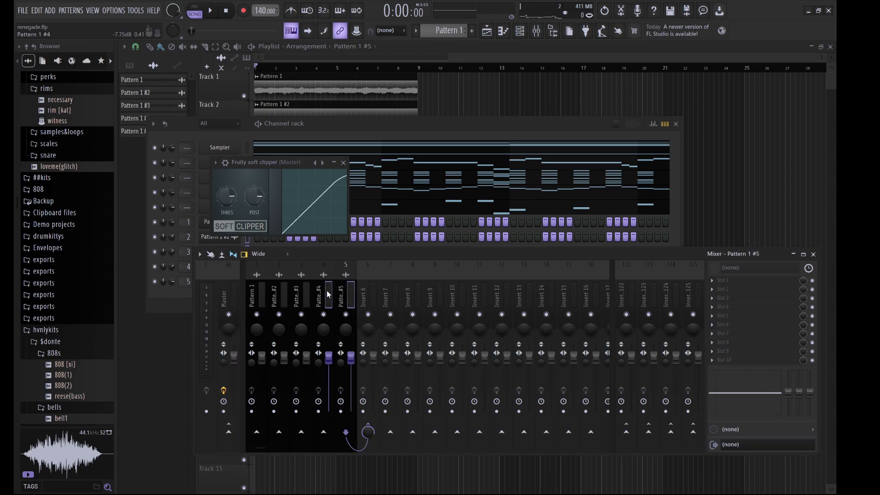
drag(310, 365, 308, 410)
Step: Widen mixer track 1's stereo separation and add a Fruity parametric EQ 2 that cuts lows and highs and boosts bands 3 and 5
click(256, 380)
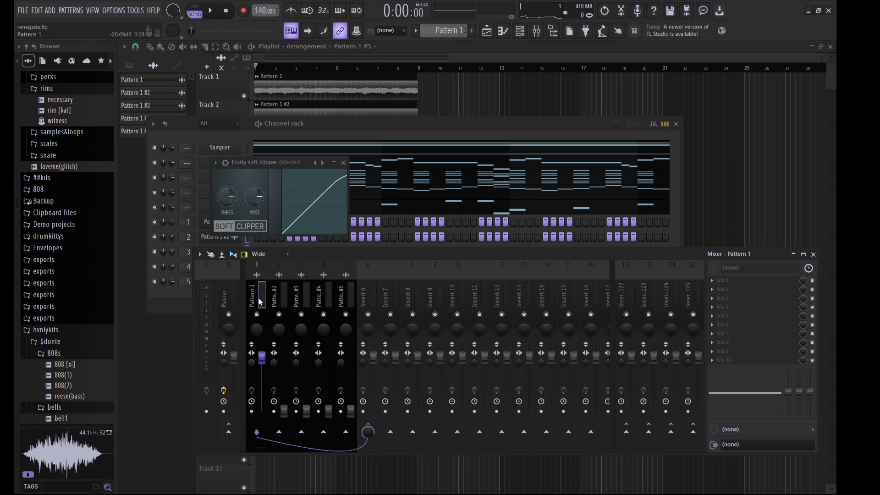
key(space)
drag(252, 363, 252, 380)
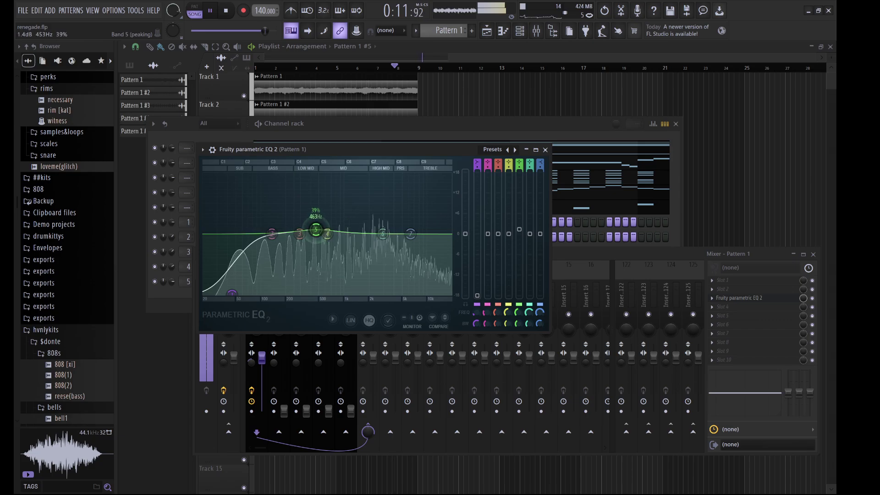
drag(359, 231, 435, 293)
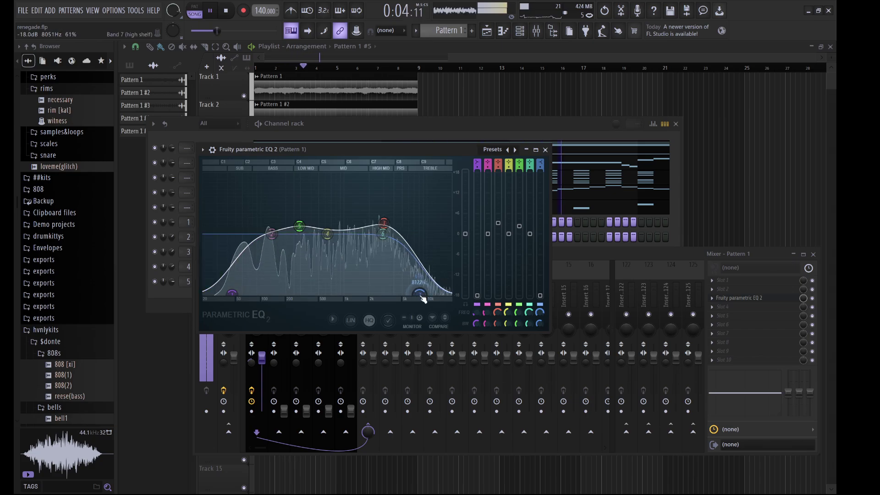
Step: In the mixer, raise track 2's fader to 106%, set its stereo separation to 14% separated and shift its pan slightly
click(492, 130)
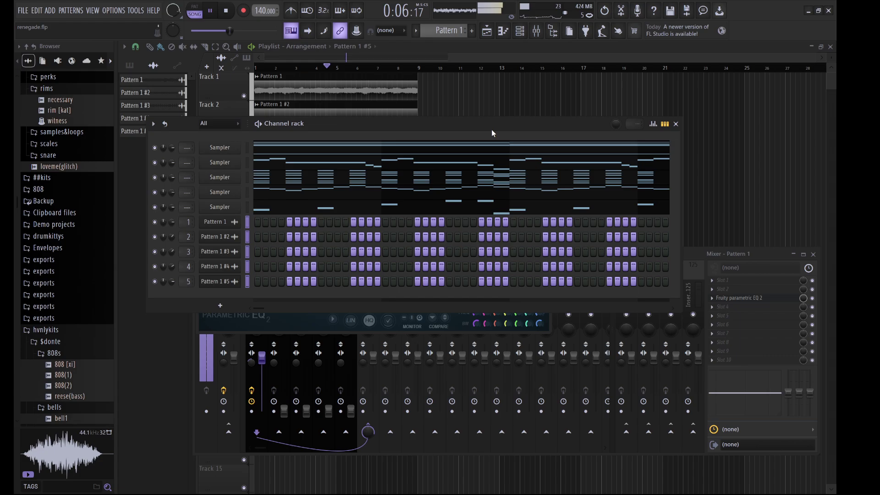
click(733, 257)
key(F12)
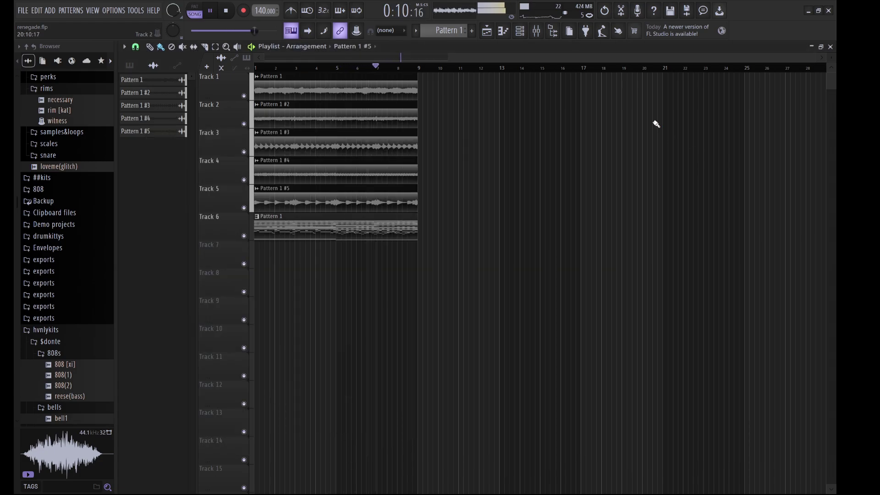
key(F9)
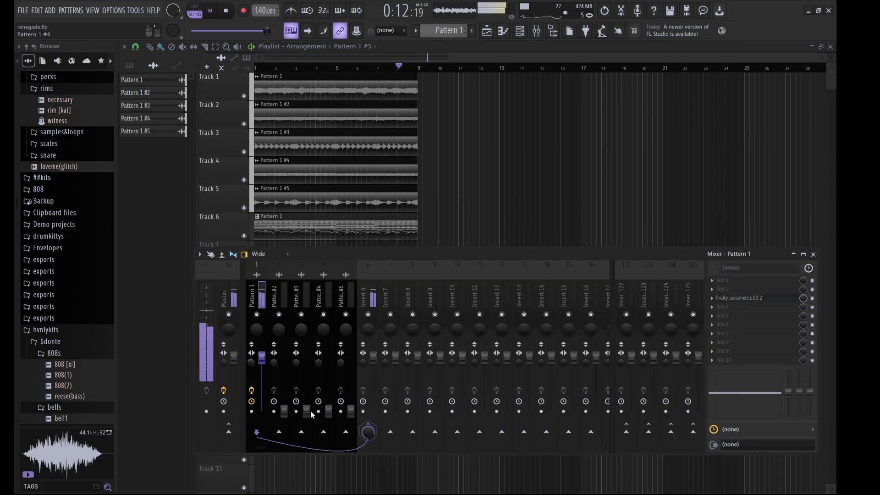
click(286, 411)
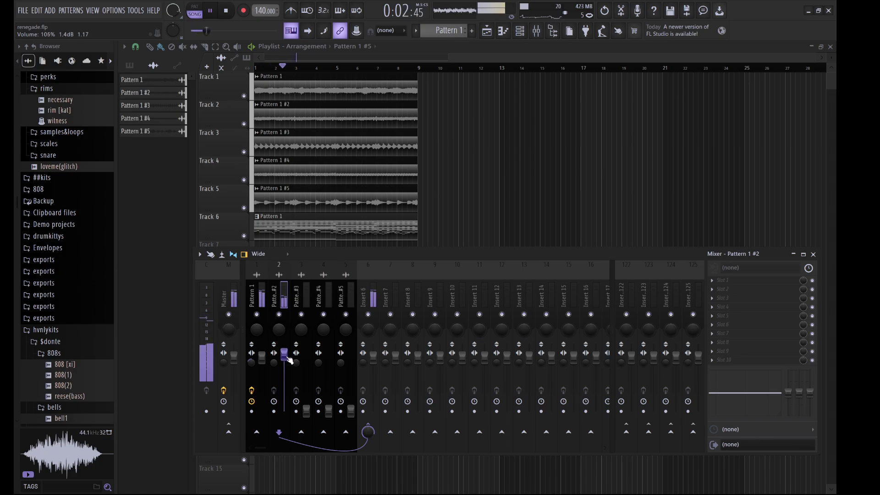
drag(275, 364, 275, 372)
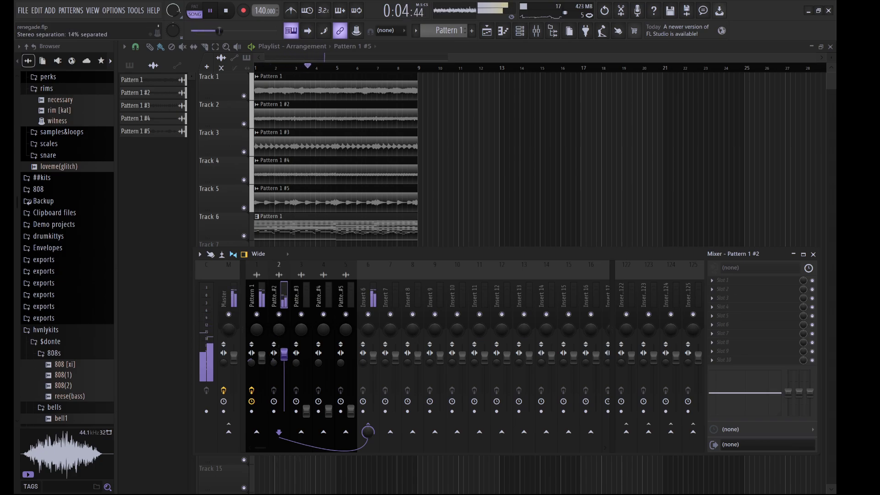
drag(279, 330, 278, 329)
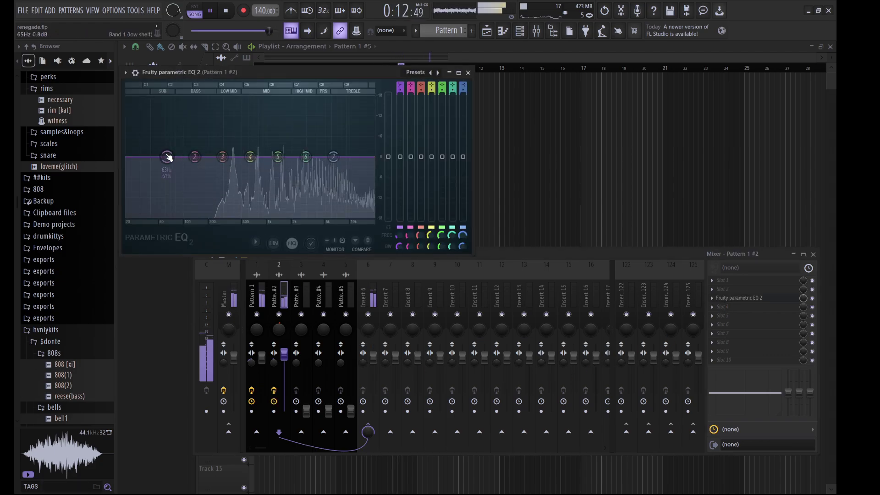
Step: Shape mixer track 2 in Fruity parametric EQ 2 with low and high cuts and boosts on bands 5 and 6, and set its fader to 100%
drag(168, 157, 204, 216)
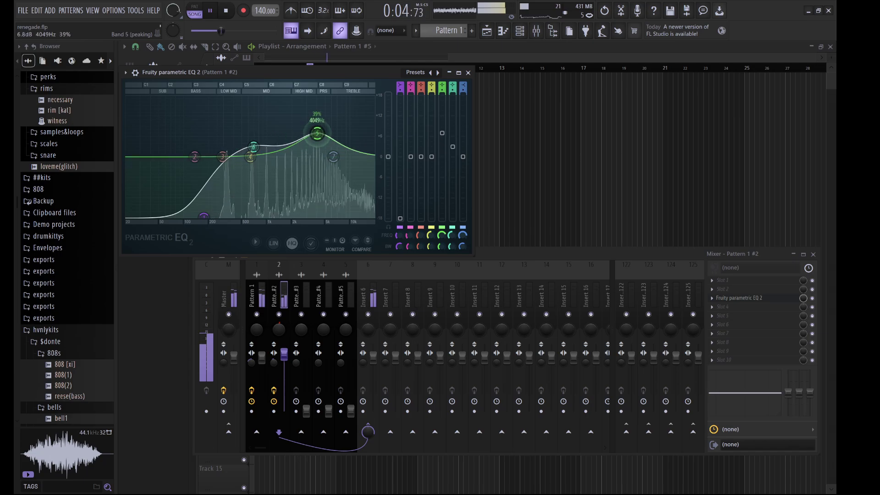
drag(373, 216, 368, 216)
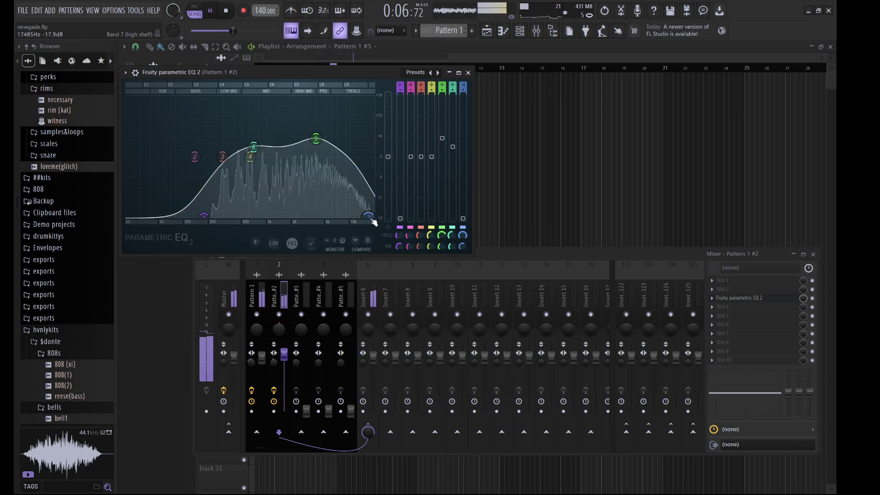
drag(323, 144, 326, 145)
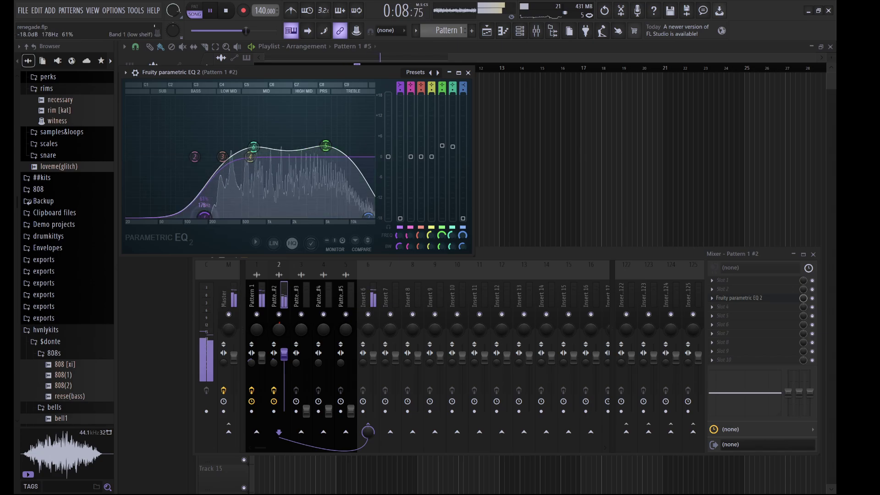
drag(288, 368, 285, 361)
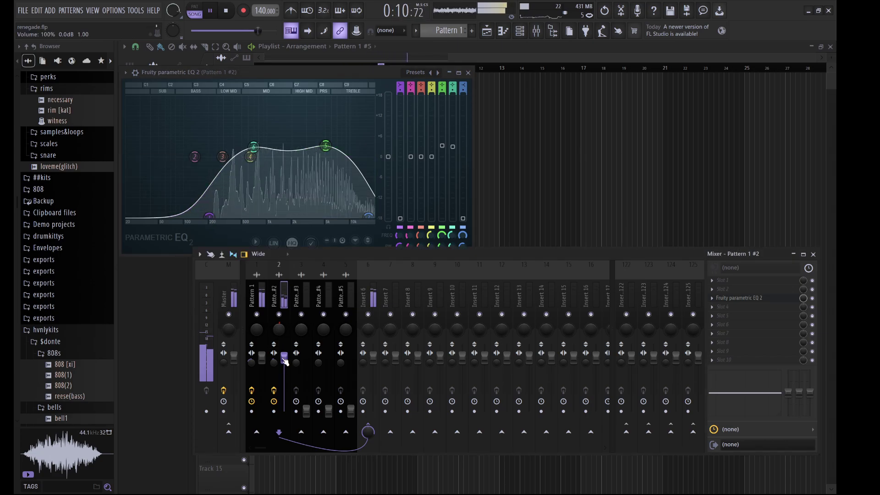
Step: Raise mixer track 3's fader and shape it in Fruity parametric EQ 2 with low and high cuts and boosts on bands 5 and 6
click(296, 291)
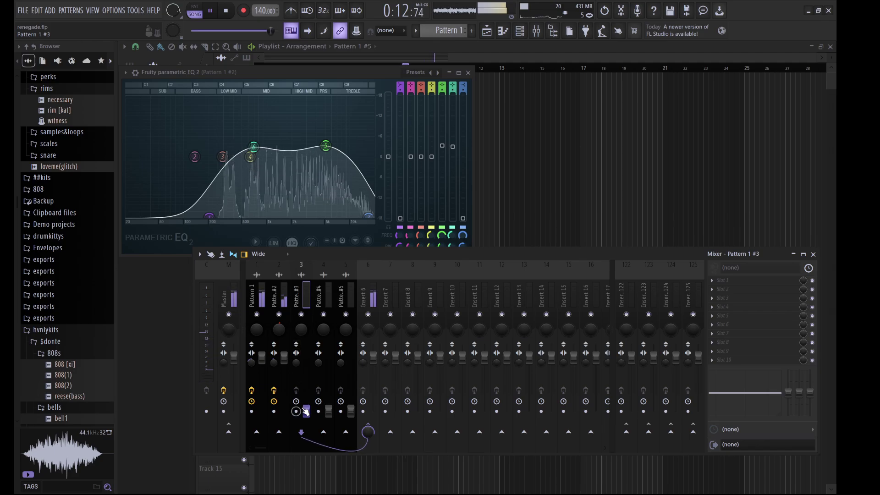
drag(307, 412, 306, 357)
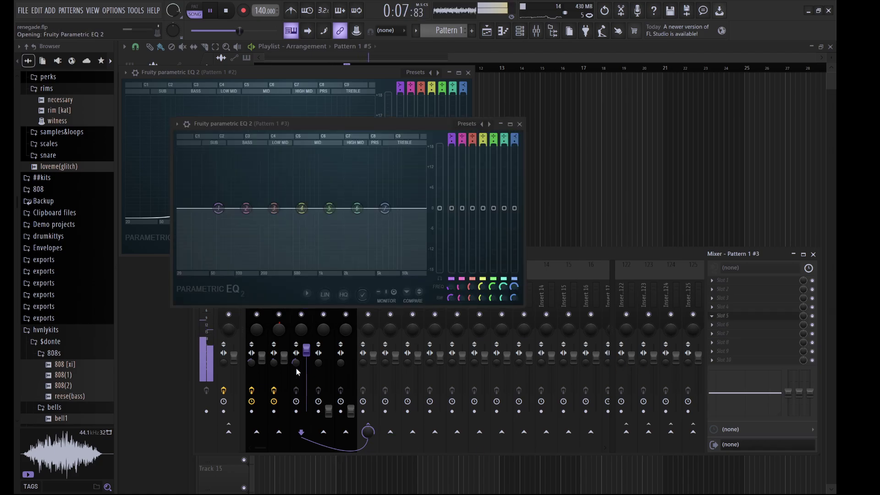
drag(218, 208, 242, 268)
drag(357, 208, 425, 268)
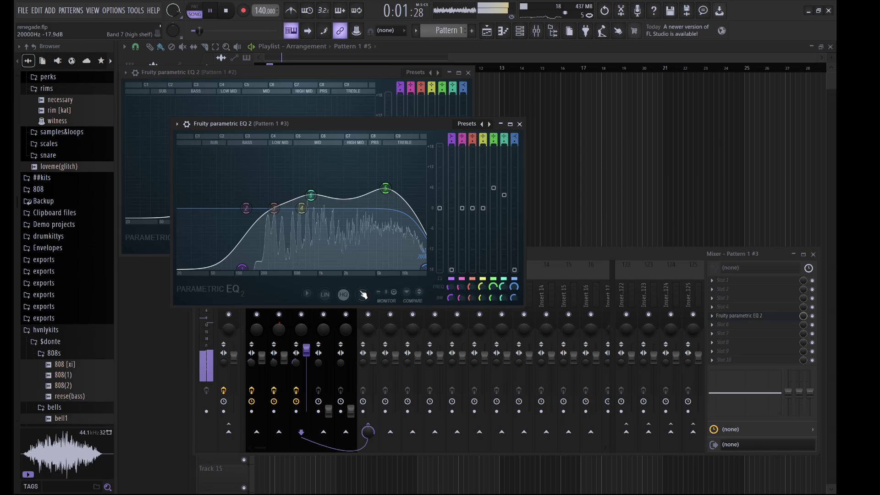
Step: Lower mixer track 3's fader, then set track 4 to 88% and cut its lows and highs in Fruity parametric EQ 2, boosting bands 5 and 6
drag(306, 351, 306, 359)
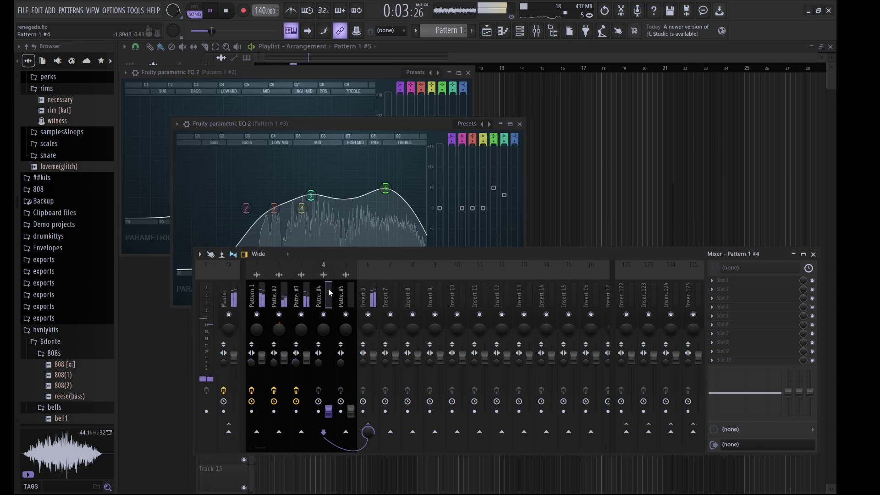
drag(329, 411, 318, 365)
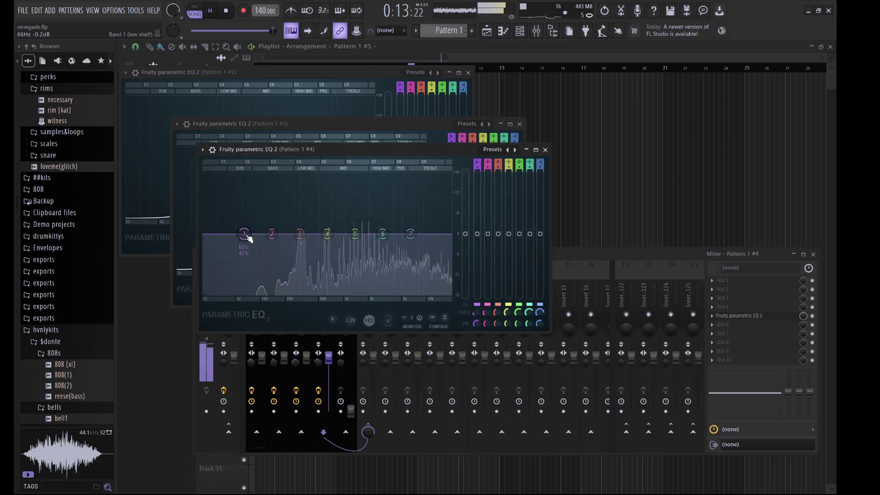
drag(382, 233, 456, 299)
drag(328, 357, 329, 363)
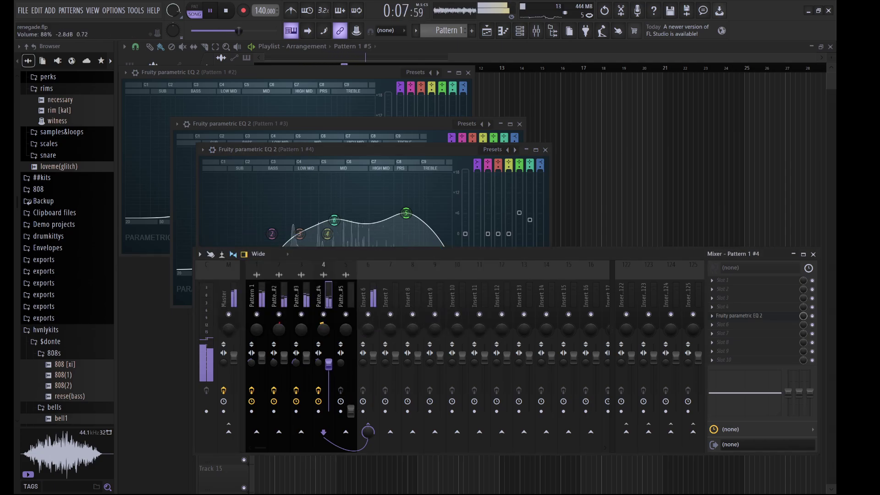
Step: Raise mixer track 5's fader and shape it in Fruity parametric EQ 2 with low and high cuts and boosts on bands 5 and 6
drag(351, 420, 344, 363)
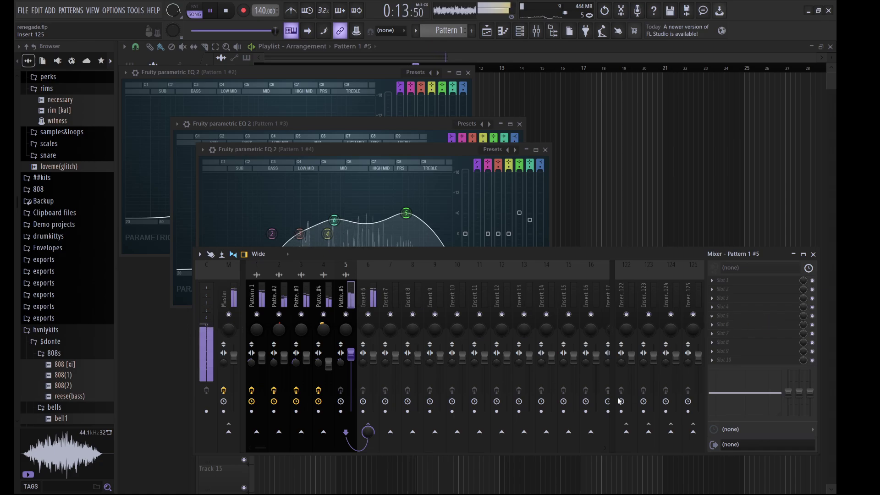
key(ctrl+s)
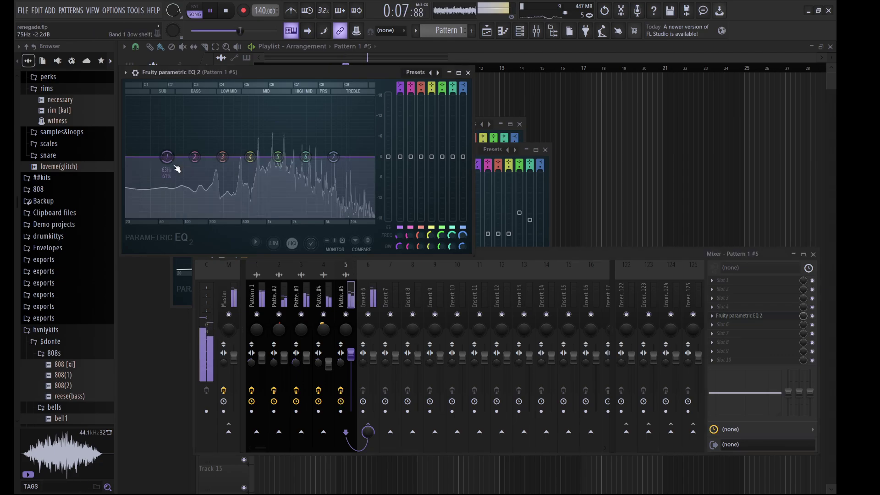
drag(173, 167, 187, 223)
drag(306, 157, 344, 215)
drag(183, 215, 192, 217)
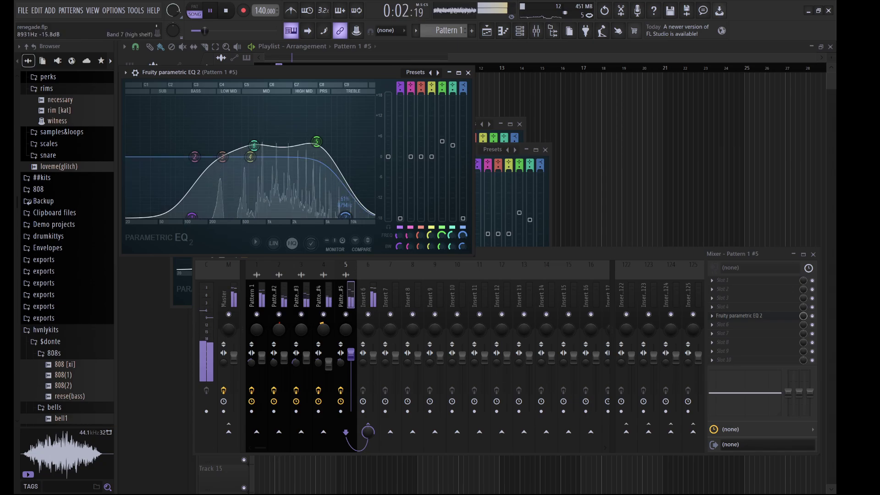
drag(346, 216, 338, 217)
Step: Add FabFilter Pro-C 2 to Insert 6, set threshold to -20.12 dB and ratio to 3.07:1, and adjust the dry and wet gain
click(361, 301)
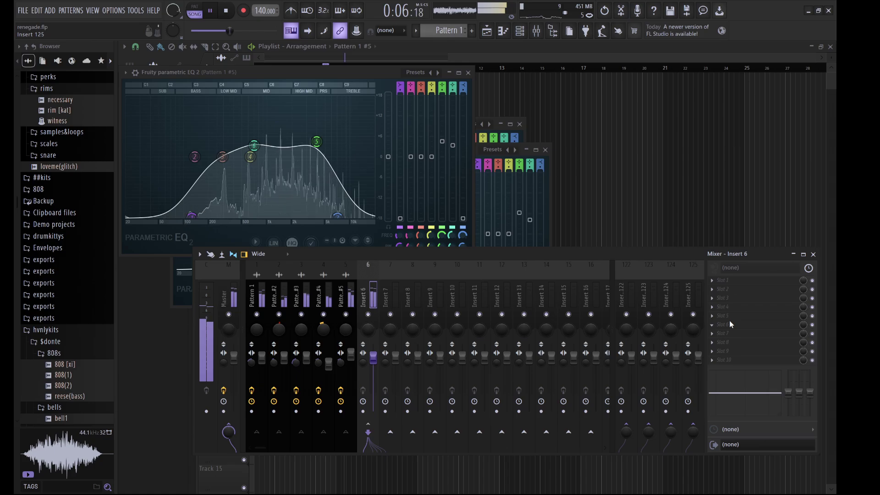
key(ctrl+s)
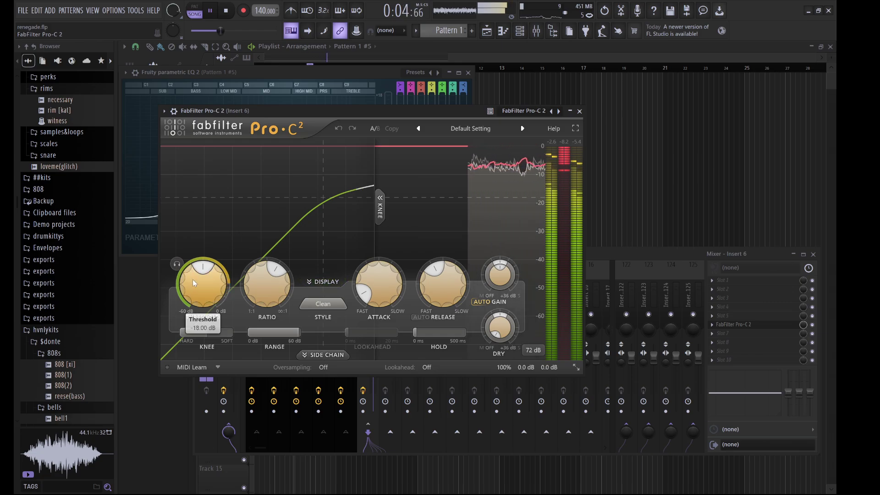
drag(197, 283, 216, 342)
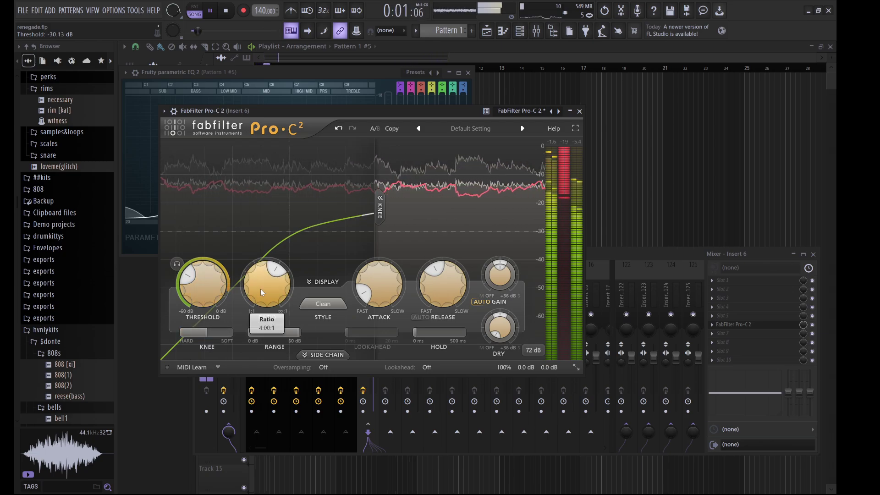
drag(262, 289, 273, 312)
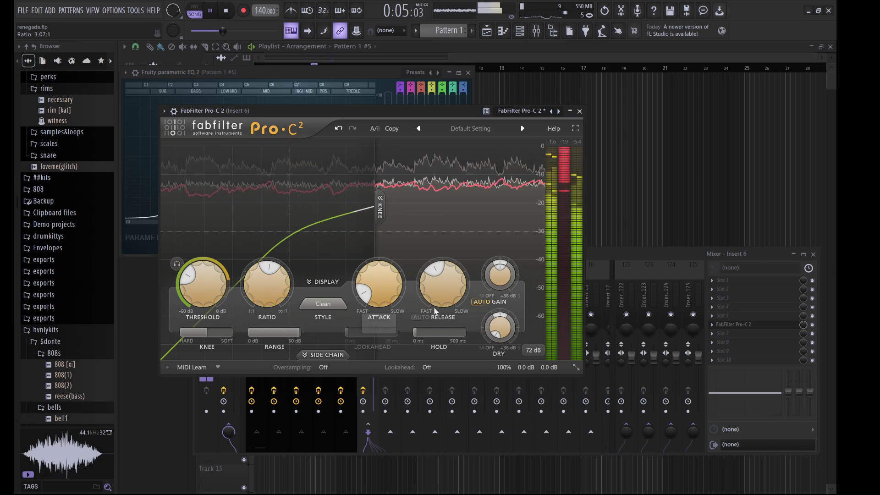
drag(505, 333, 486, 264)
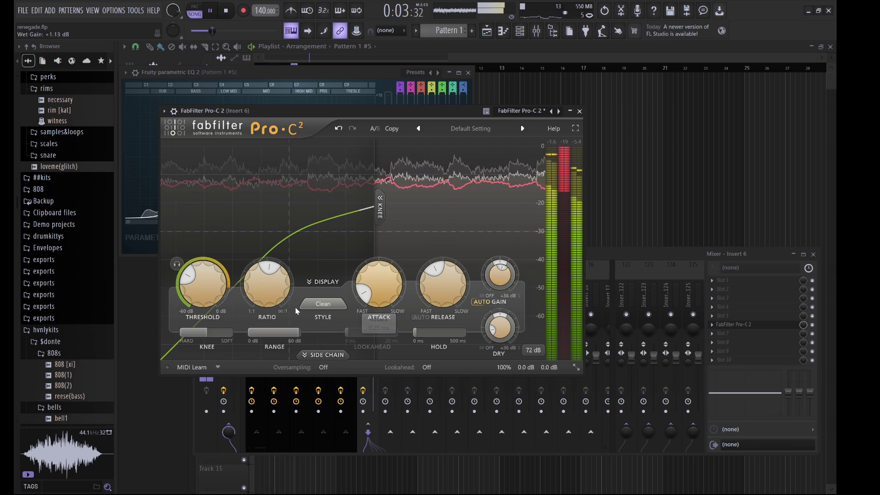
drag(213, 299, 211, 281)
click(646, 252)
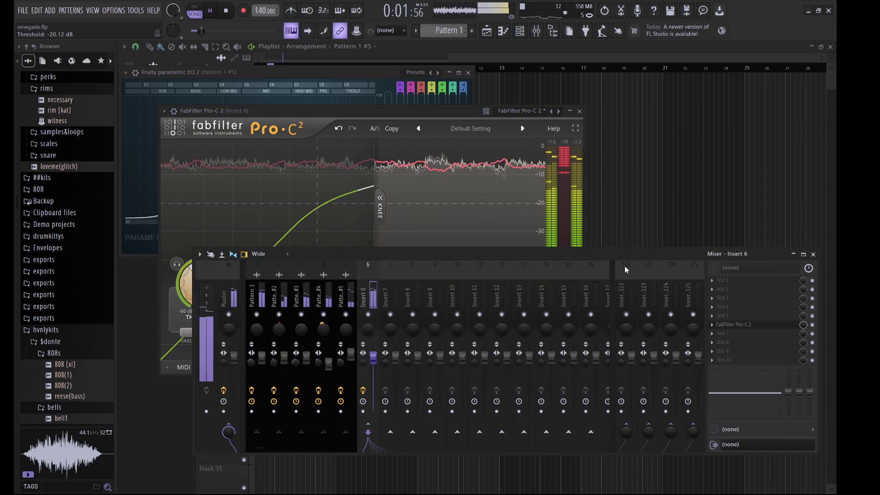
Step: Find the hh2 hi-hat sample in the $donte kit and load it as a new channel in the Channel rack
click(520, 32)
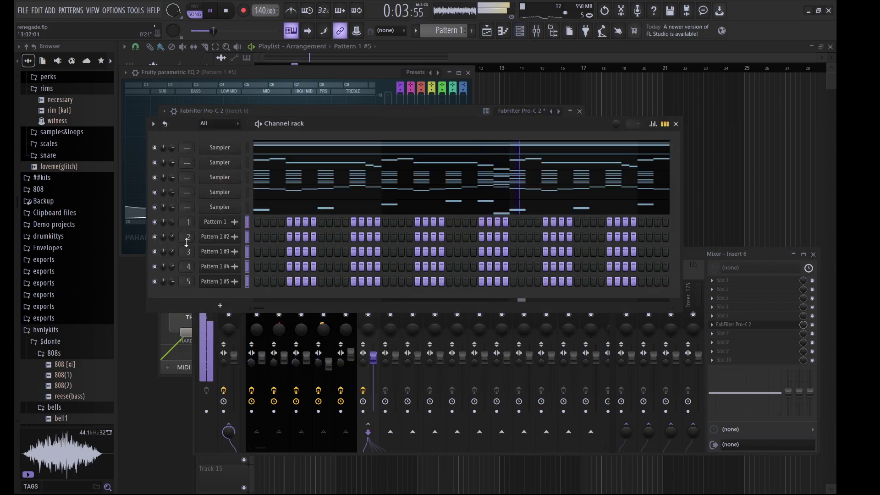
scroll(61, 362, down, 1)
scroll(62, 367, down, 15)
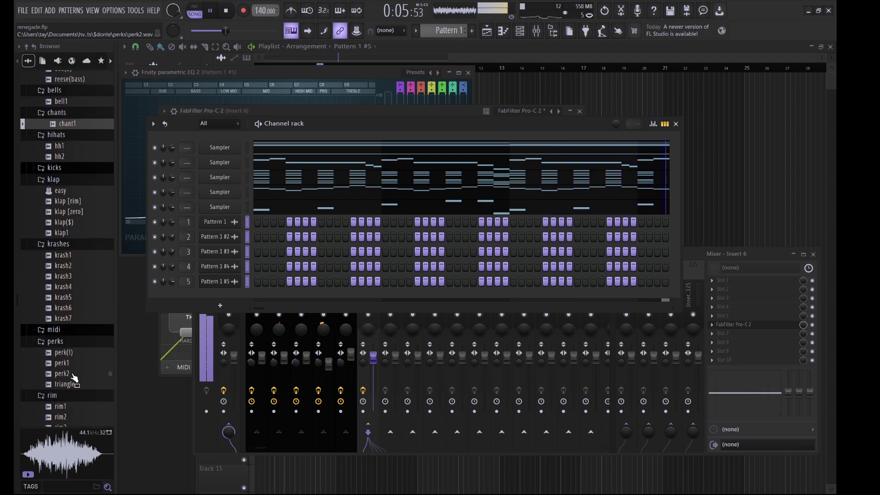
scroll(71, 360, down, 5)
scroll(76, 334, up, 7)
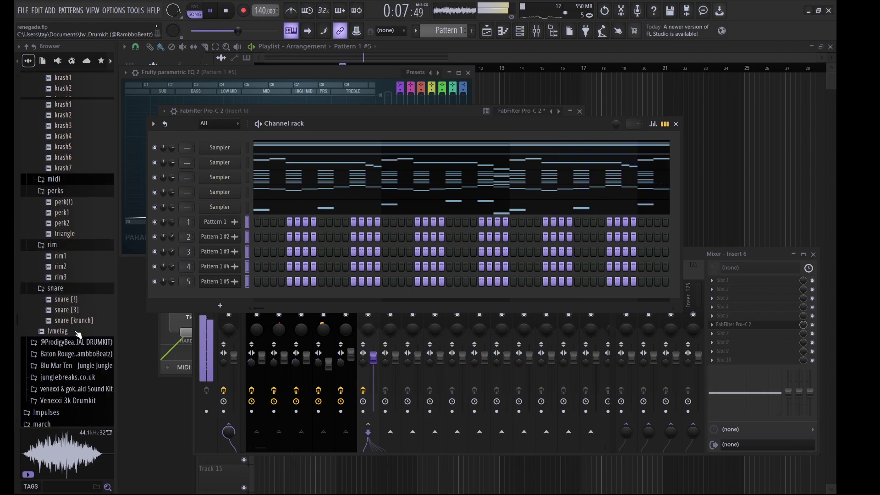
scroll(84, 337, up, 10)
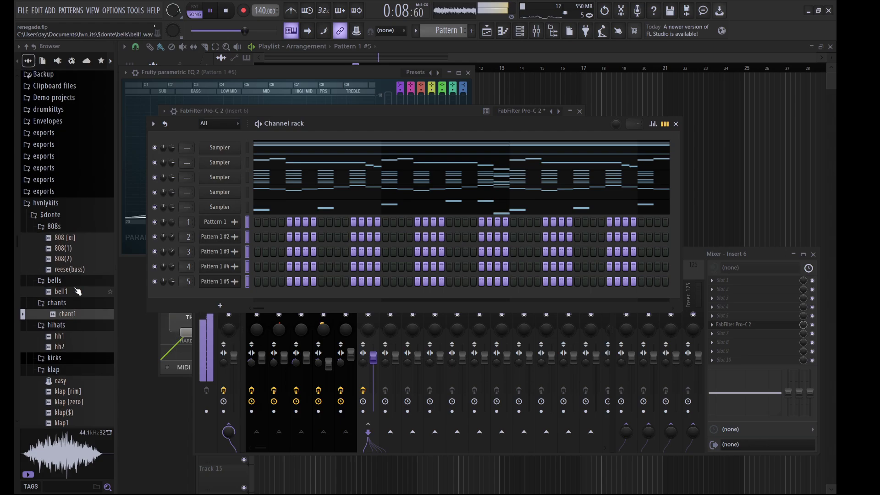
click(59, 347)
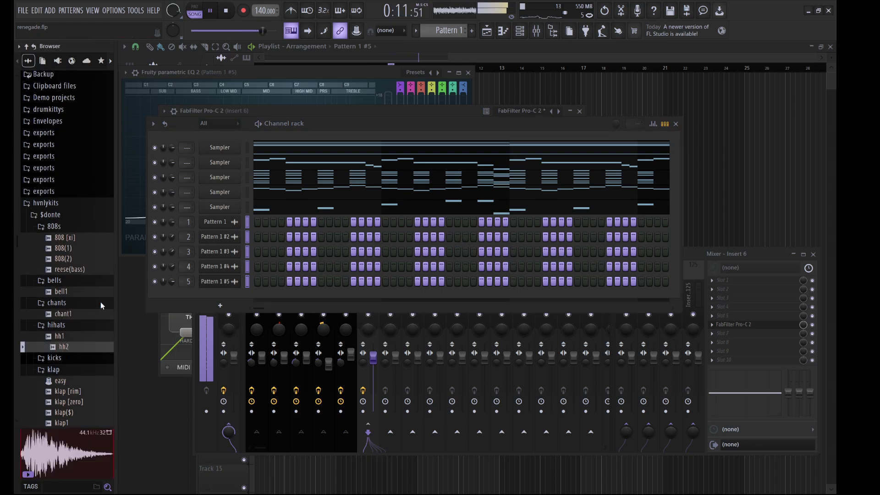
key(shift+Return)
click(202, 293)
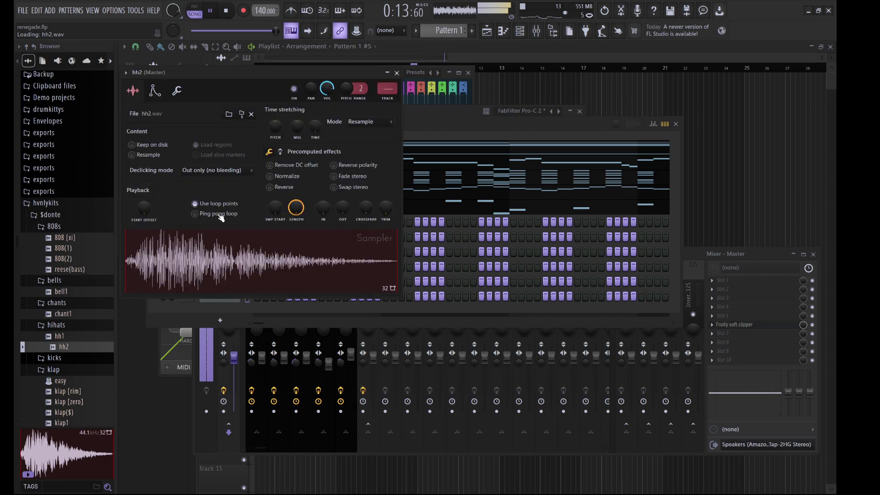
Step: Fill the hh2 channel with a hit on every second step and add extra hits in between
click(226, 310)
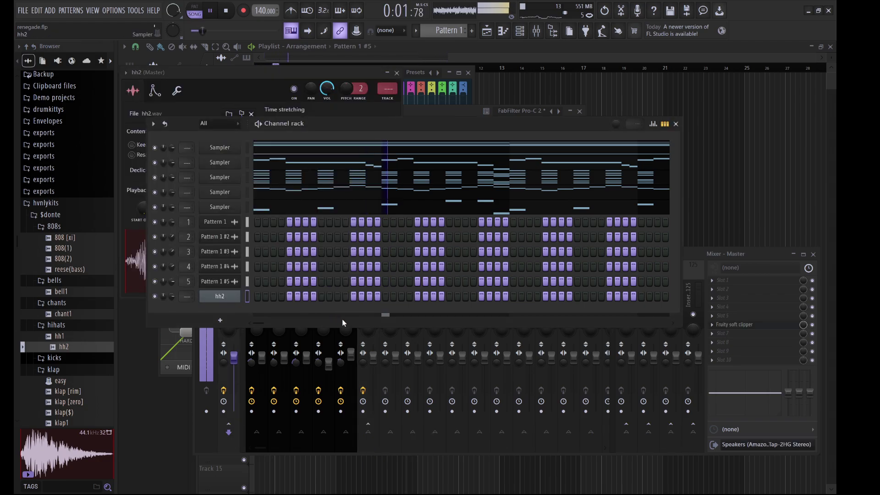
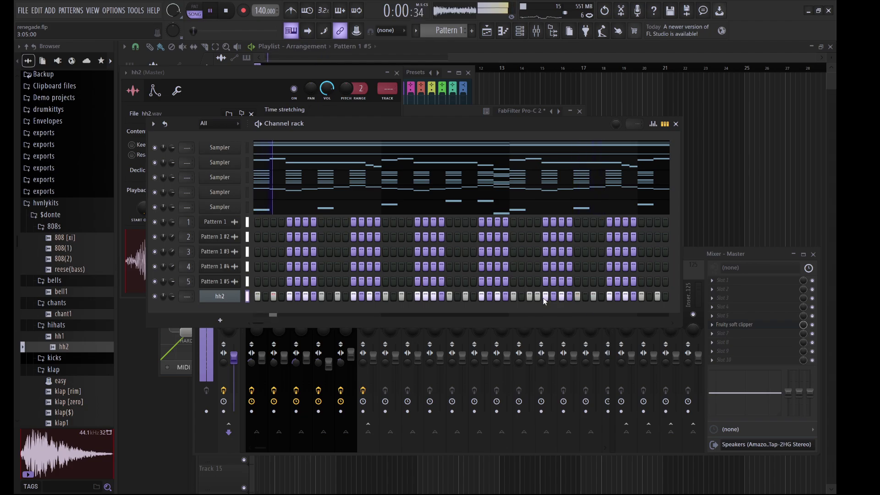
click(347, 299)
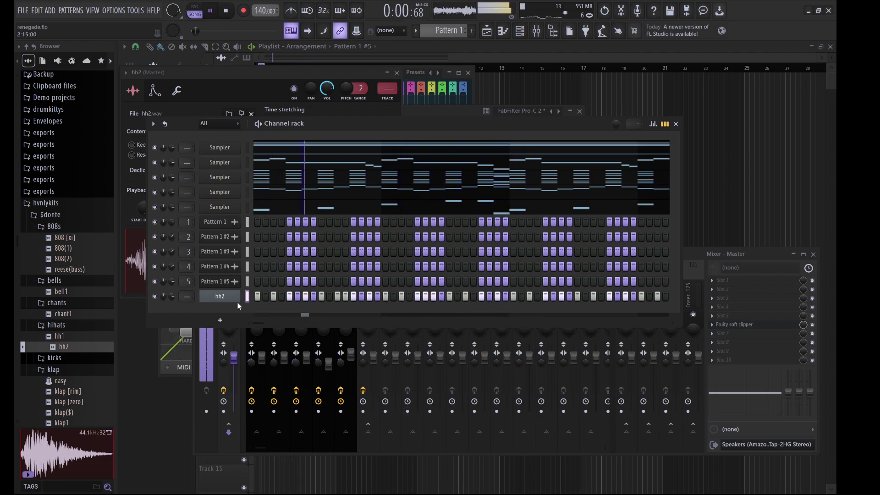
Step: In hh2's piano roll, chop the B4 note at the end of bar 2 into a fast roll and ramp its velocity downward
key(F7)
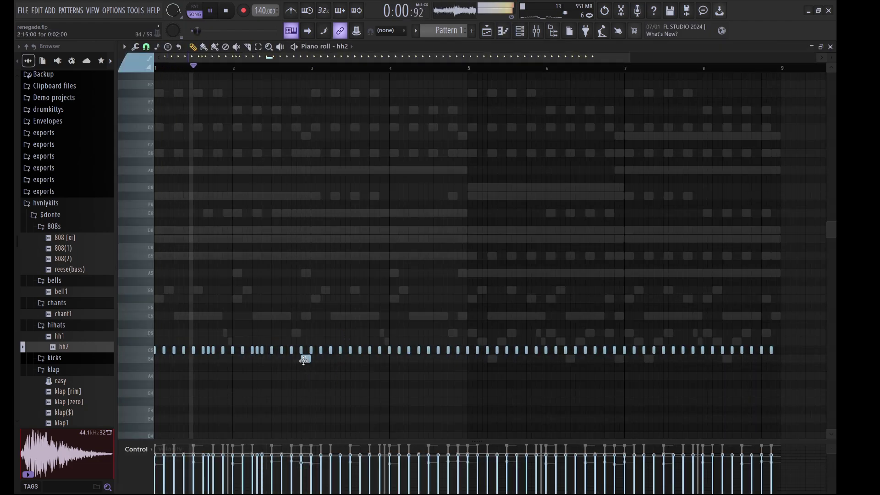
click(306, 358)
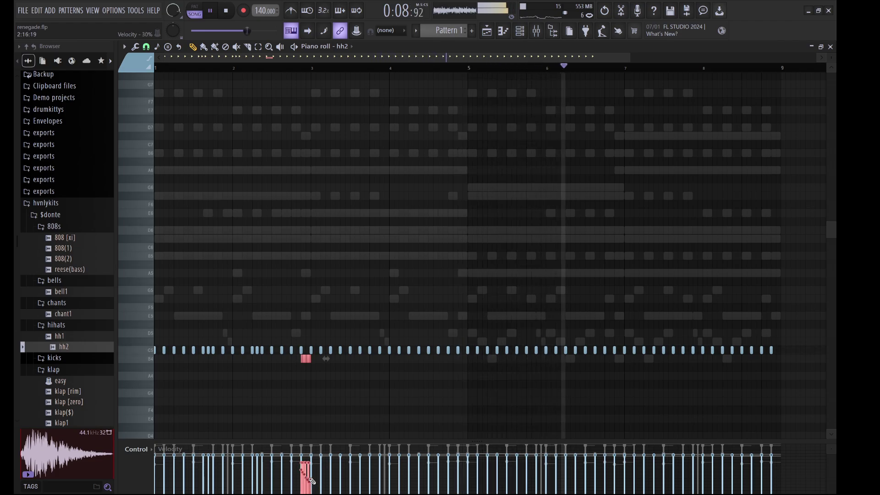
drag(309, 478, 301, 467)
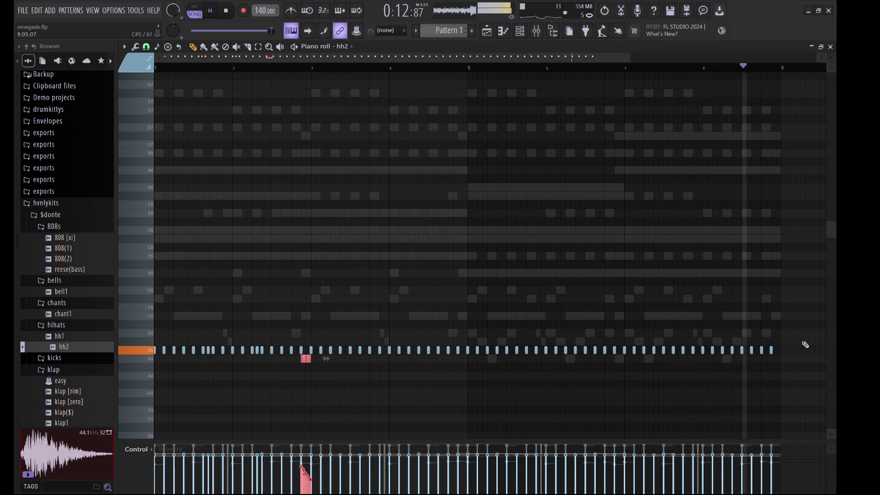
Step: Delete the hi-hat notes after bar 2 and duplicate the two-bar pattern into bars 3 and 4
drag(790, 353, 309, 306)
key(Delete)
key(ctrl+b)
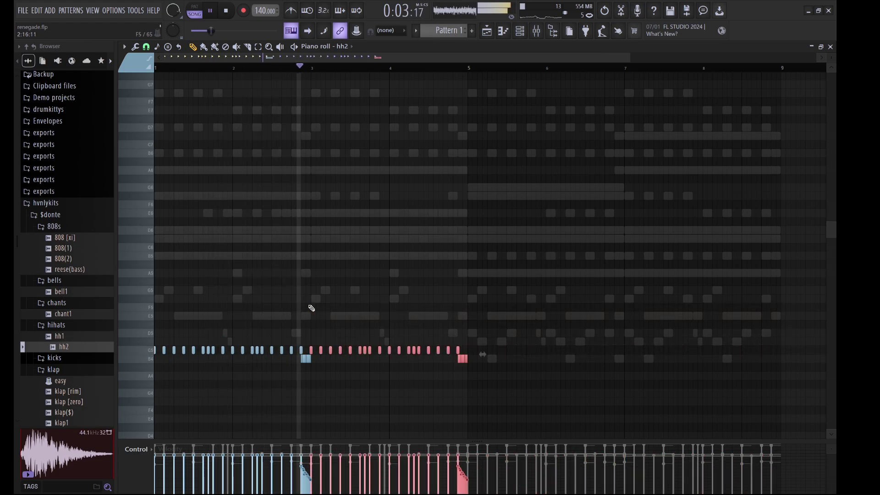
Step: Transpose the hi-hat roll at the end of bar 4 up by three semitones
drag(483, 358, 428, 363)
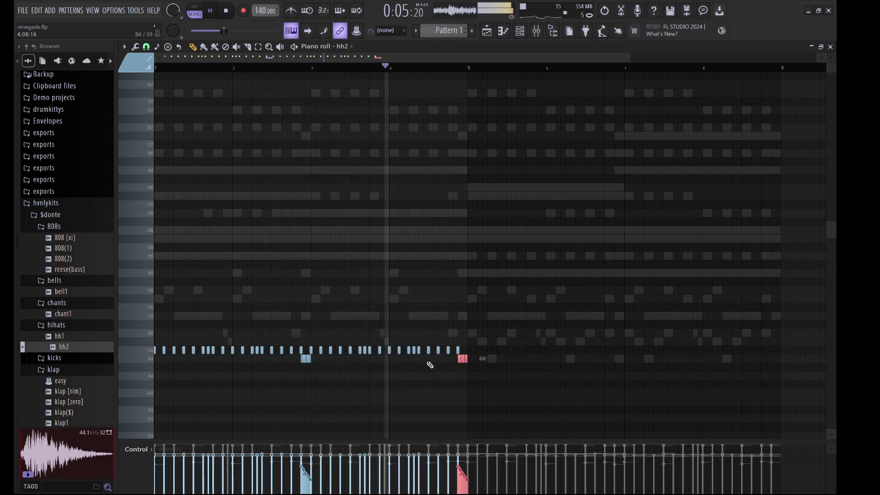
key(shift+Up)
key(shift+Up)
key(shift+Up)
ctrl+click(537, 401)
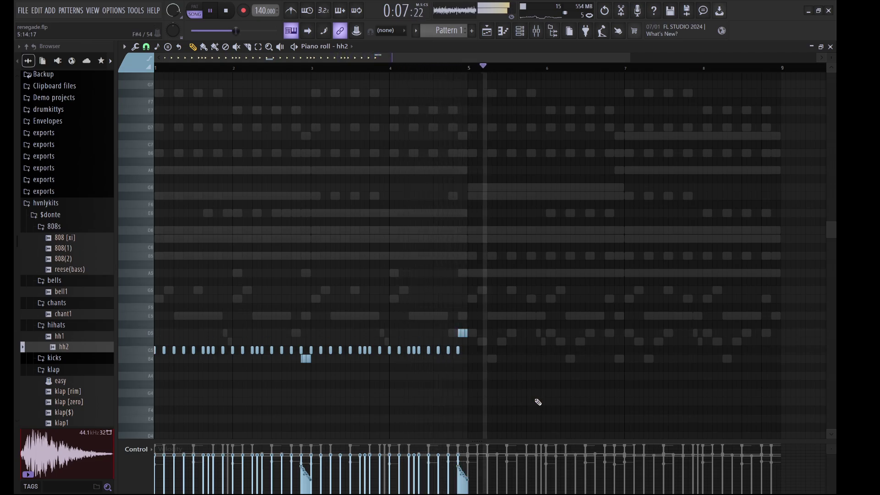
Step: Duplicate the four-bar hi-hat pattern across bars 5 to 8
key(ctrl+b)
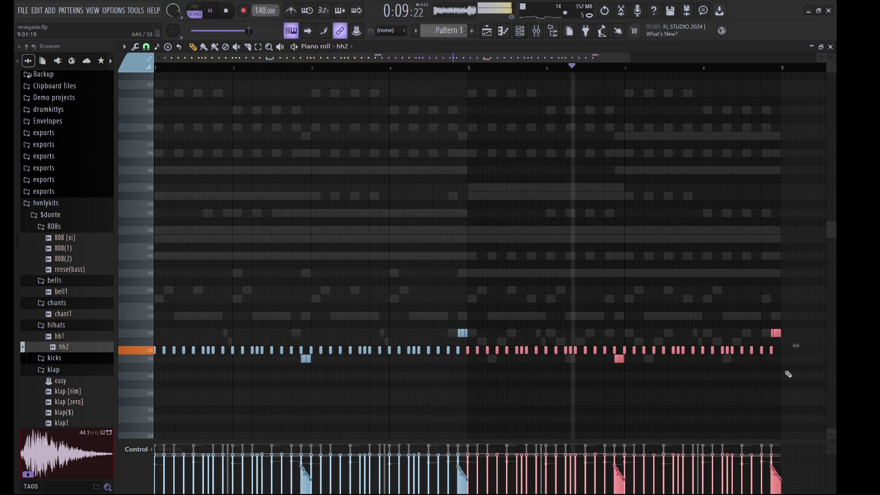
drag(784, 348, 135, 350)
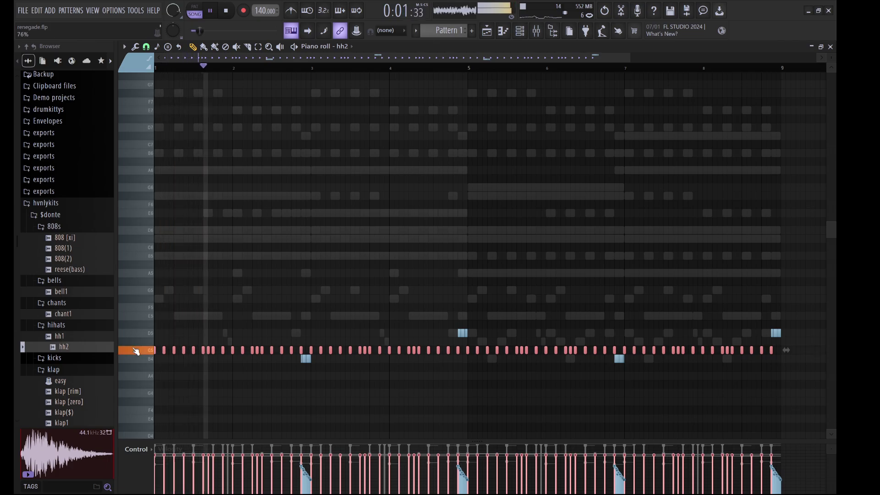
key(ctrl+d)
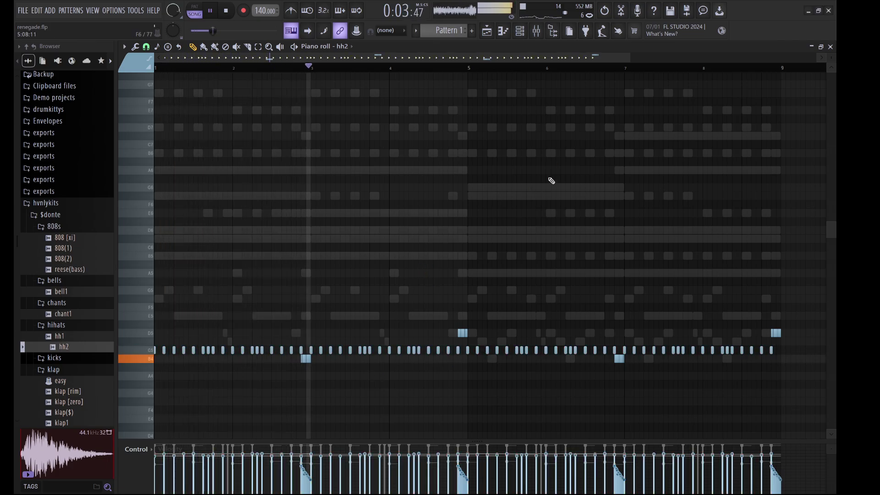
Step: Load the klap [rim] sample as a new channel below hh2 in the Channel rack
click(521, 31)
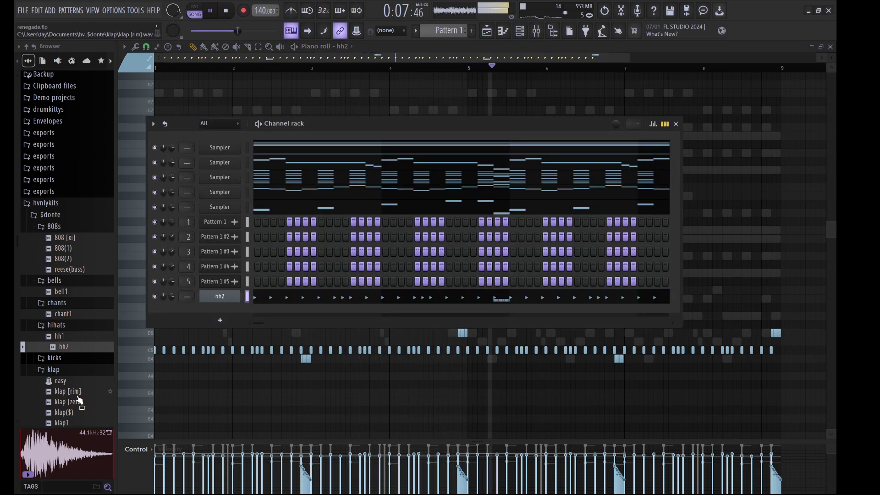
drag(77, 398, 229, 321)
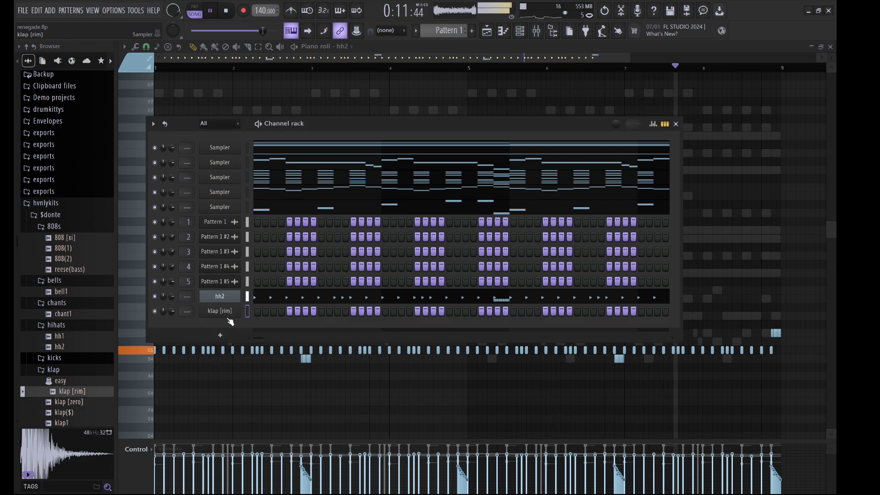
click(220, 312)
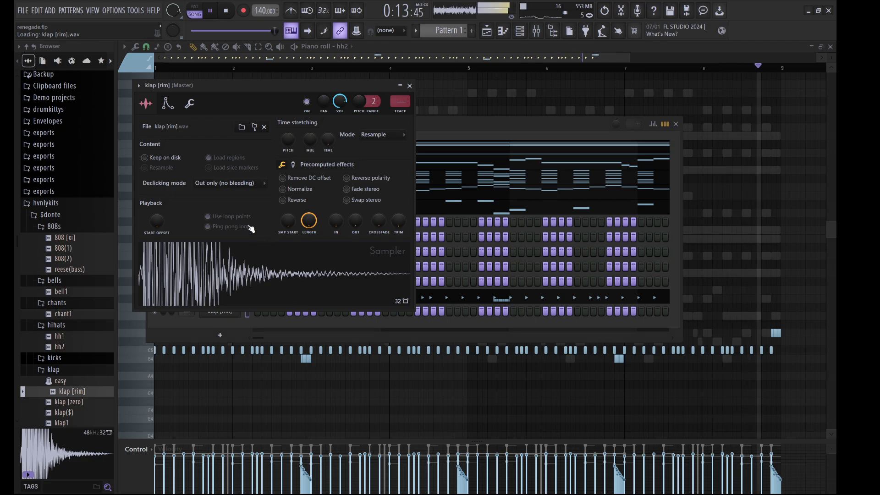
Step: Enter klap [rim] hits on step 9 of bars 1 to 4, plus an extra hit on step 3 of bar 4
click(321, 314)
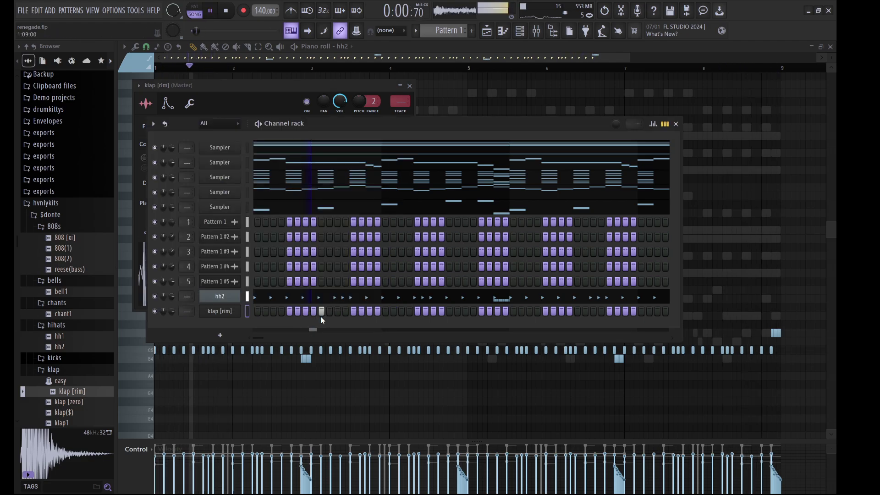
click(451, 315)
click(578, 311)
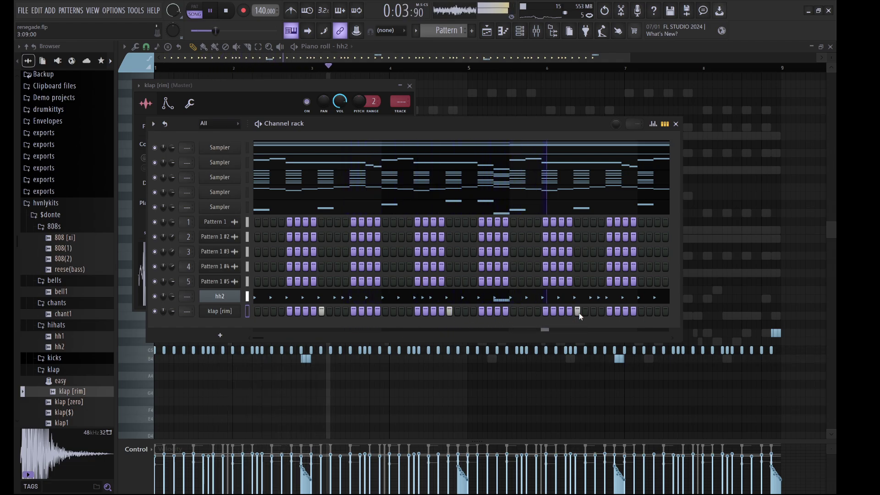
click(657, 311)
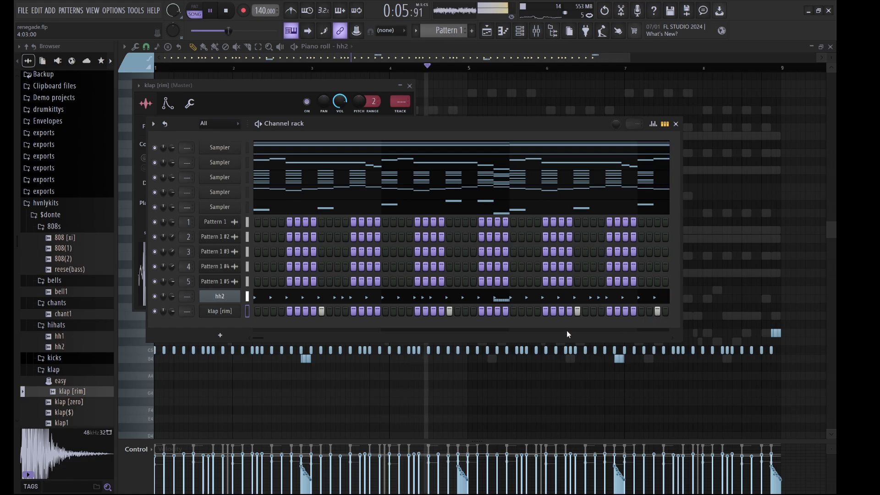
click(247, 311)
key(F7)
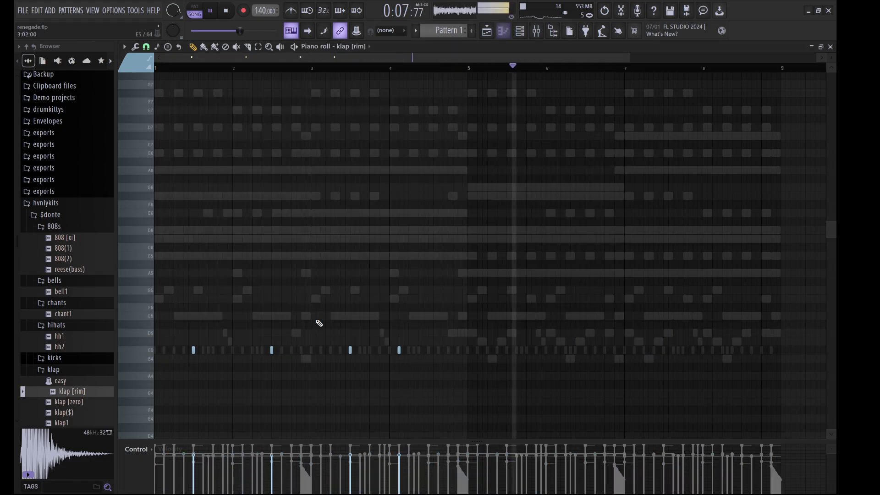
click(429, 351)
Step: Duplicate the four-bar klap [rim] pattern into bars 5 to 8, aligned to the same beats
key(ctrl+b)
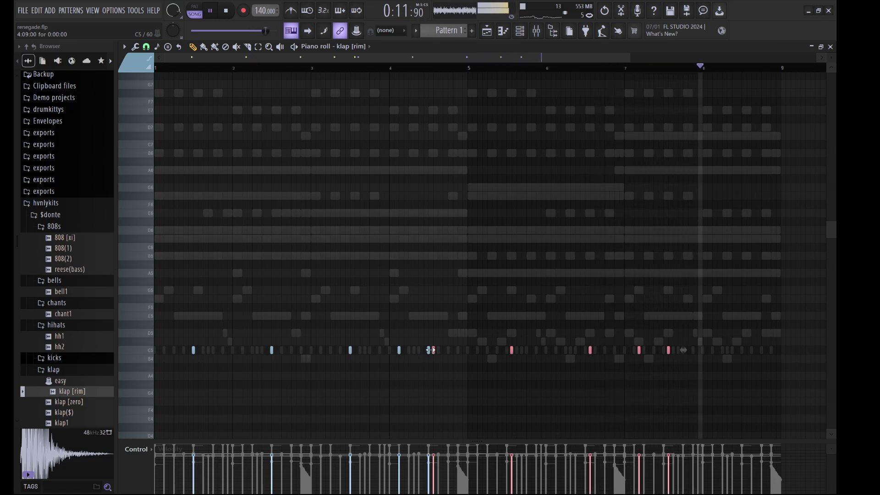
key(shift+Right)
key(shift+Right)
key(shift+Right)
key(shift+Right)
key(shift+Right)
key(shift+Right)
key(shift+Right)
key(shift+Right)
key(shift+Right)
key(shift+Right)
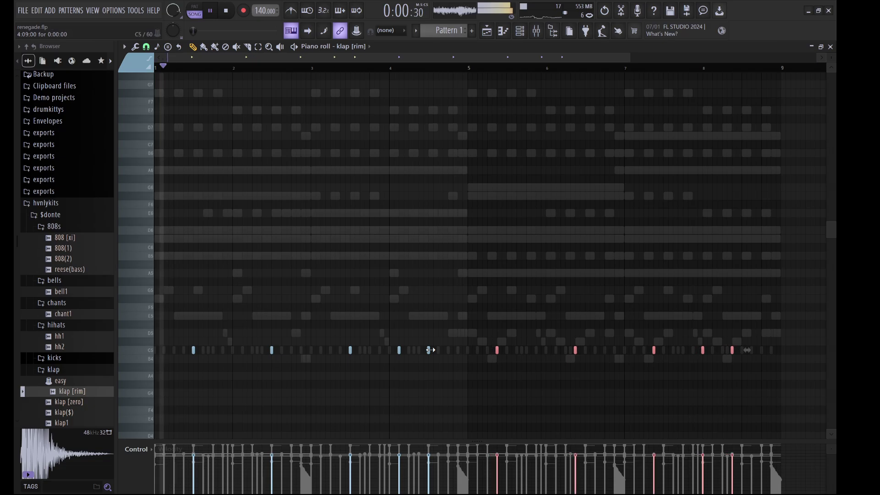
key(shift+Right)
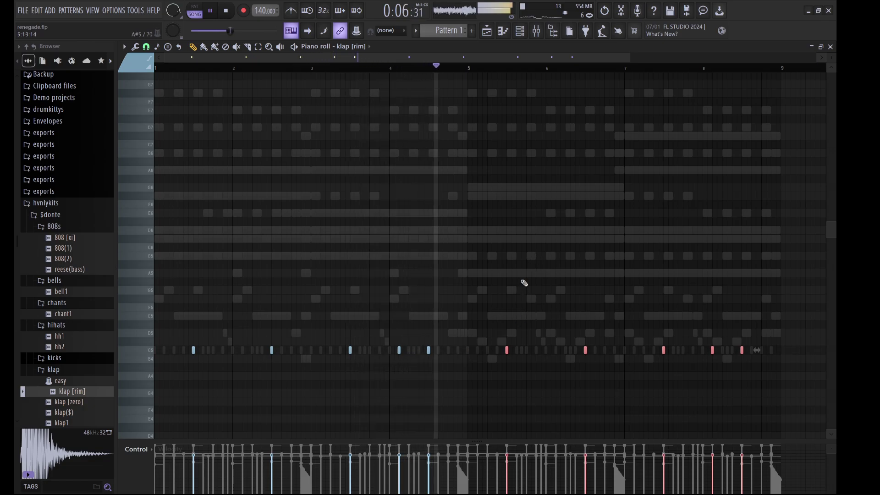
key(ctrl+d)
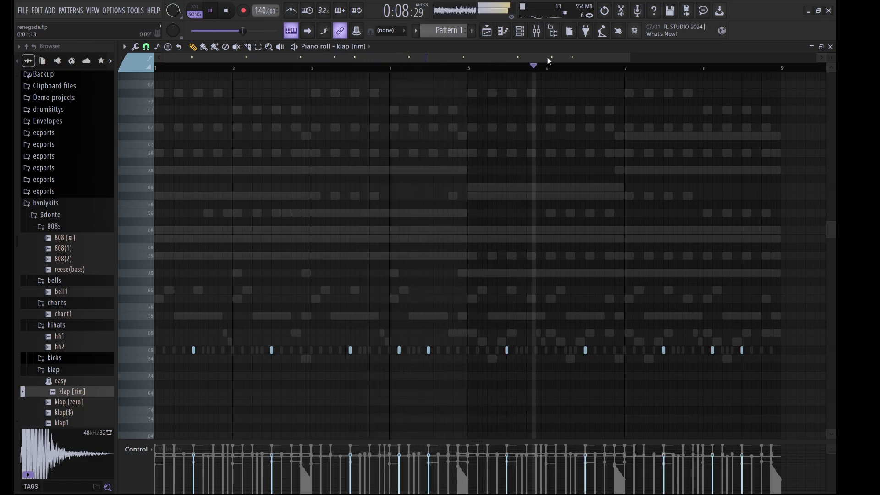
Step: Load the snare [krunch] sample as a new channel below klap [rim] in the Channel rack
click(523, 34)
click(520, 31)
scroll(79, 312, down, 10)
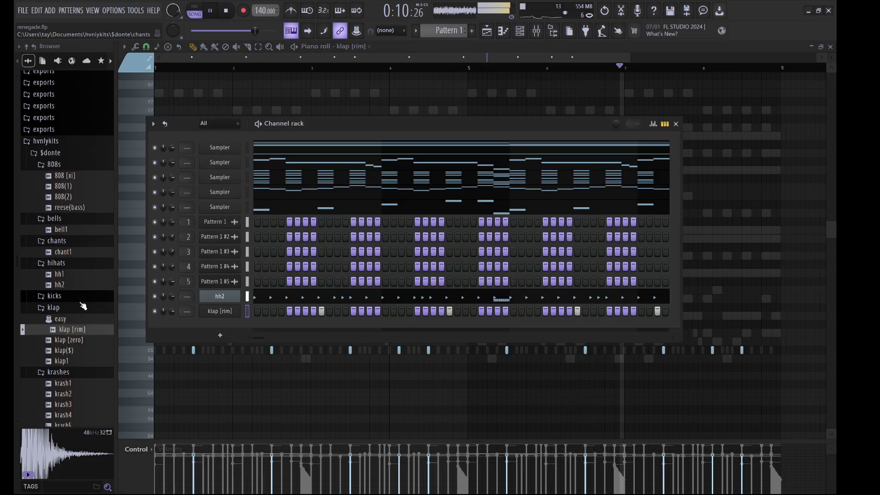
click(84, 281)
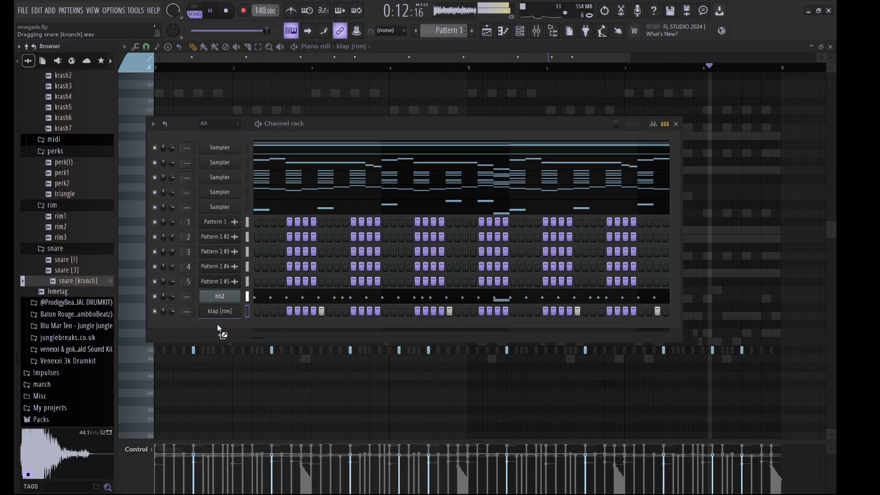
Step: Enter snare [krunch] hits on steps 3, 11, 13 and 15 of bar 1 and steps 5, 6 and 7 of bar 2
drag(266, 326, 272, 327)
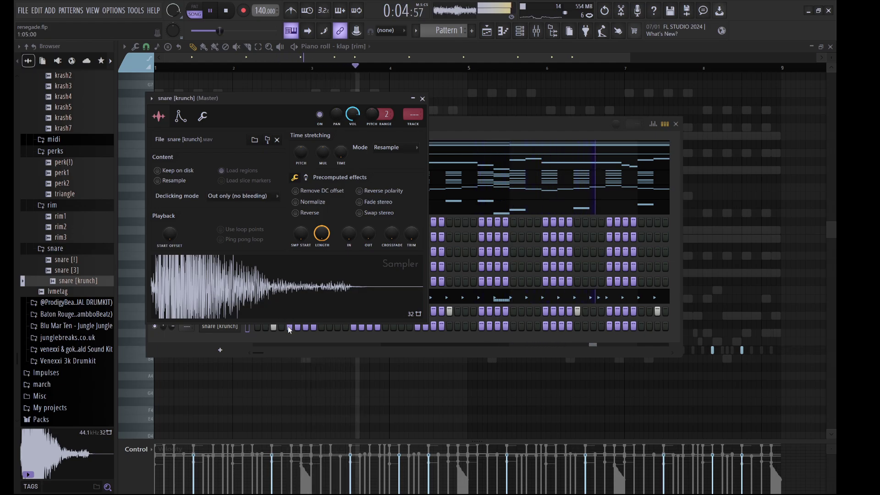
click(422, 100)
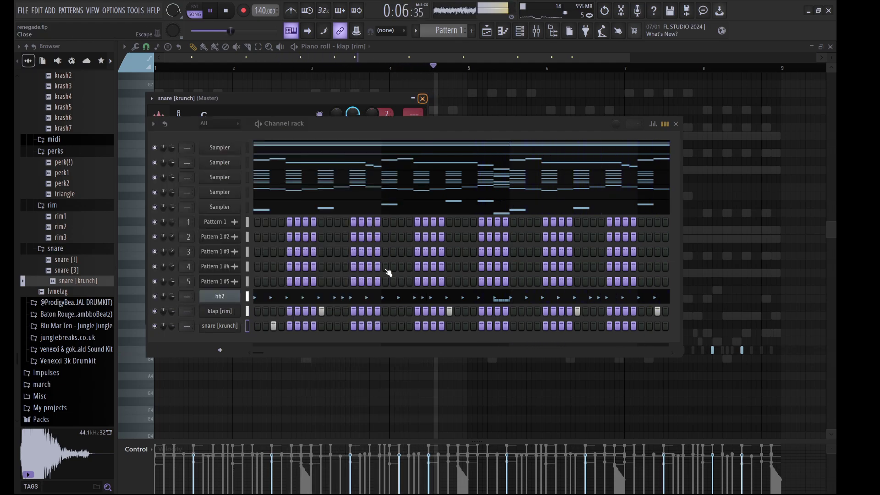
click(338, 326)
click(353, 326)
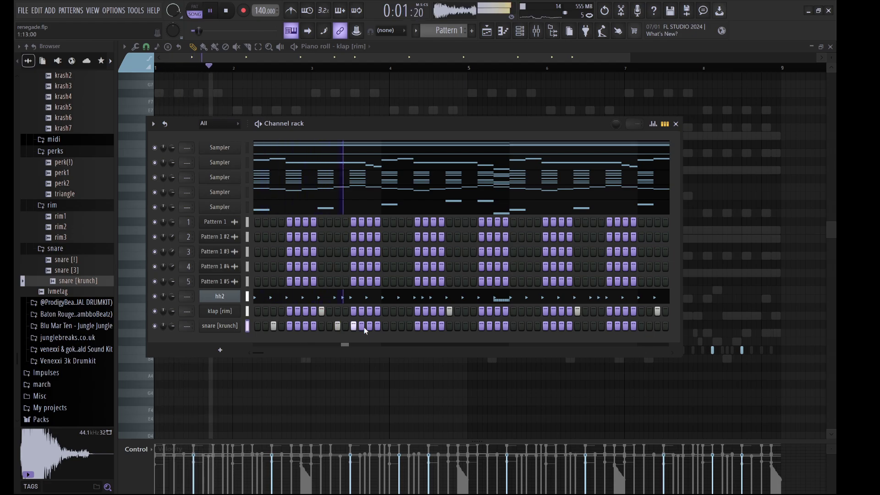
click(369, 326)
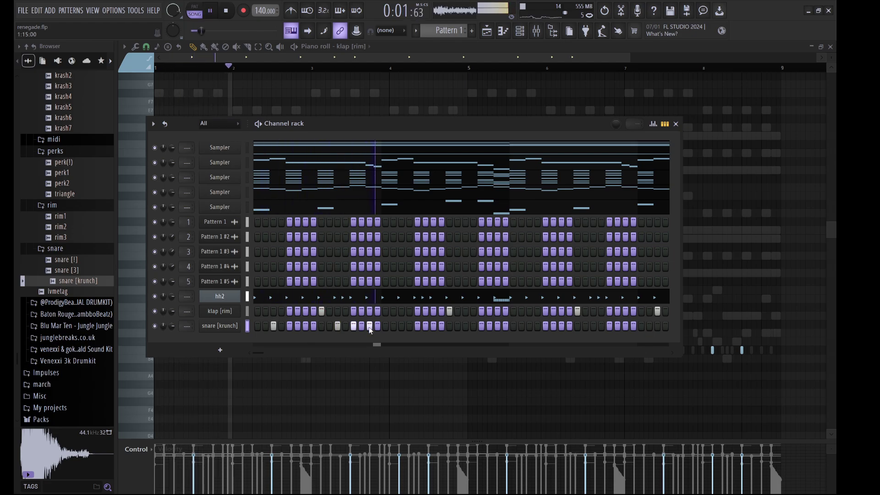
click(417, 326)
click(425, 326)
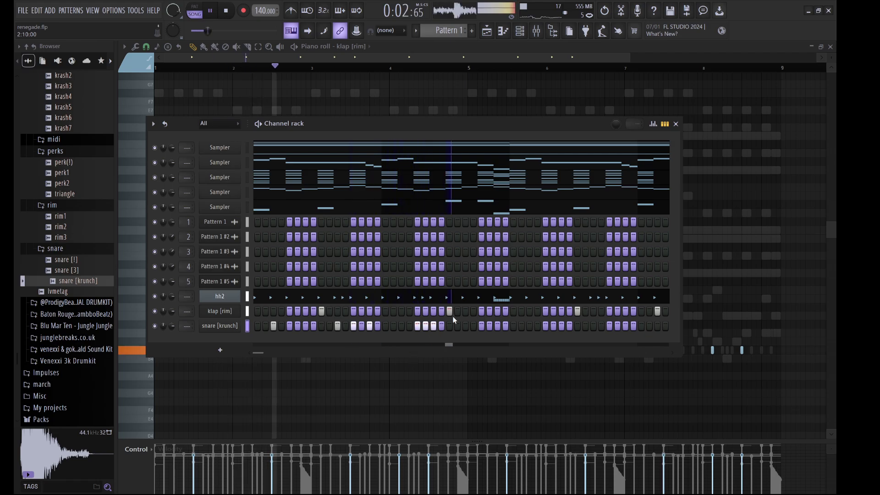
Step: Copy all the snare [krunch] notes from bars 1 and 2 to bars 5 and 6 in the Piano roll
click(223, 327)
click(247, 326)
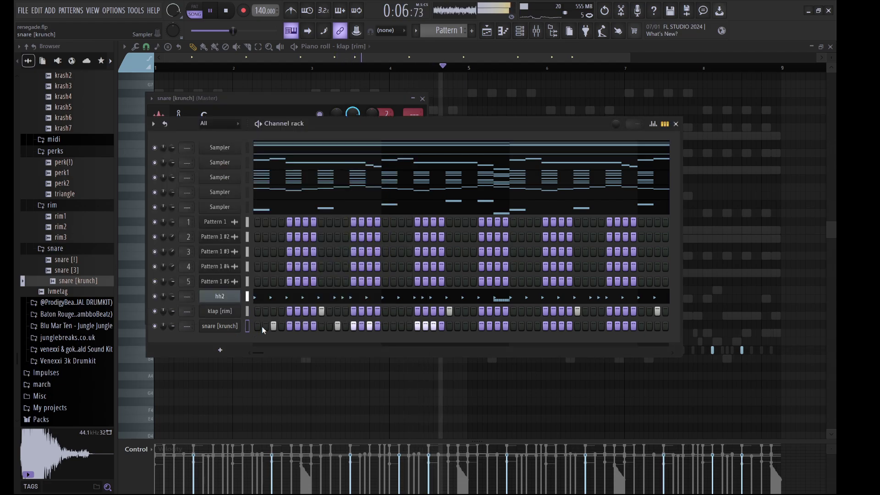
key(F7)
drag(326, 388, 92, 252)
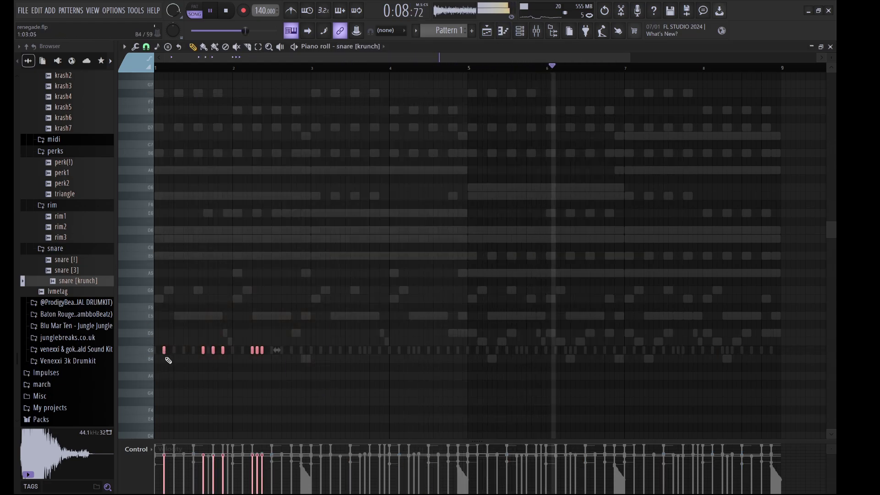
mouse_move(162, 350)
mouse_down()
mouse_move(495, 405)
mouse_move(479, 389)
mouse_up()
key(ctrl+d)
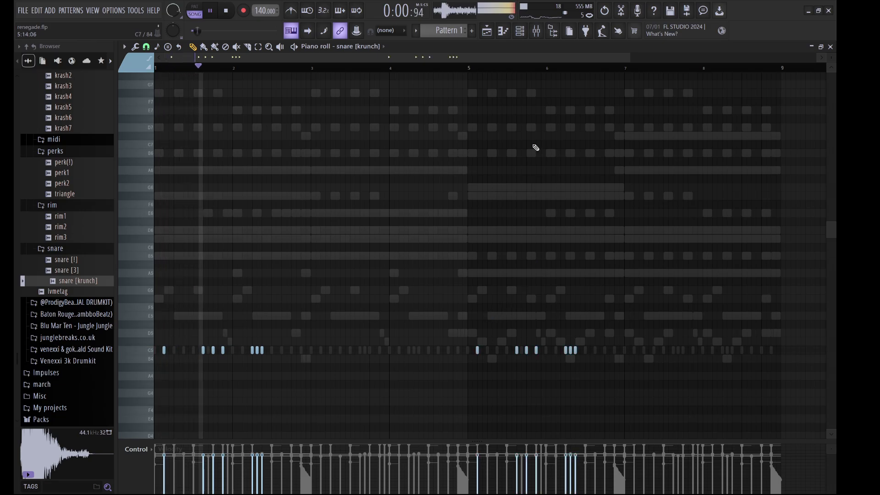
Step: Load the perk2 sample as a new channel below snare [krunch] and enter hits on steps 5 and 7 of bar 1
key(F6)
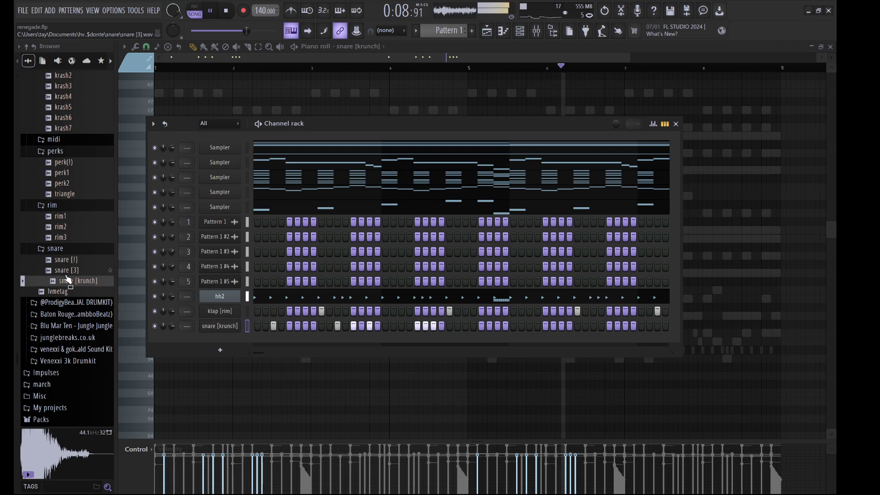
click(59, 184)
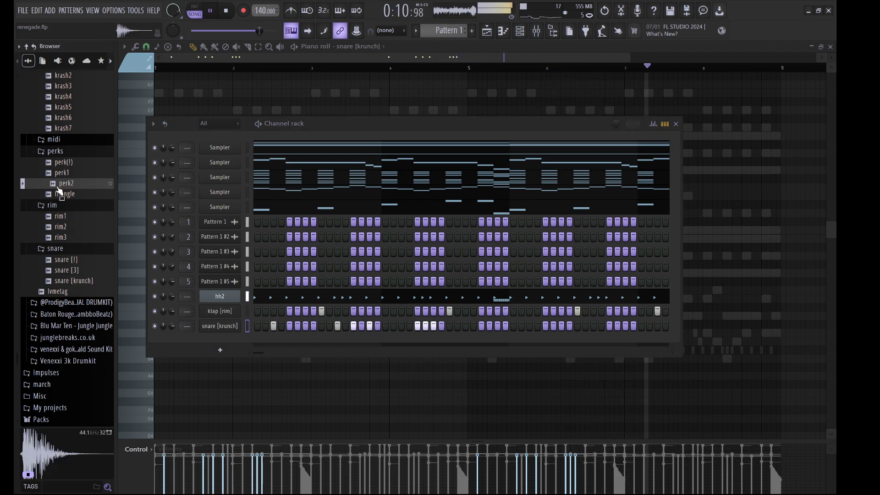
drag(114, 229, 239, 339)
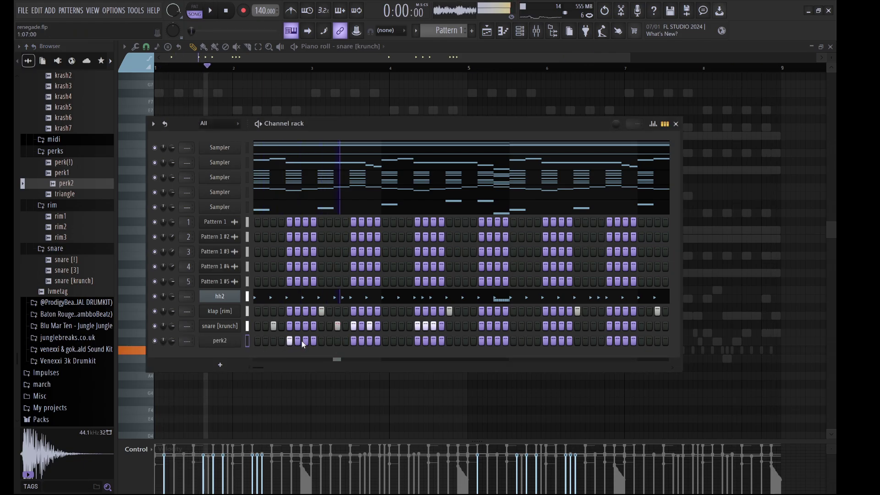
key(space)
Step: Replace the perk2 channel's sample with the triangle sample from the perks folder
click(226, 344)
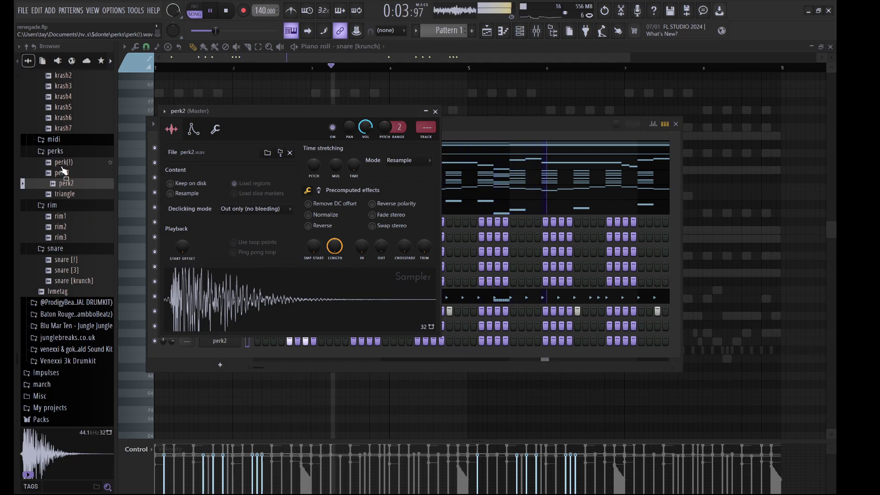
drag(67, 196, 221, 344)
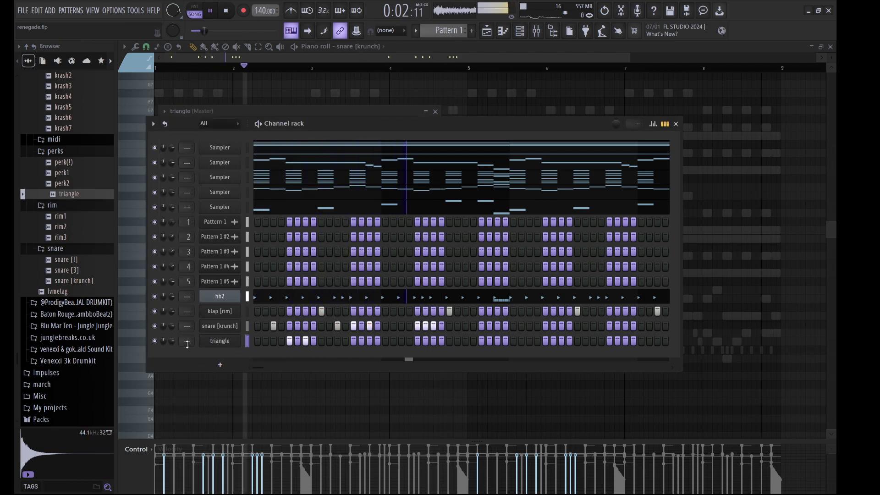
click(231, 345)
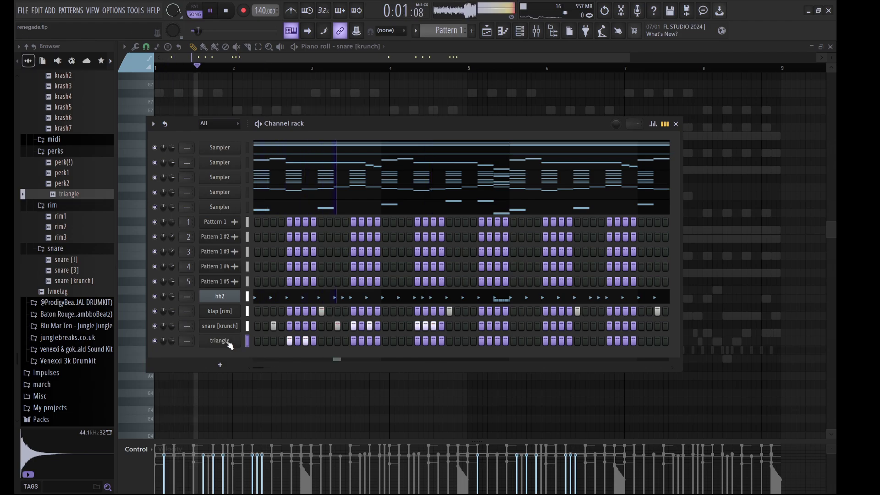
click(230, 345)
click(487, 124)
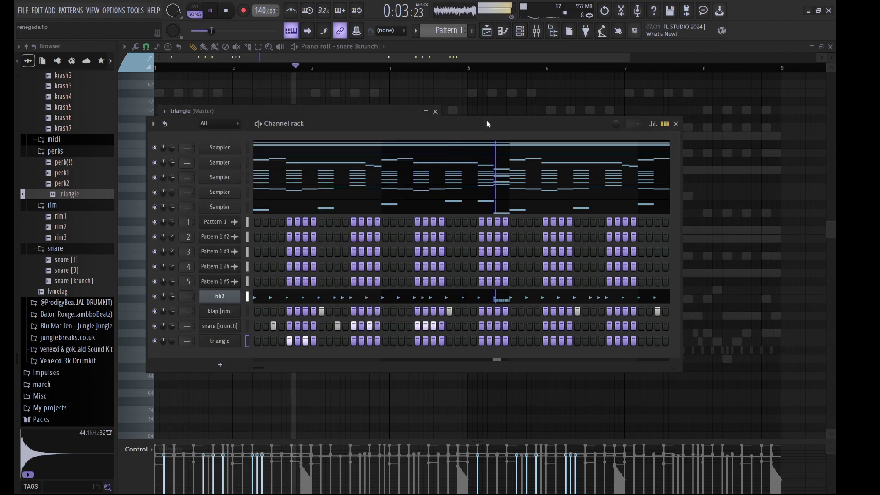
Step: Add triangle hits on steps 1 and 11 of bar 2
click(387, 341)
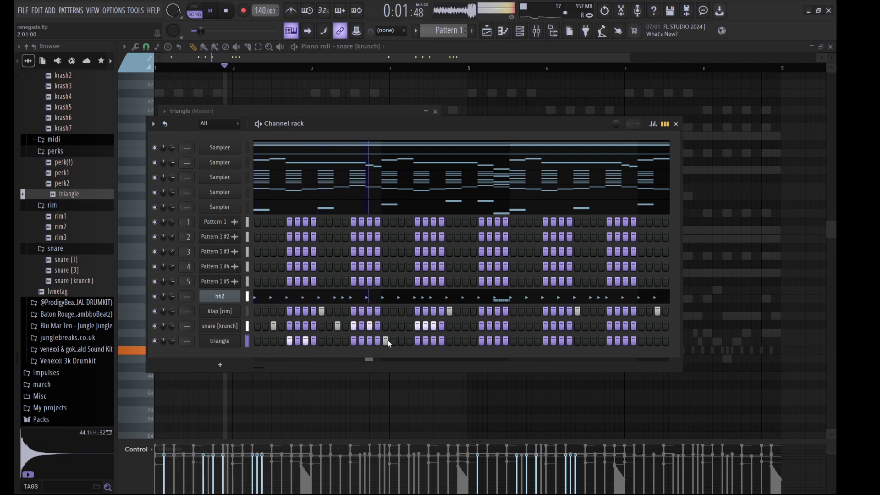
key(space)
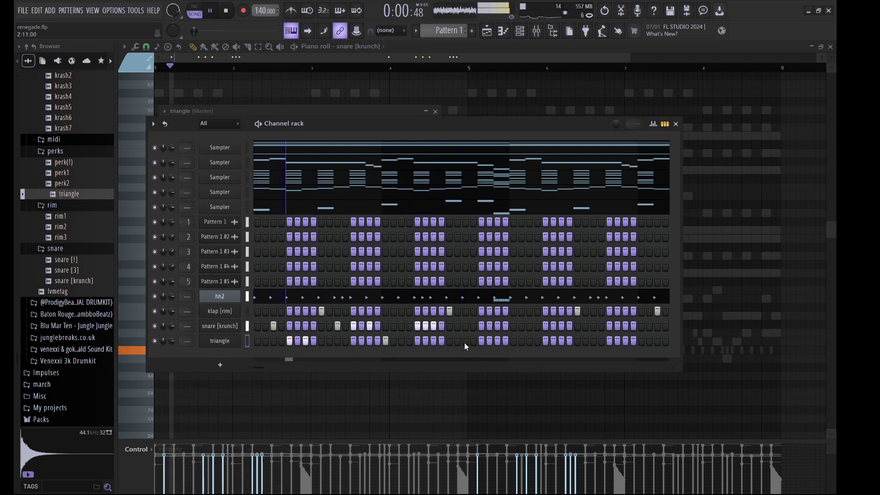
click(466, 341)
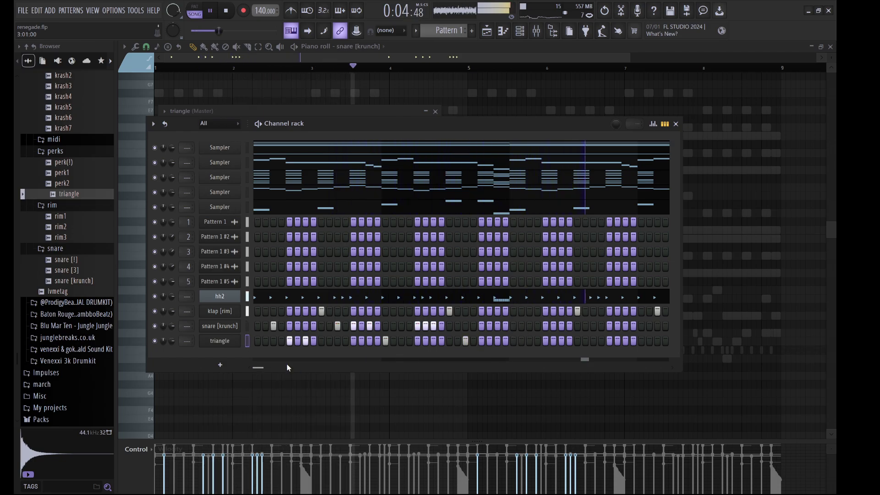
Step: Copy all the triangle notes from bars 1 and 2 to bars 5 and 6 in the Piano roll
click(248, 341)
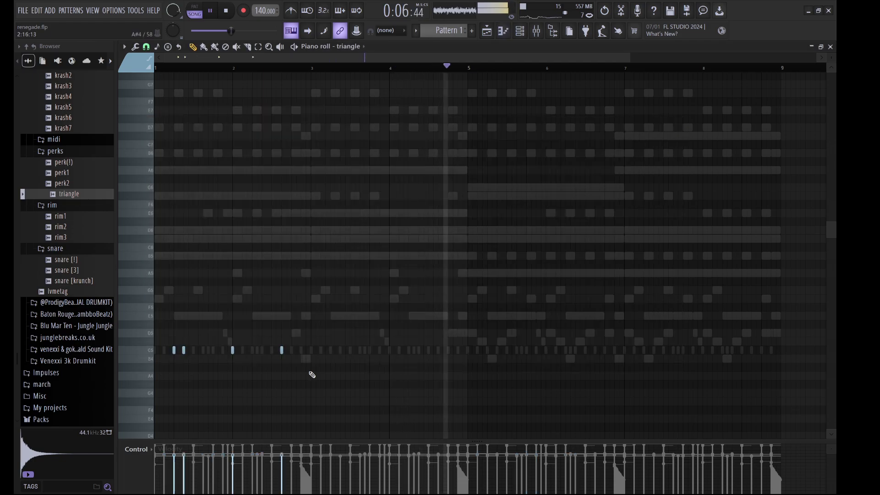
mouse_move(173, 352)
shift+mouse_down()
mouse_move(401, 395)
mouse_move(444, 412)
mouse_move(487, 410)
shift+mouse_up()
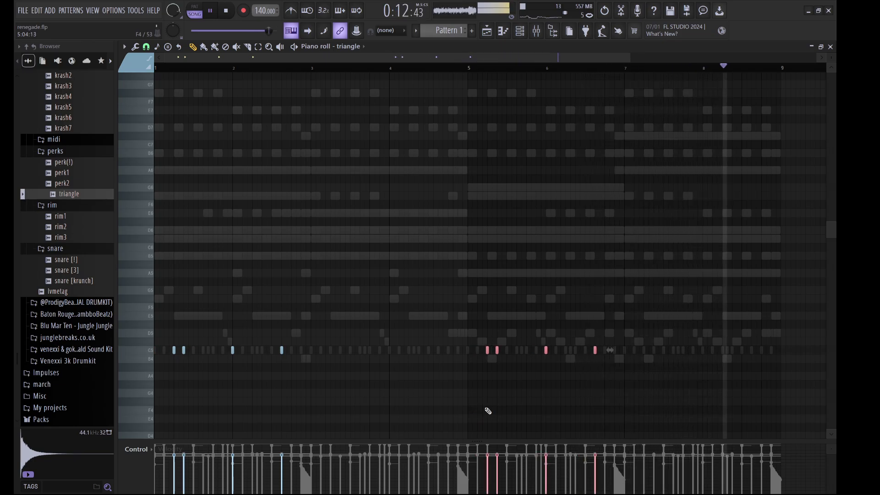
key(ctrl+d)
Step: Try transposing all the triangle notes down by one semitone
click(520, 31)
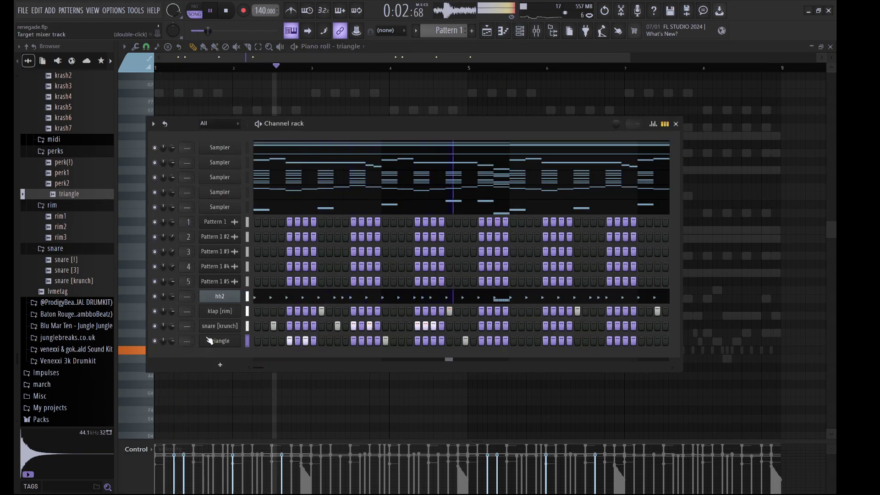
key(F6)
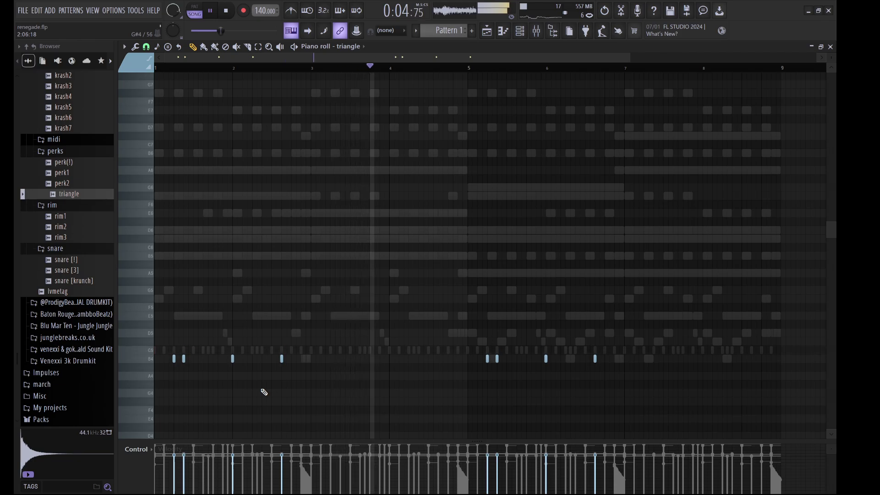
click(525, 30)
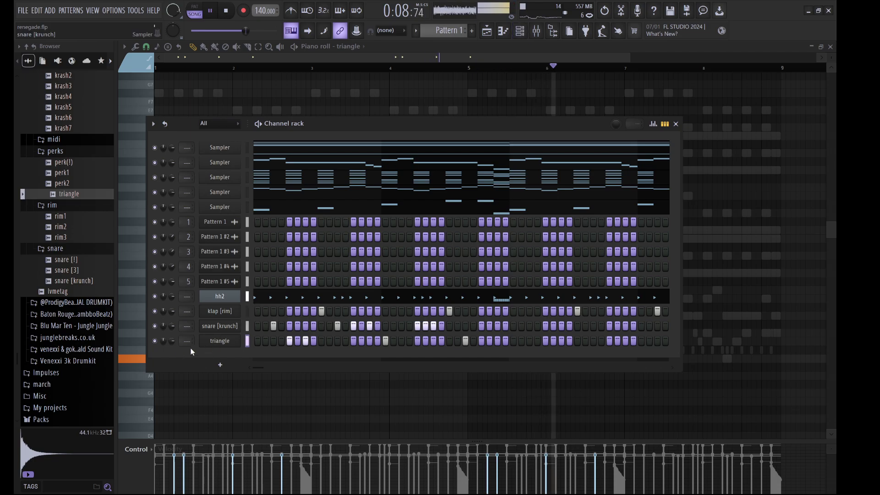
key(F6)
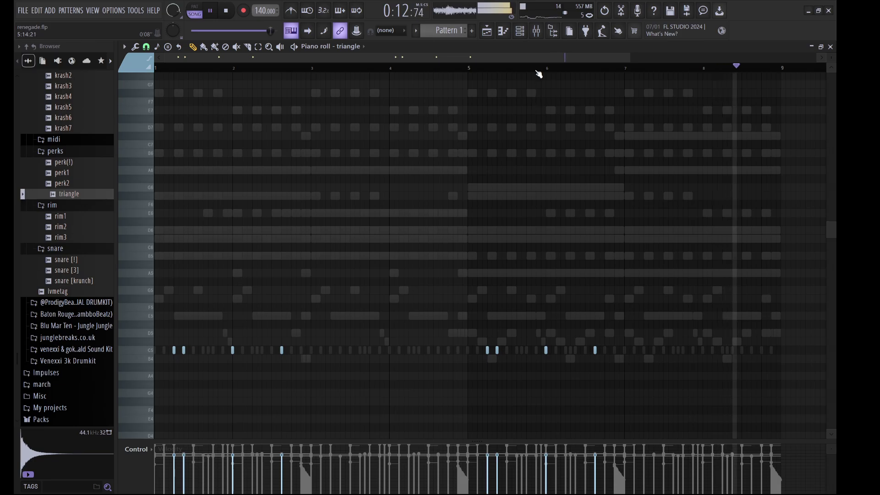
Step: Raise the triangle channel's volume and add the krash5 sample from the krashes folder as a new channel
click(520, 31)
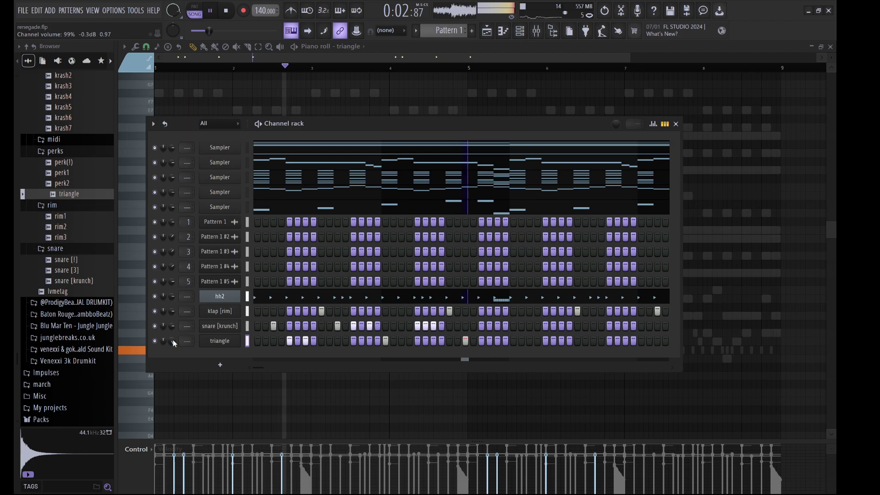
drag(172, 340, 173, 332)
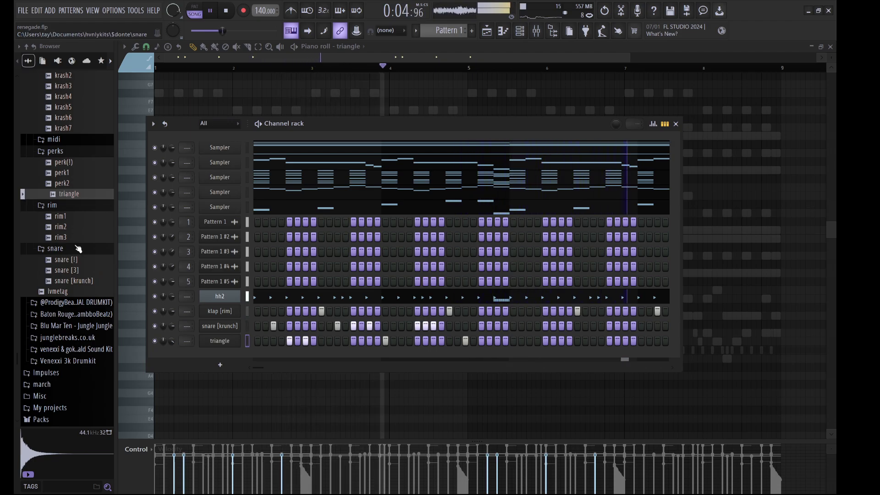
scroll(78, 249, up, 6)
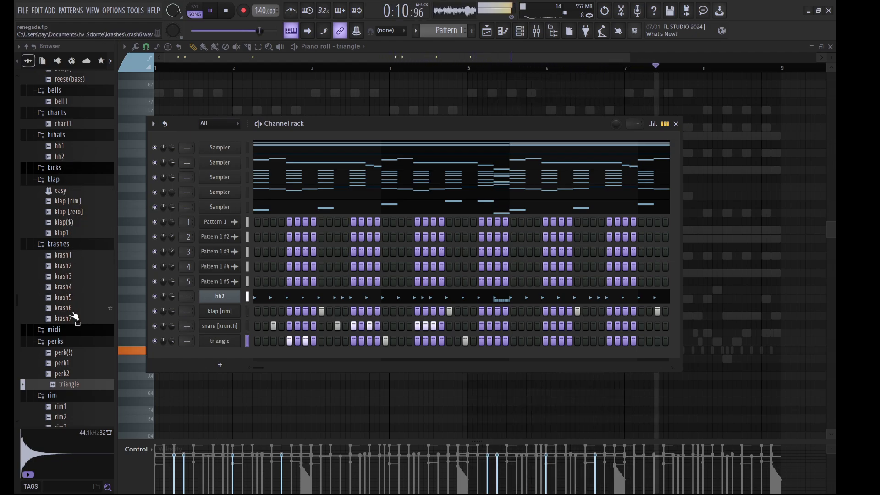
drag(69, 298, 215, 359)
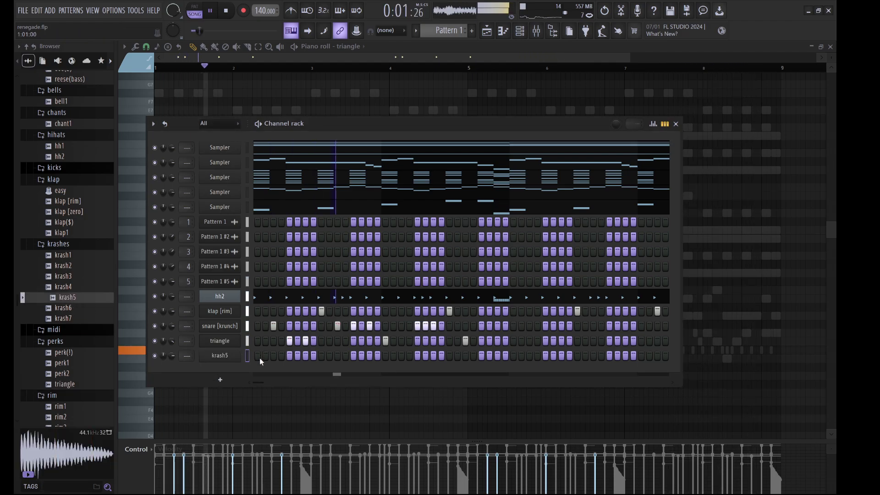
Step: Place krash5 hits on bar 1 step 1, bar 2 steps 5 and 13, bar 3 steps 1, 3 and 5, and bar 4 step 1
click(218, 359)
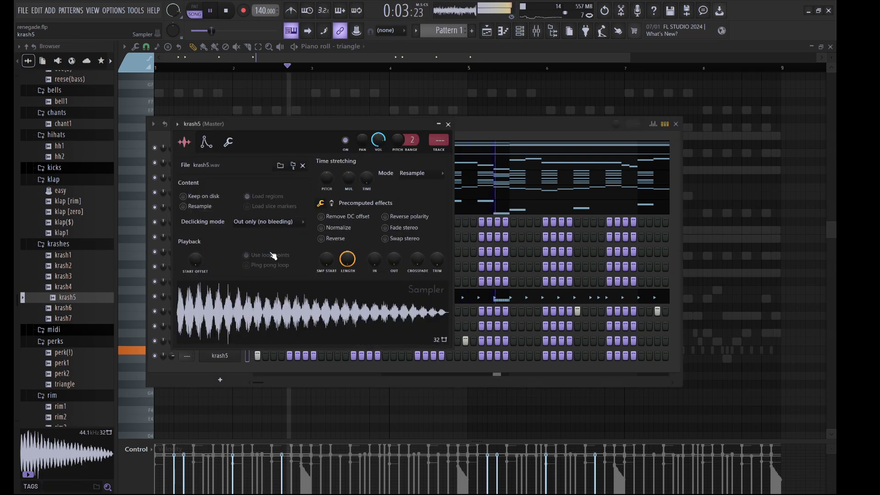
click(483, 129)
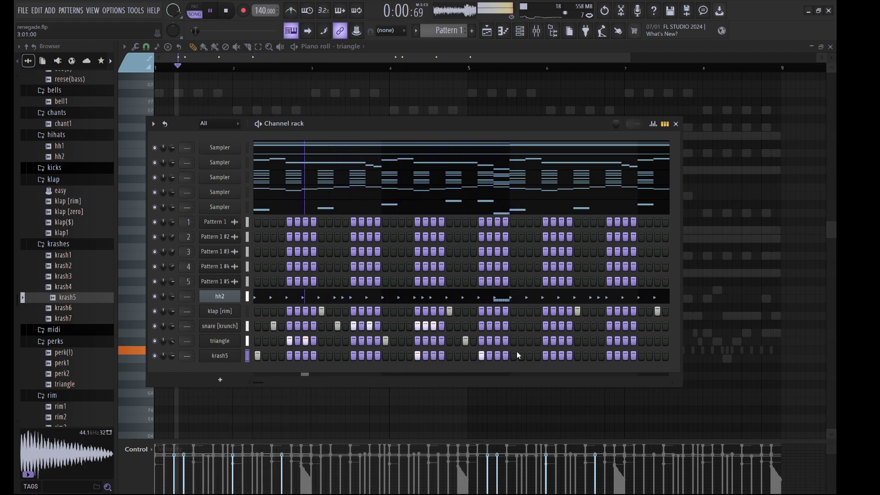
click(529, 355)
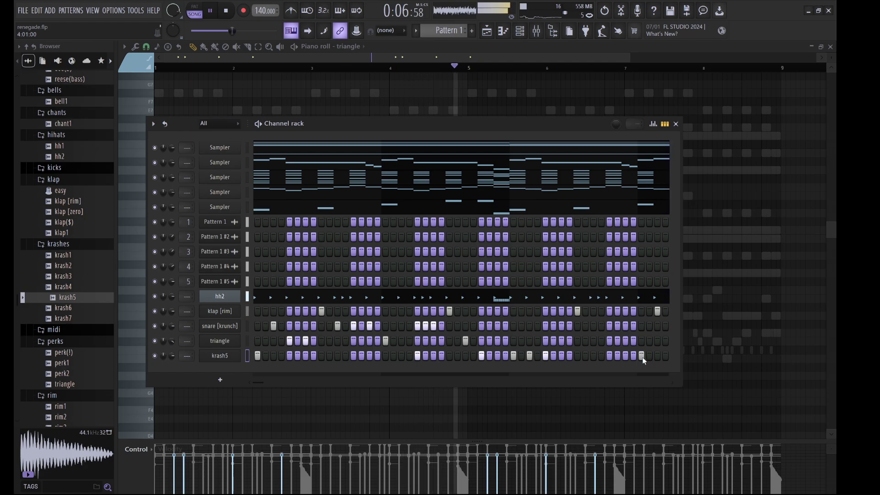
Step: Duplicate the krash5 notes in the Piano roll, shift the copies to start at bar 5 and transpose them down one semitone
key(F7)
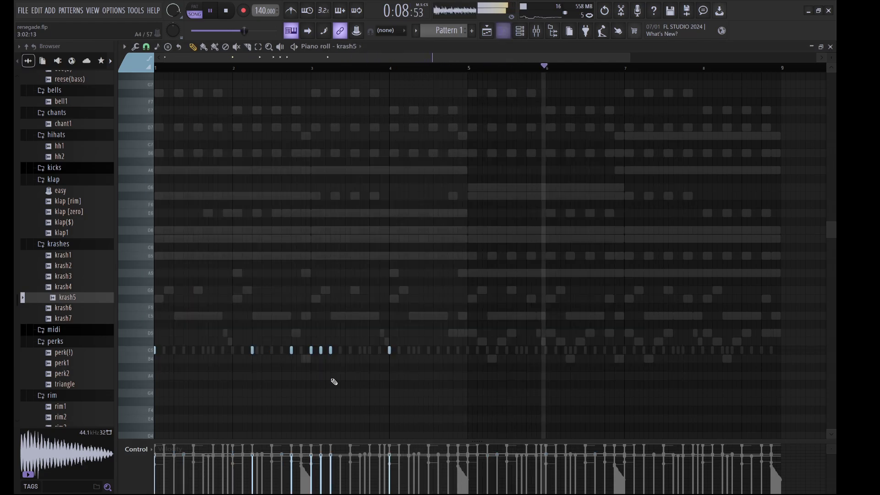
key(ctrl+b)
key(shift+Right)
key(shift+Right)
key(shift+Right)
key(shift+Right)
key(shift+Right)
key(shift+Right)
key(shift+Right)
key(shift+Right)
key(shift+Right)
key(shift+Right)
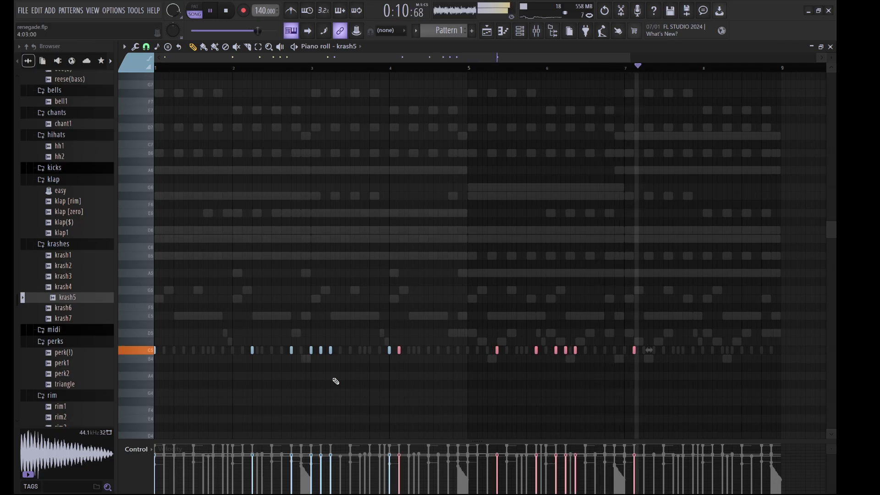
key(shift+Right)
key(shift+Right)
key(shift+Right)
key(shift+Right)
key(shift+Right)
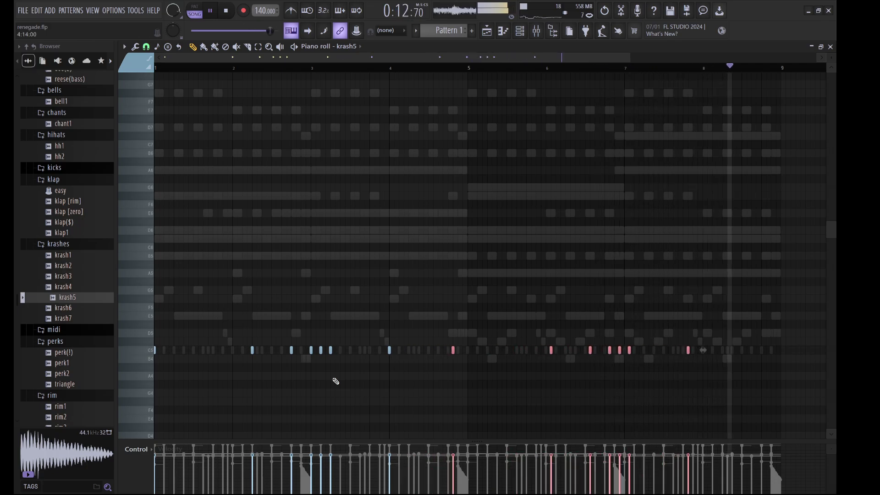
key(shift+Down)
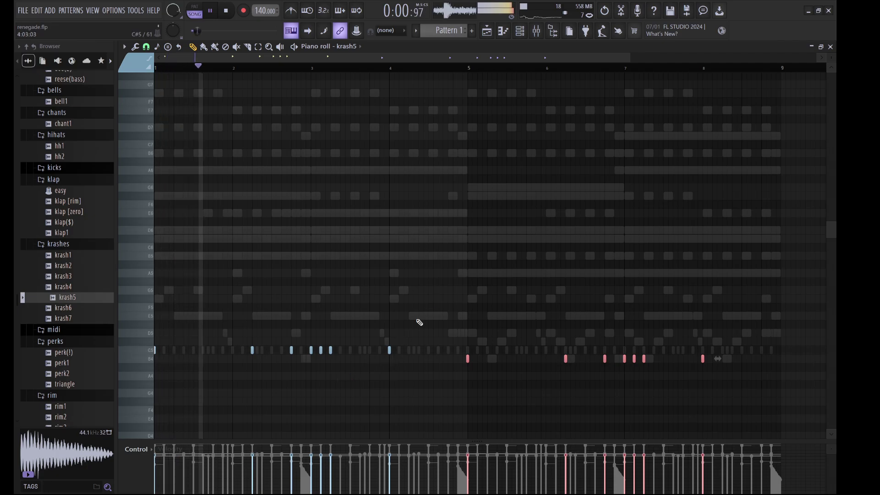
key(ctrl+d)
Step: Add the 808 [xi] sample from the 808s folder as a new channel above hh2
click(520, 32)
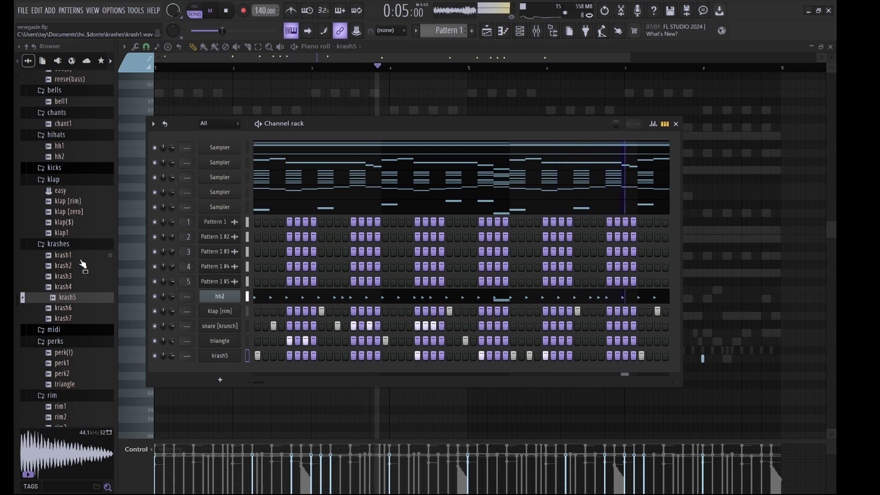
scroll(77, 204, up, 6)
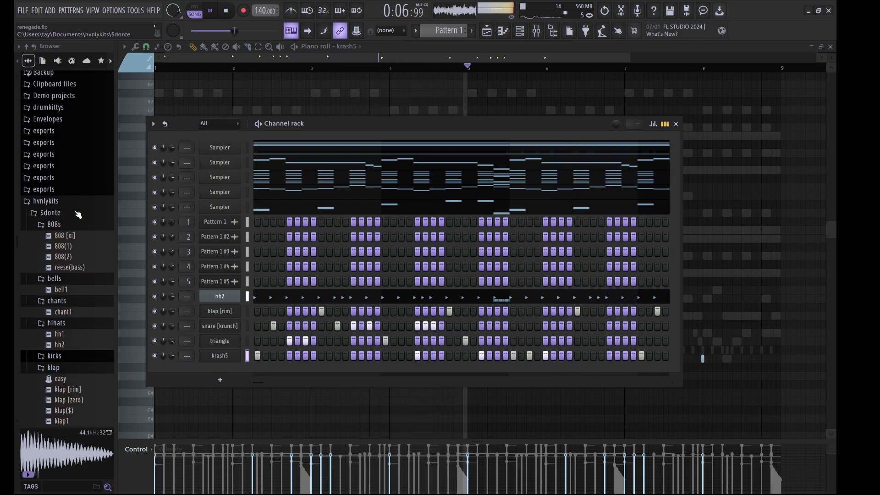
drag(68, 242, 255, 293)
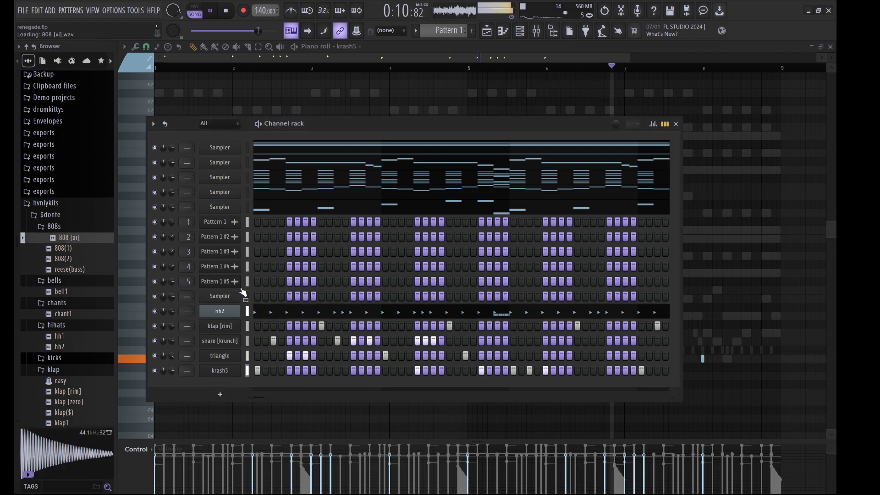
Step: Adjust the 808 [xi] channel's volume envelope with a release time of 0% and open its miscellaneous settings
click(232, 297)
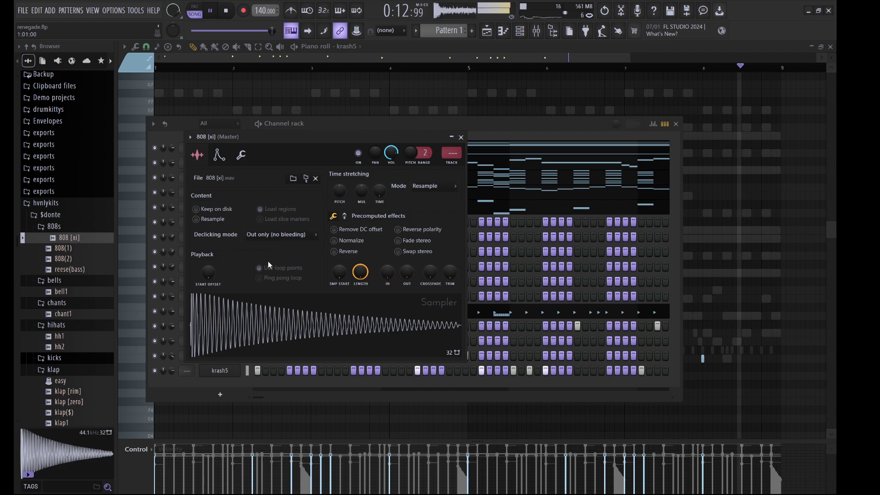
click(219, 156)
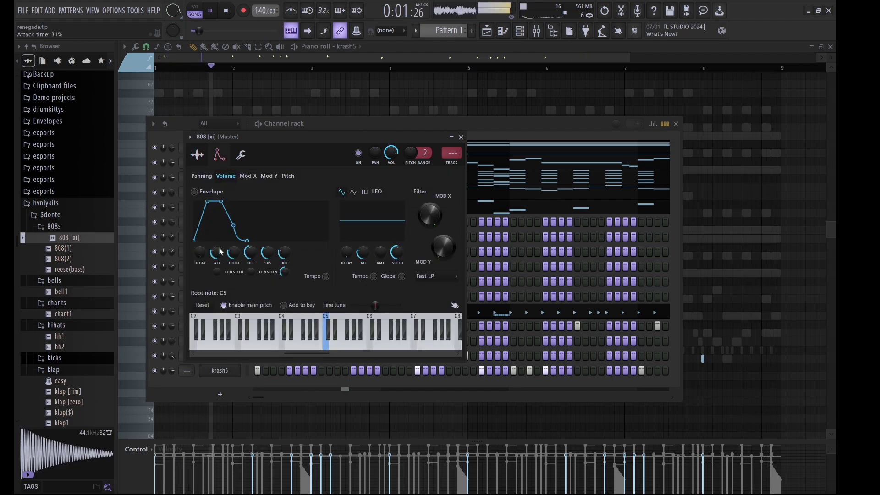
drag(218, 252, 234, 220)
drag(250, 252, 284, 279)
click(240, 156)
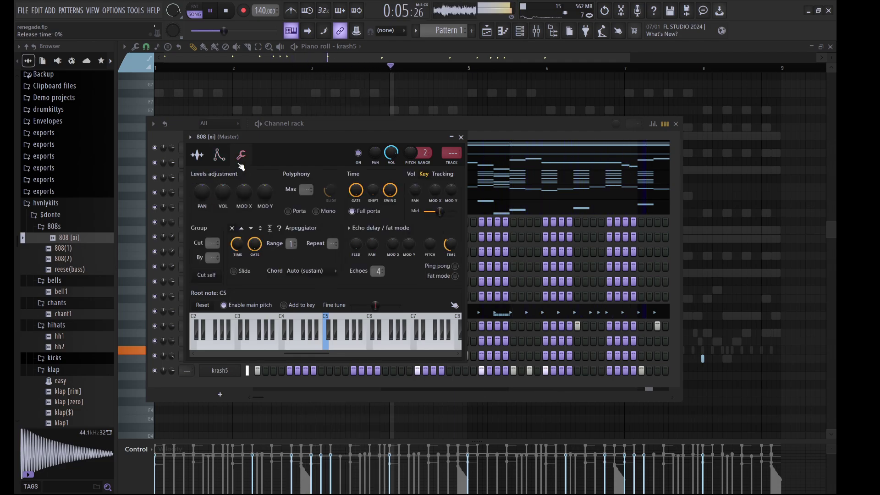
click(504, 124)
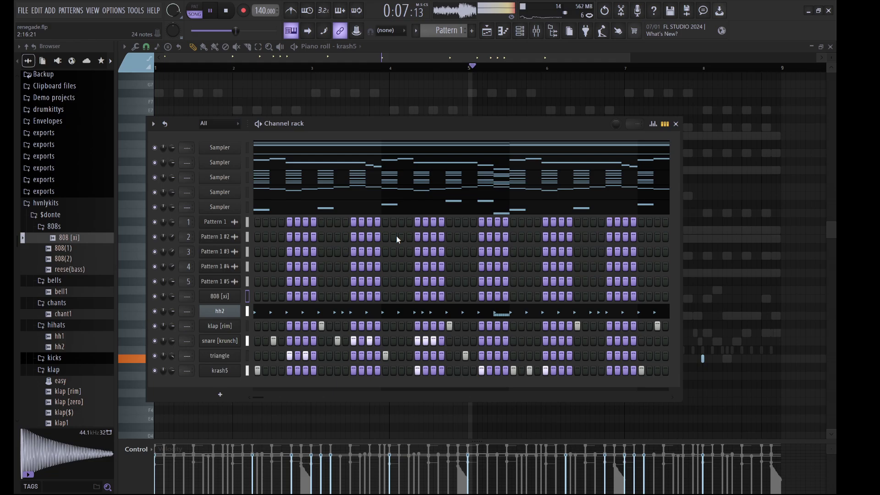
Step: Place 808 [xi] hits on steps 1, 3, 5 and 11 of bar 1, after trying steps 12 and 15
click(289, 296)
click(345, 296)
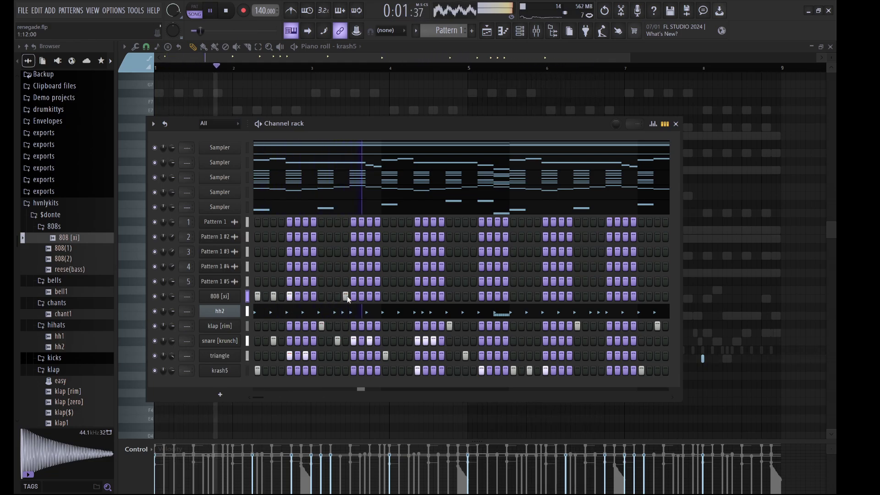
right_click(345, 296)
click(338, 297)
click(370, 296)
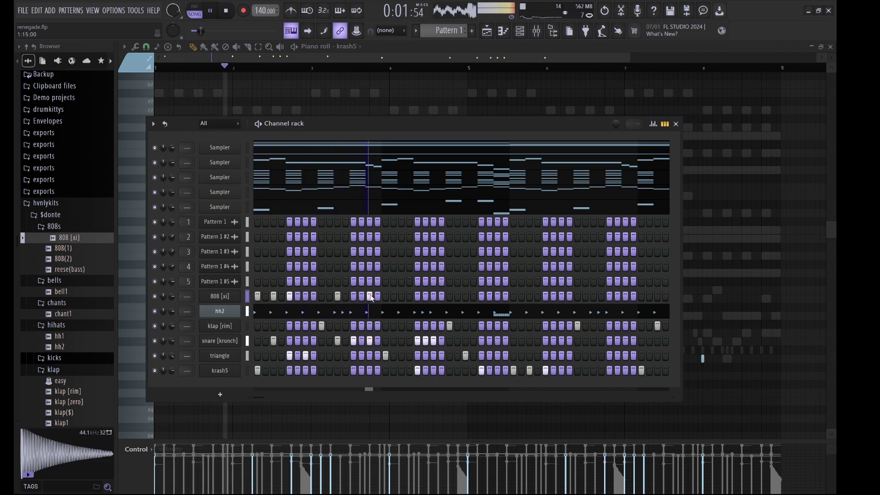
key(space)
key(space)
right_click(373, 297)
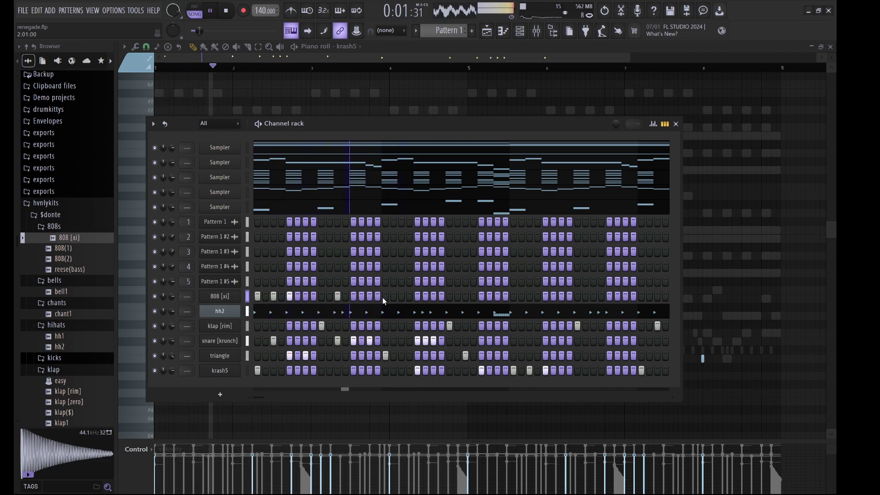
Step: Add 808 [xi] hits on steps 1, 7, 11, 13 and 15 of bar 2
click(385, 296)
key(space)
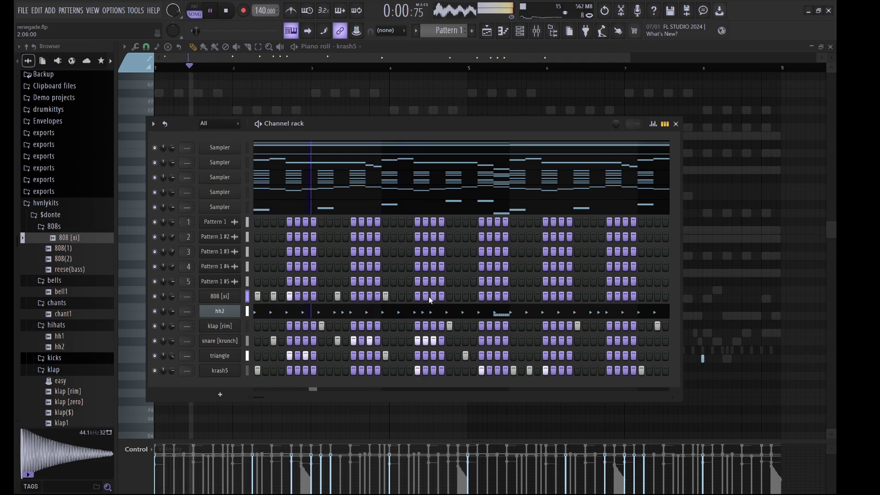
click(433, 296)
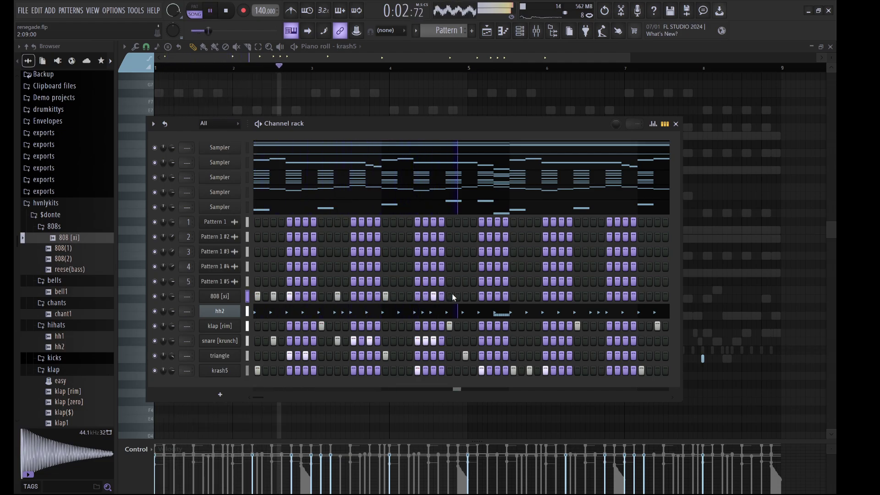
click(465, 296)
click(481, 296)
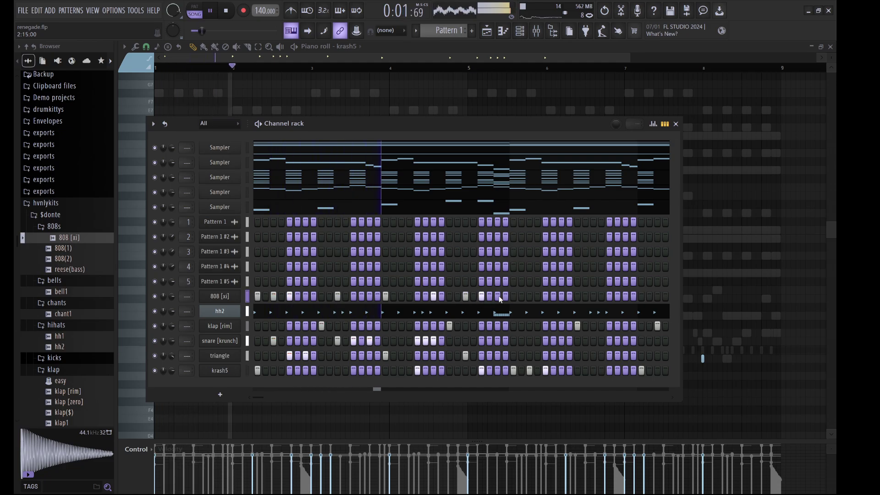
click(498, 296)
Step: Add 808 [xi] hits on steps 3, 7, 9, 11 and 15 of bar 3
click(530, 296)
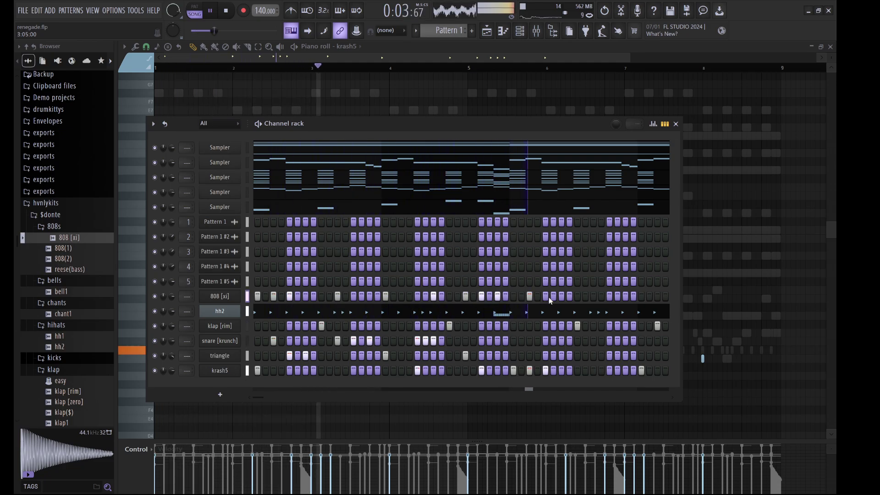
click(561, 296)
click(578, 296)
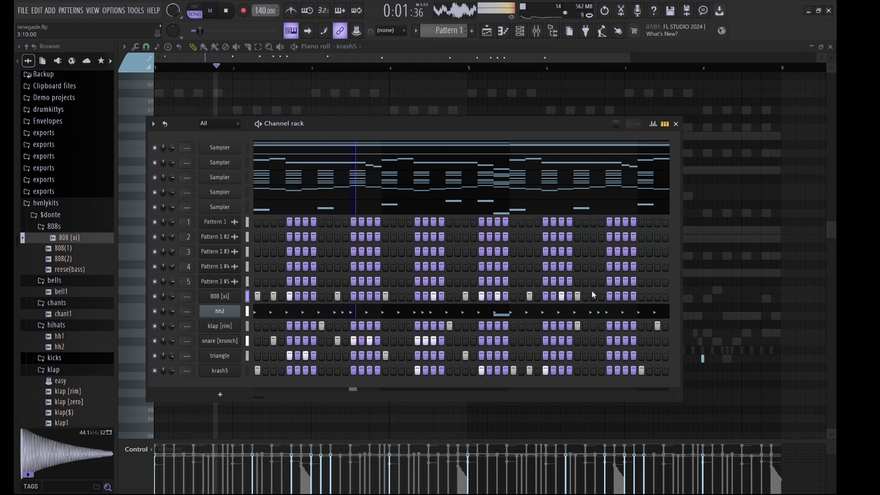
click(593, 296)
click(626, 296)
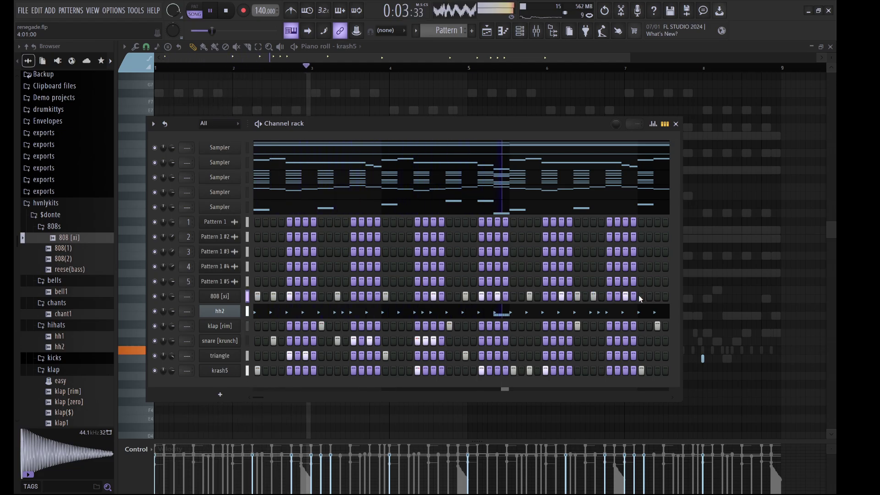
Step: Add 808 [xi] hits on steps 1, 2, 3, 7, 11, 13 and 15 of bar 4, finishing the bar in the Piano roll
click(641, 296)
click(649, 296)
click(657, 296)
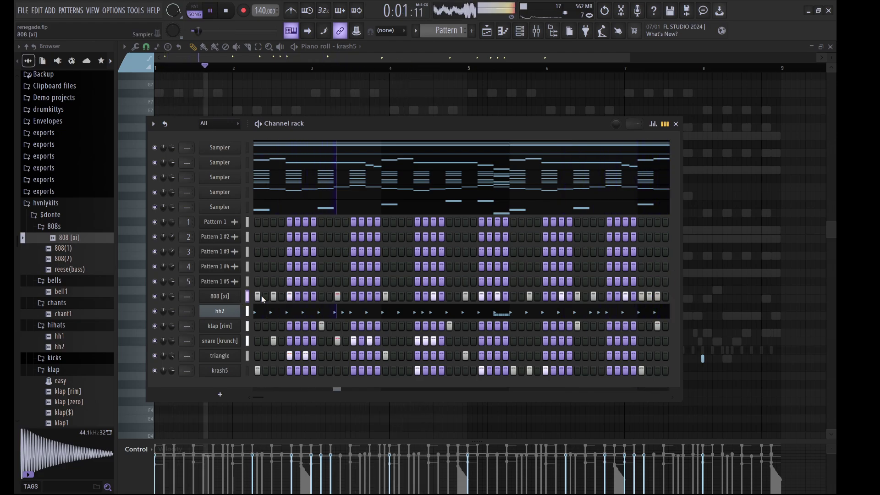
key(F7)
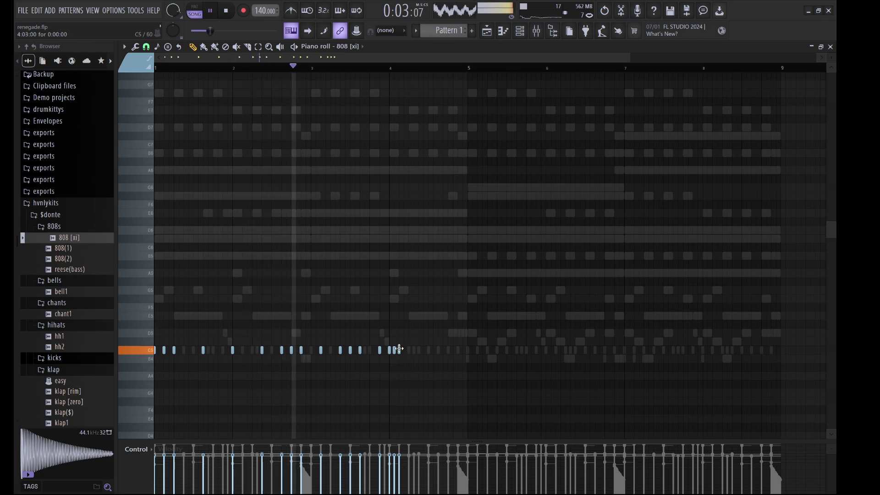
click(419, 350)
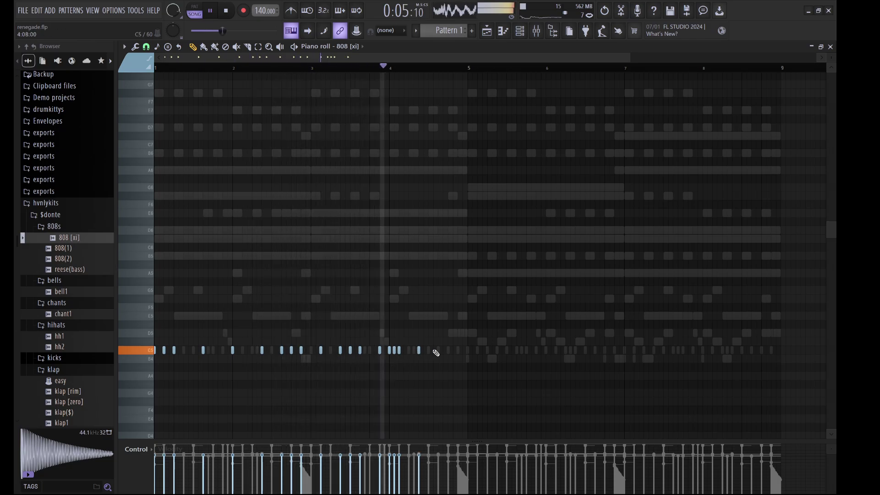
click(438, 350)
click(448, 350)
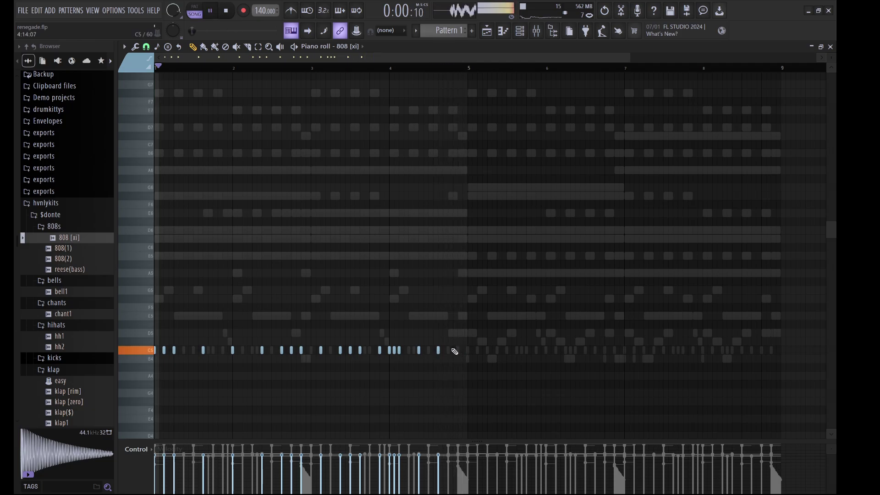
click(458, 350)
Step: Extend all the 808 [xi] notes with legato so each reaches the next, and duplicate the four bars into bars 5 to 8
drag(499, 395, 153, 280)
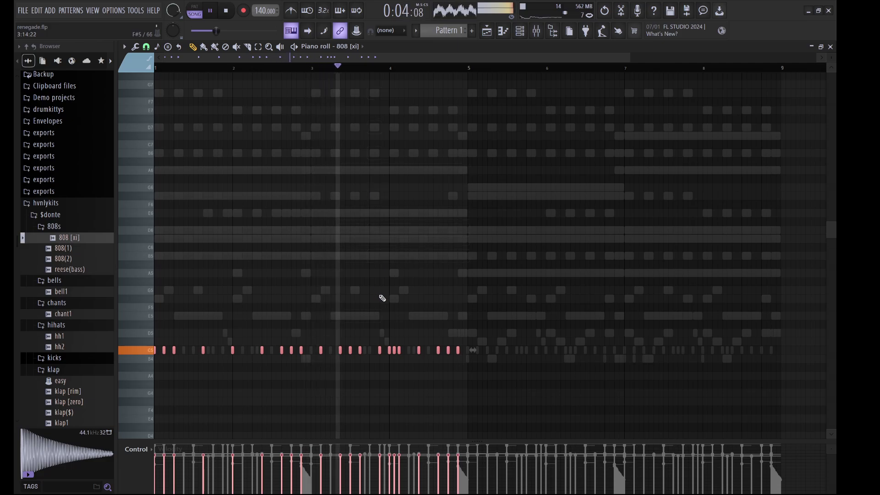
key(ctrl+l)
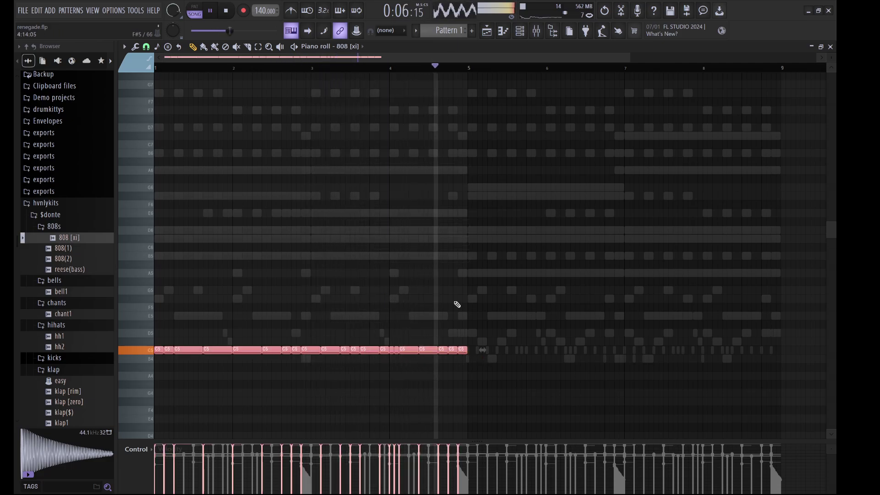
key(ctrl+b)
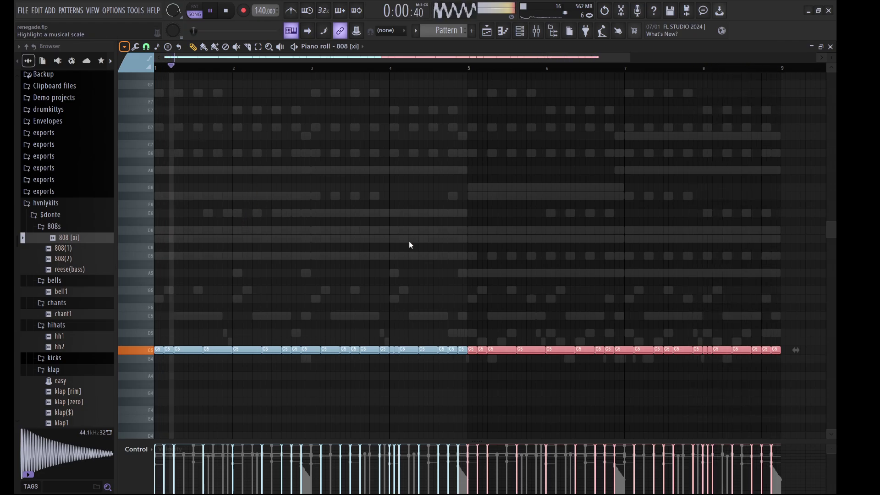
Step: Transpose all the 808 [xi] notes down one semitone and up one octave to B5
click(556, 254)
key(shift+Down)
key(ctrl+Up)
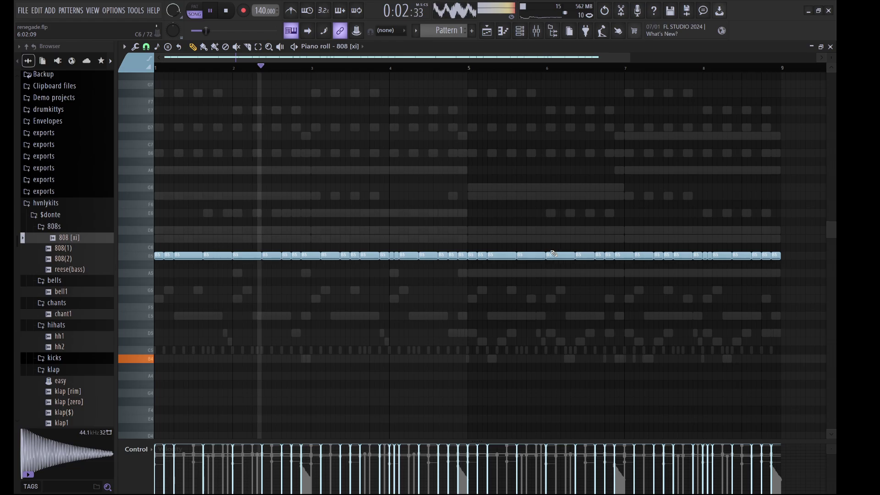
Step: Set the 808 [xi] channel to cut itself, using group 2 for both Cut and By, and close its settings
click(523, 34)
click(522, 33)
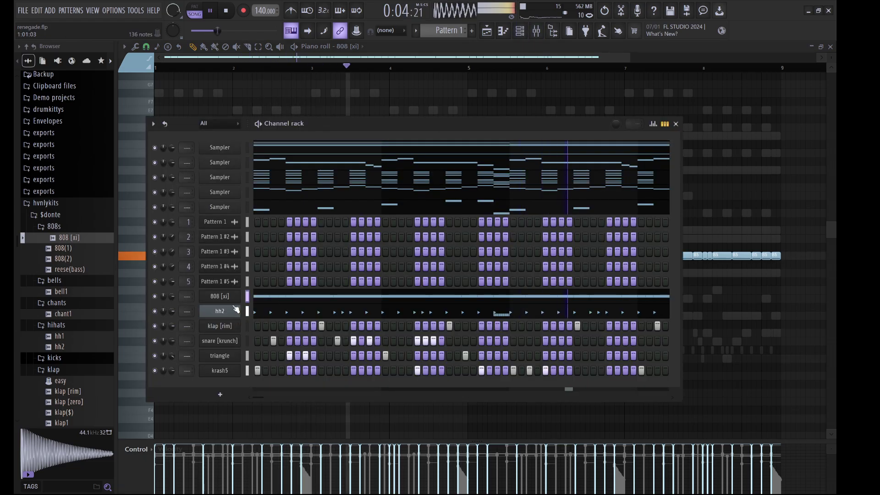
click(220, 297)
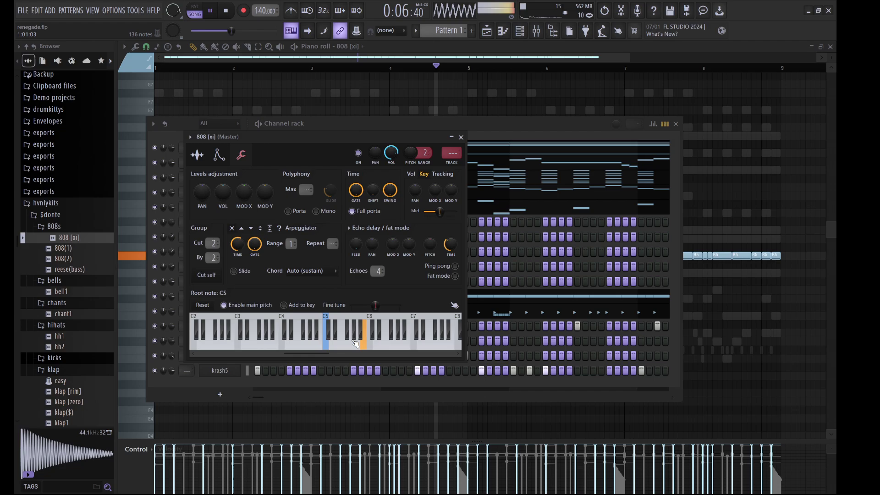
right_click(370, 413)
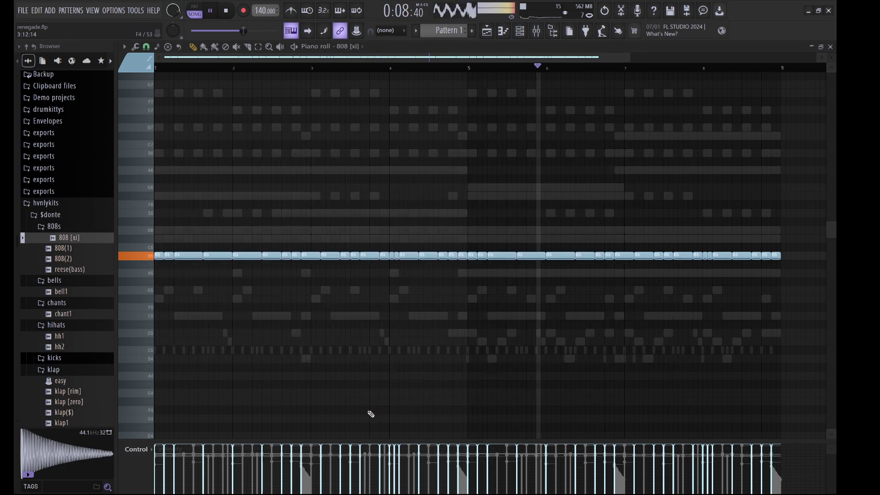
Step: Transpose the 808 [xi] notes in bars 1 to 4 up three semitones to D6 and deselect them
drag(459, 276, 153, 216)
key(shift+Up)
key(shift+Up)
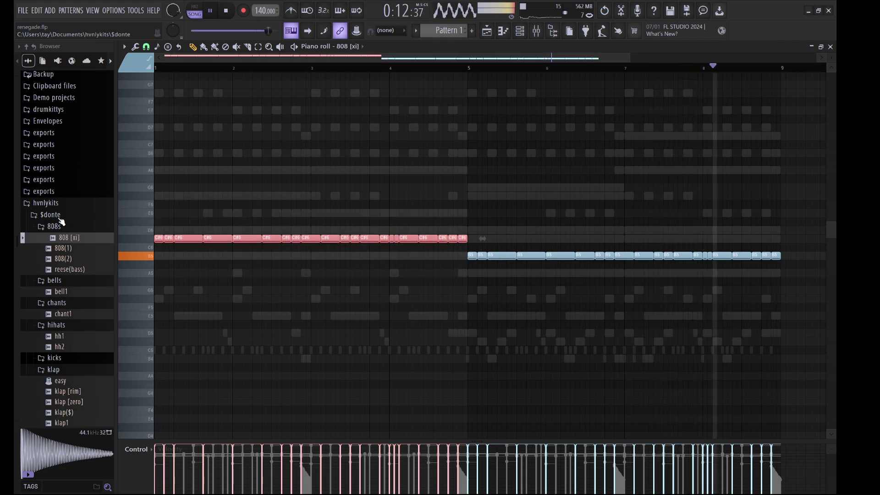
key(shift+Up)
key(ctrl+d)
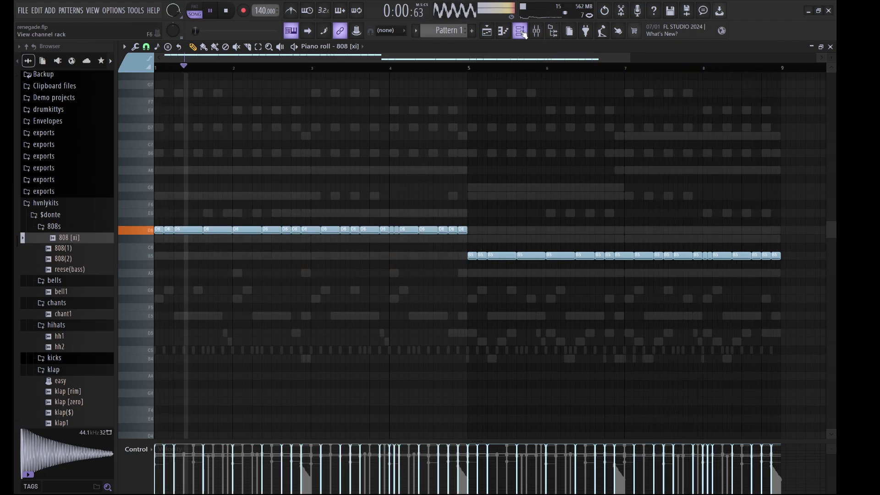
Step: Link the channels from 808 [xi] to krash5 to consecutive mixer tracks starting at Insert 10
key(F6)
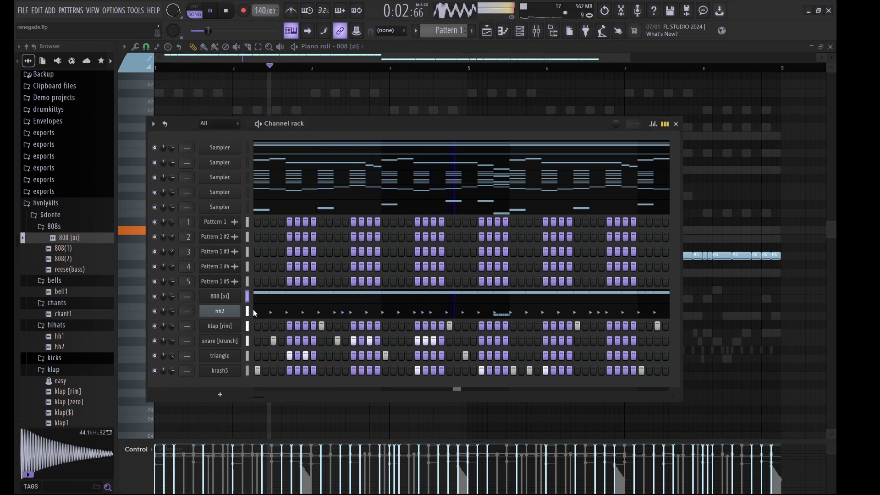
drag(247, 316, 243, 389)
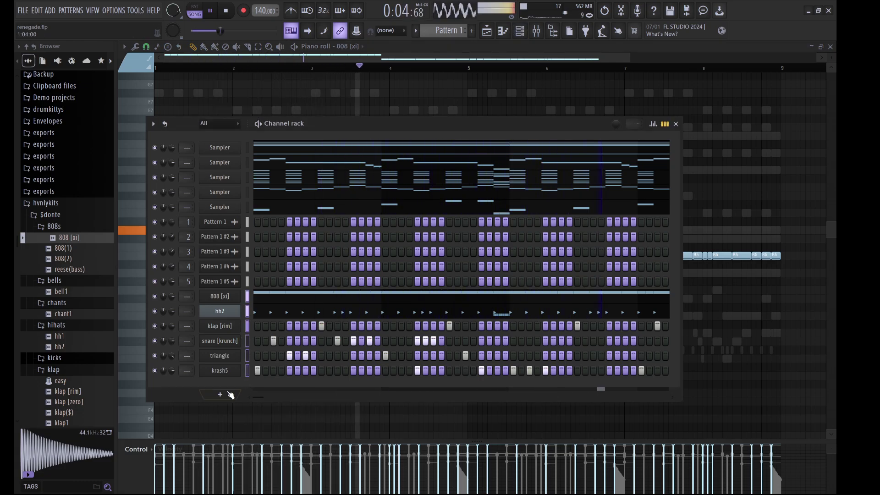
click(536, 31)
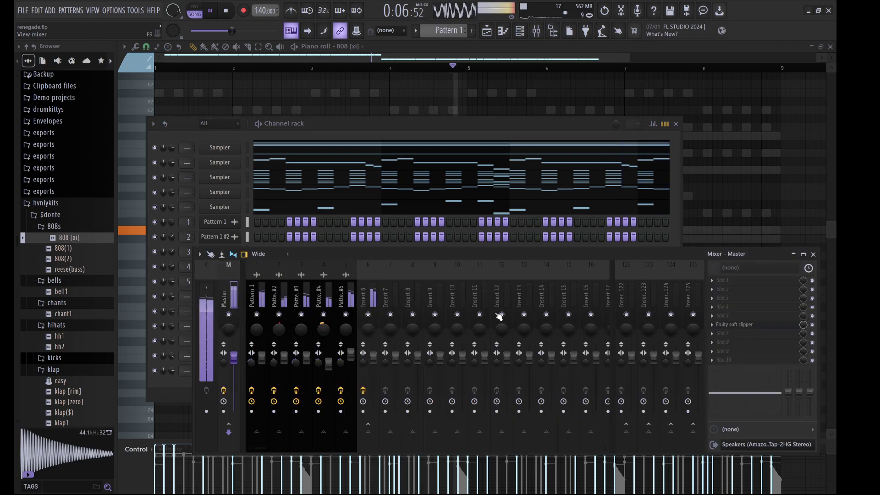
click(453, 297)
key(ctrl+l)
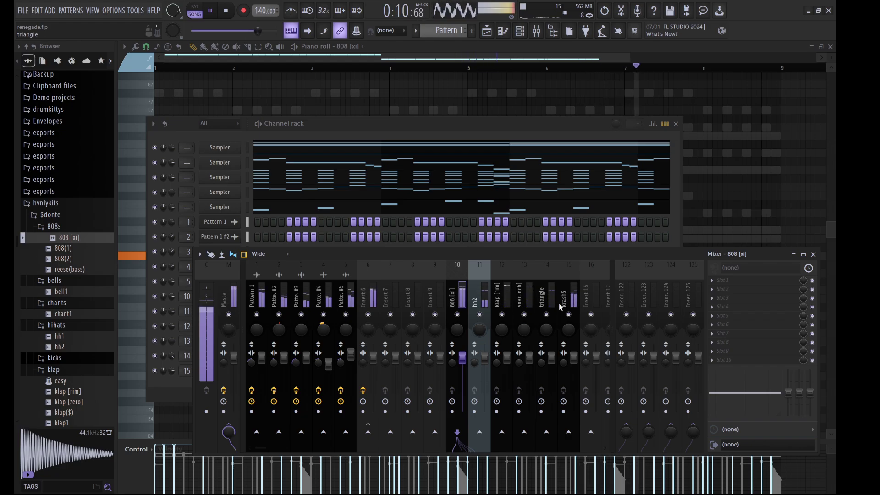
Step: Route the mixer tracks from 808 [xi] to krash5 only into Insert 9, and pull down the hh2 to krash5 faders
drag(579, 299, 485, 294)
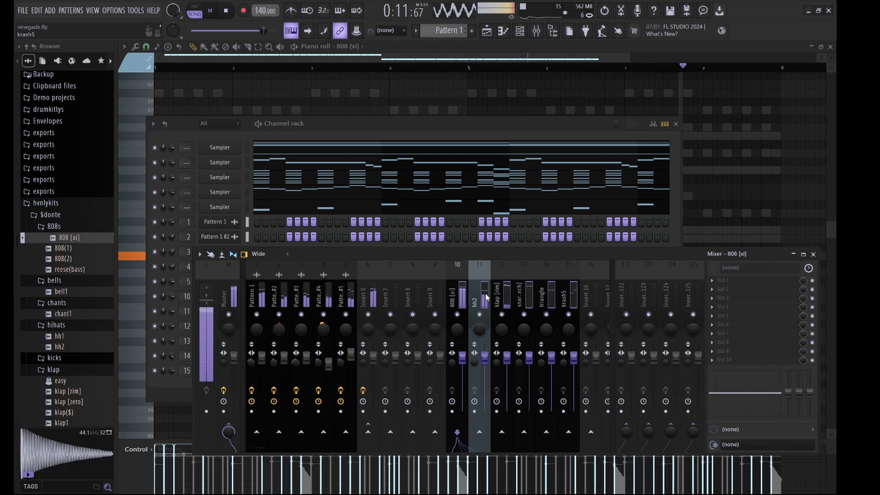
ctrl+shift+click(433, 292)
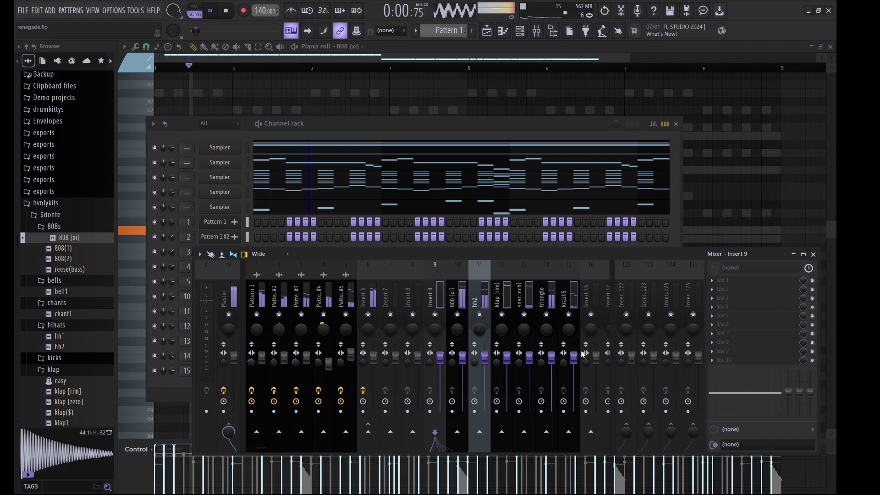
drag(484, 357, 483, 407)
Step: Merge the 808 [xi] mixer track's stereo separation towards mono and slightly lower the Insert 9 volume
click(455, 364)
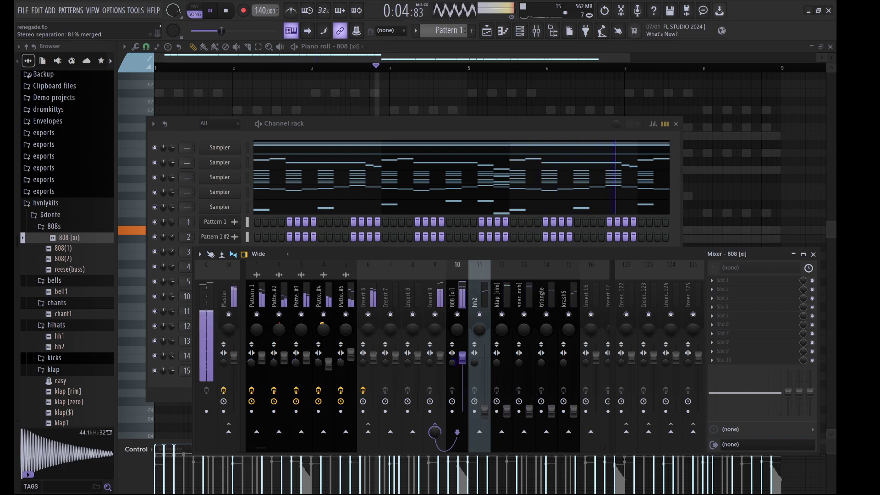
drag(441, 357, 439, 364)
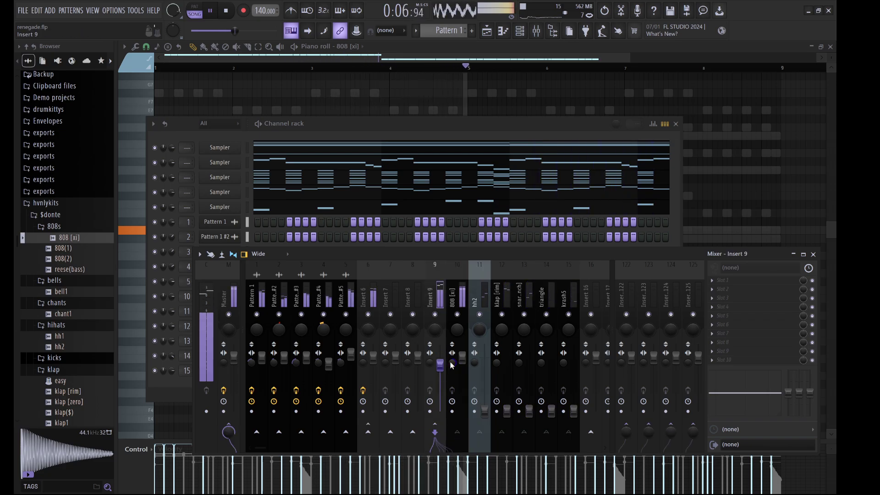
click(456, 299)
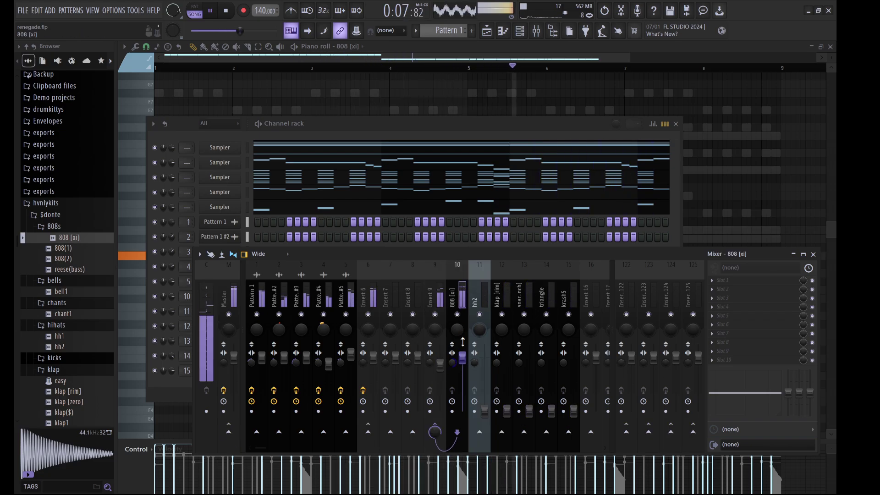
click(443, 291)
Step: Add Fruity parametric EQ 2 to the 808 [xi] track, rolling off the highs with band 7 and boosting bands 3 and 4
click(457, 293)
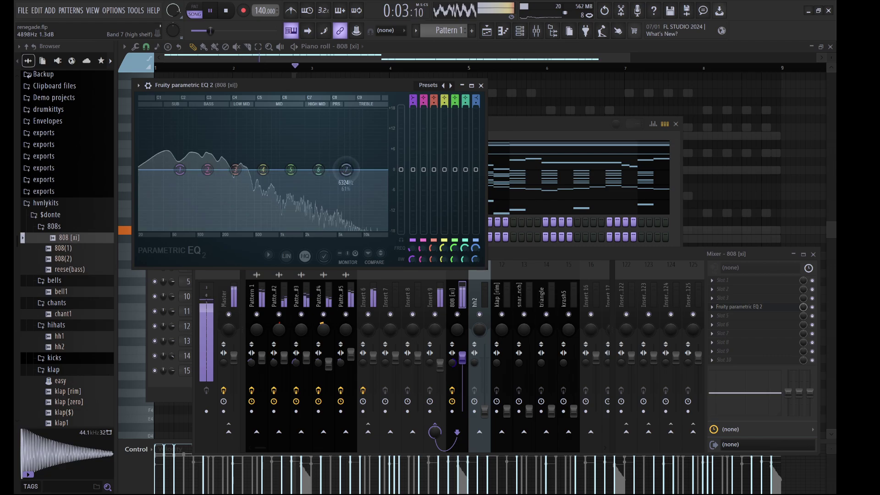
drag(346, 169, 330, 228)
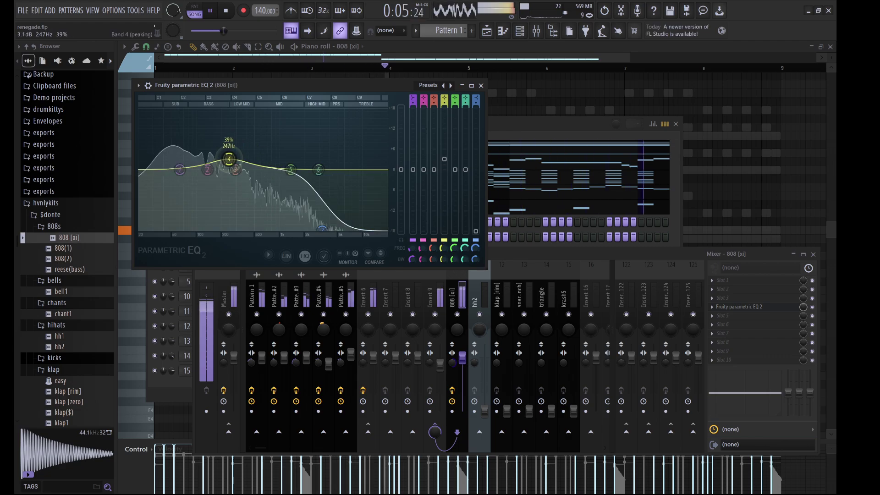
drag(229, 159, 207, 157)
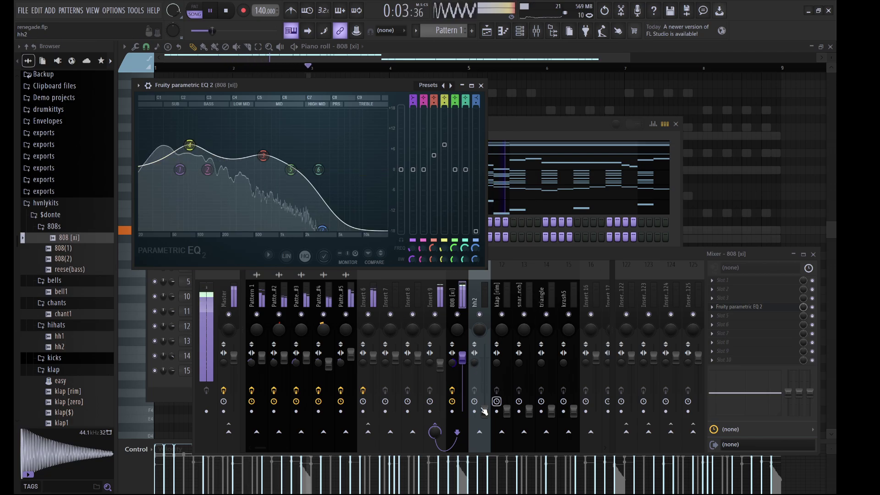
Step: Restore the hh2 fader to 0.0 dB and EQ it with an 18 dB cut at 90 Hz and a 6.4 dB boost at 4.2 kHz
drag(484, 411, 485, 343)
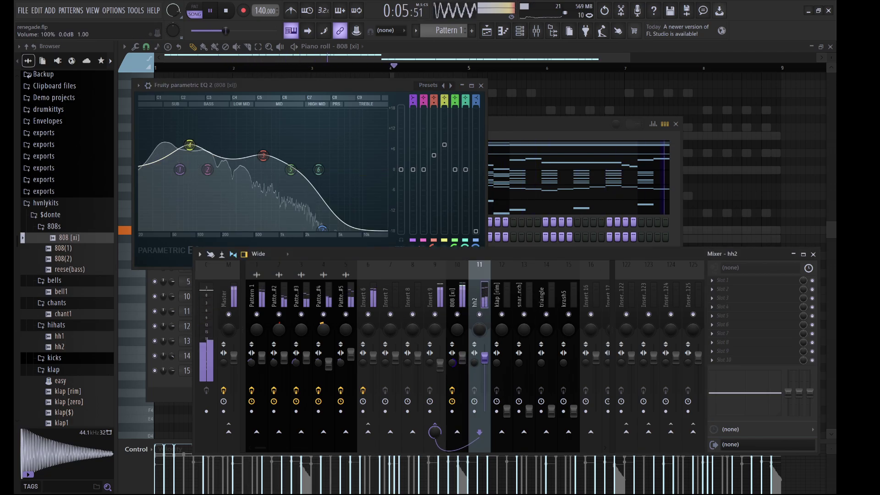
drag(790, 406, 788, 415)
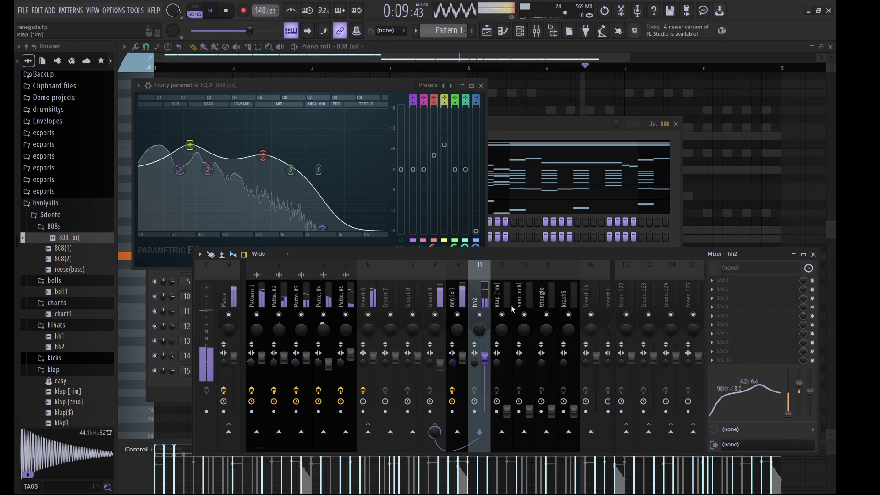
Step: Raise the klap [rim] fader back to about 0 dB, cut 18 dB at 90 Hz and boost 4.5 dB at 5.8 kHz
click(504, 338)
drag(506, 410, 507, 359)
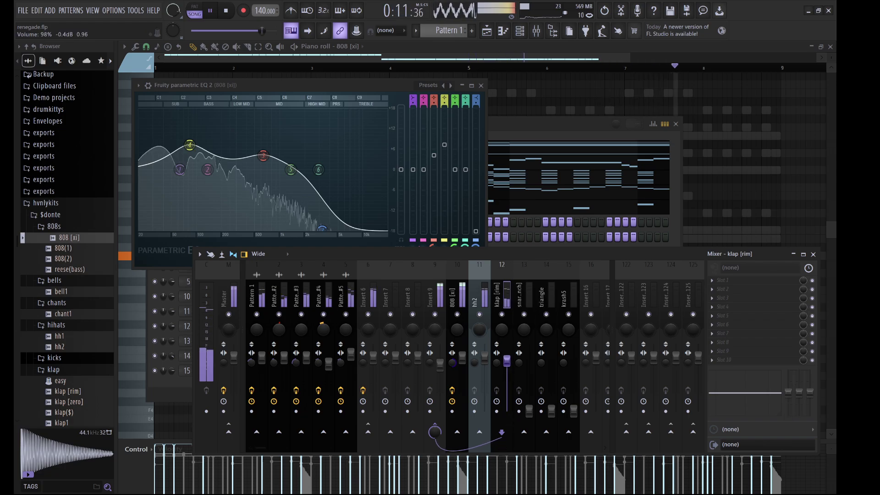
drag(788, 392, 789, 414)
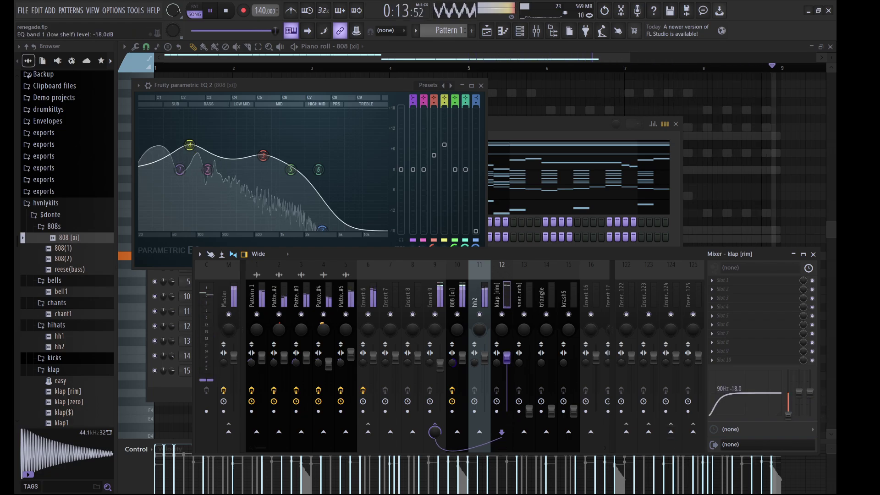
drag(751, 392, 763, 388)
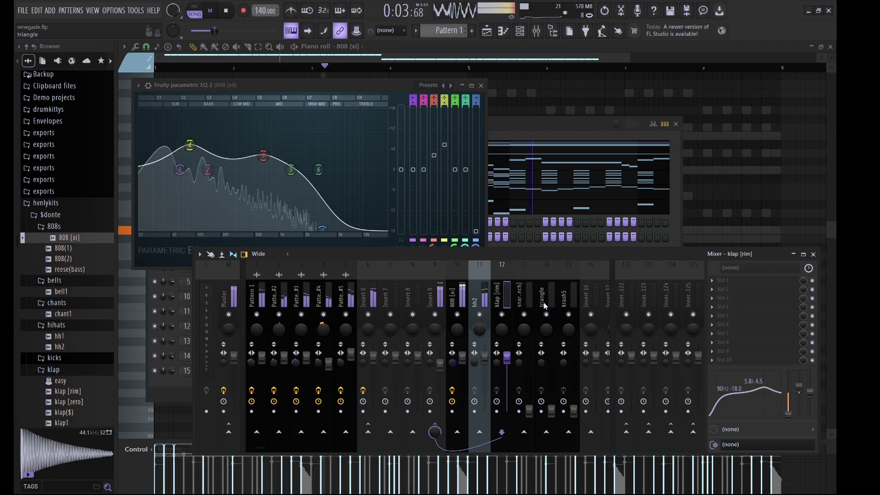
Step: Raise the snare [krunch] fader and pan it slightly right, with an 18 dB cut at 90 Hz and a 5.6 dB boost at 5.8 kHz
click(528, 360)
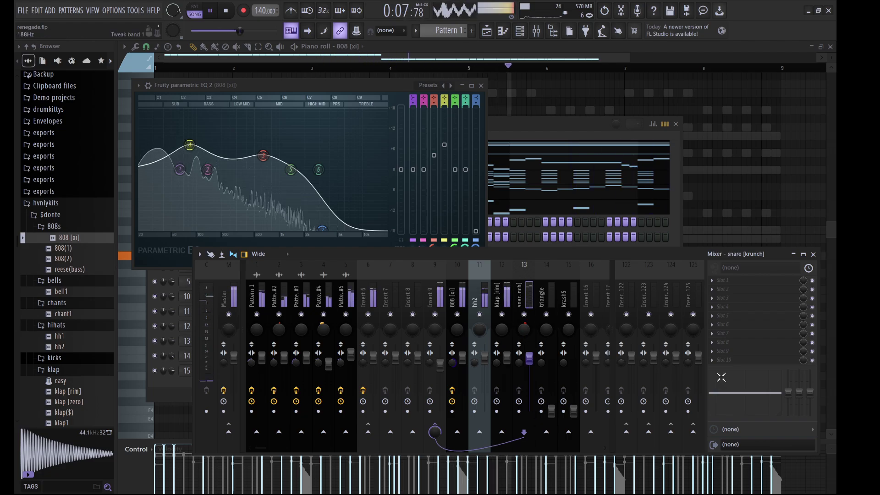
drag(787, 393, 787, 415)
drag(748, 393, 756, 389)
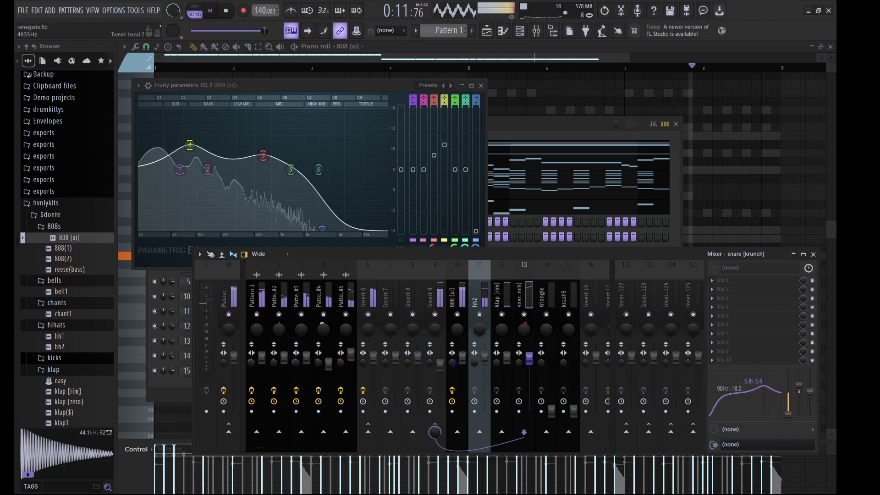
Step: Raise the triangle fader and pan it 14% left, with an 18 dB cut at 90 Hz and a 6.2 dB boost at 2.9 kHz
click(551, 294)
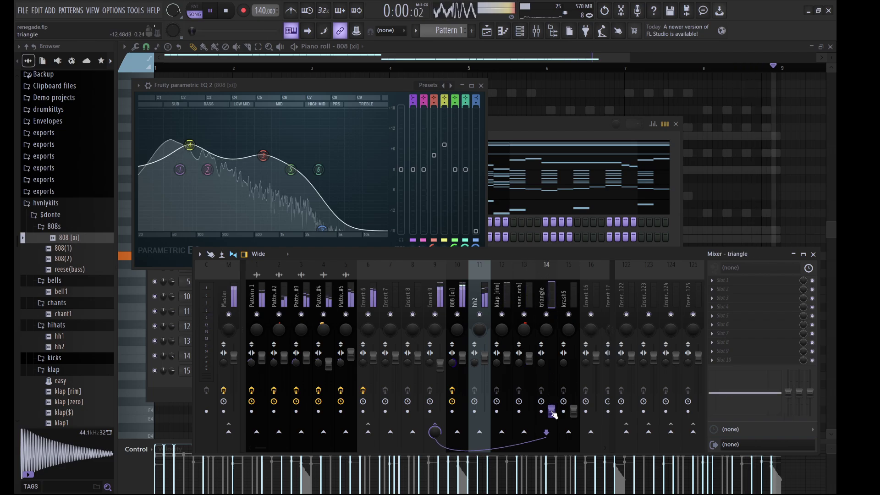
drag(551, 409, 553, 359)
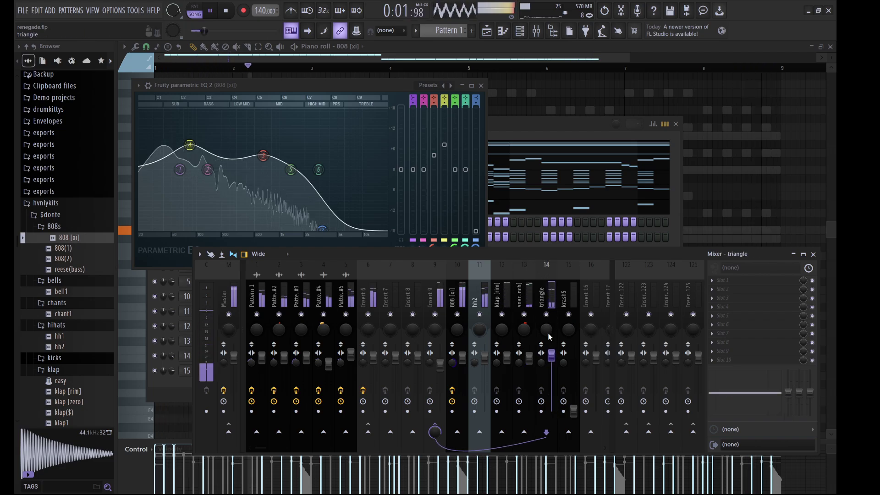
drag(549, 330, 549, 337)
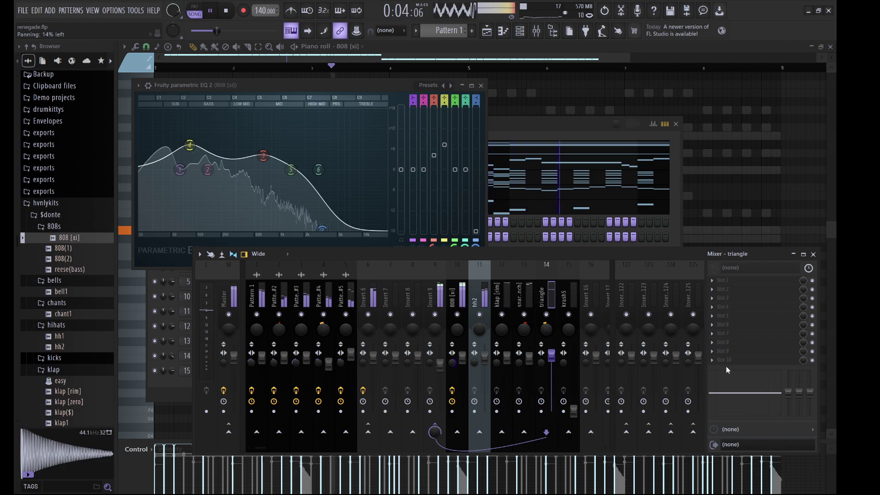
drag(751, 393, 759, 386)
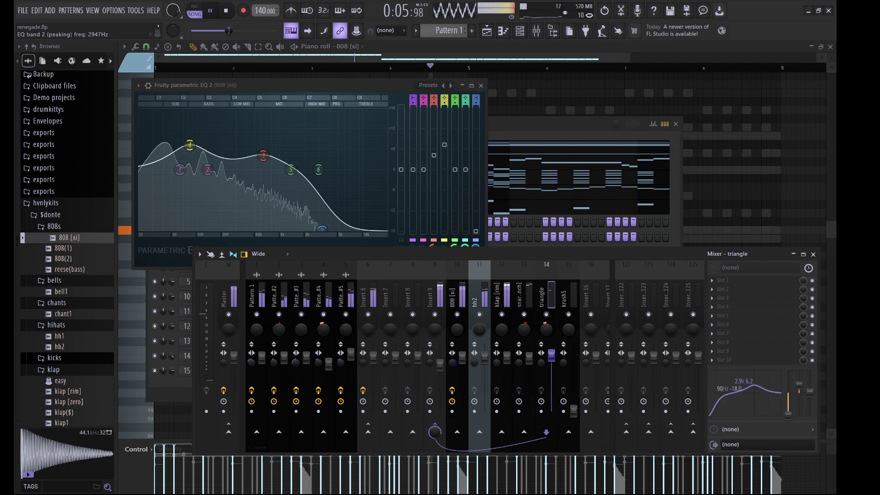
Step: Raise the krash5 fader with 8% stereo separation, and EQ it with an 18 dB cut at 90 Hz and a 7.1 dB boost at 4.5 kHz
click(563, 293)
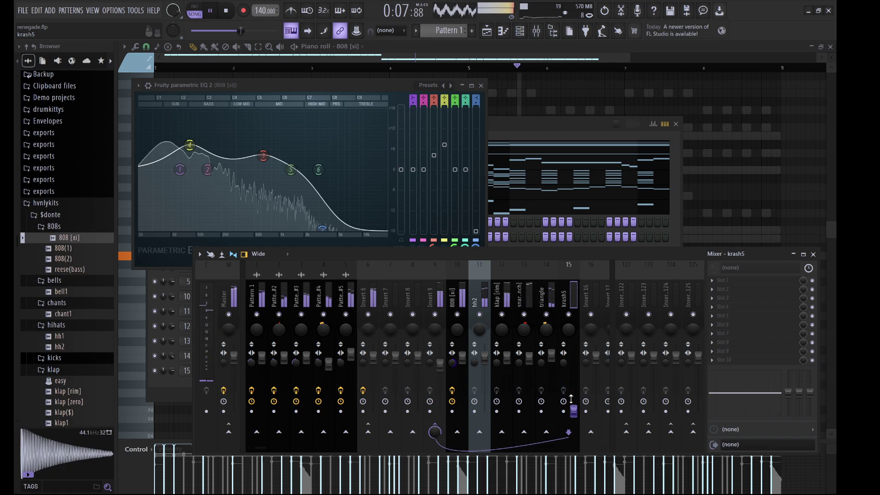
drag(573, 411, 564, 366)
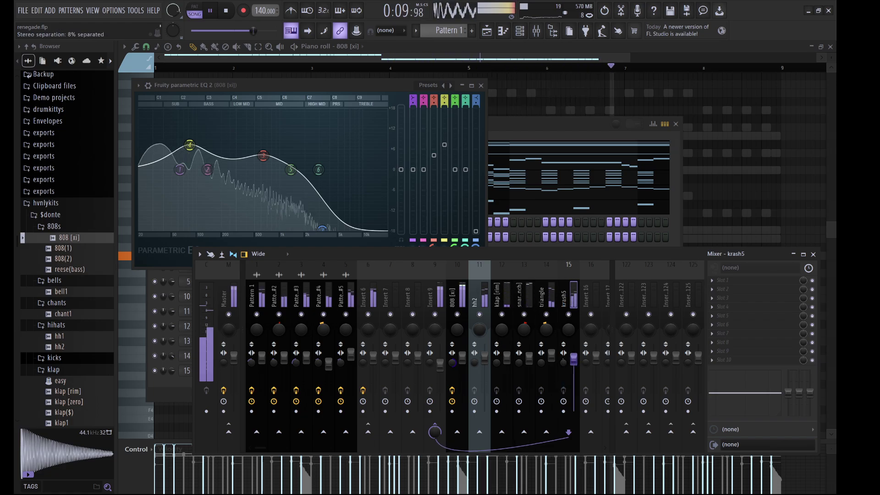
drag(788, 392, 788, 415)
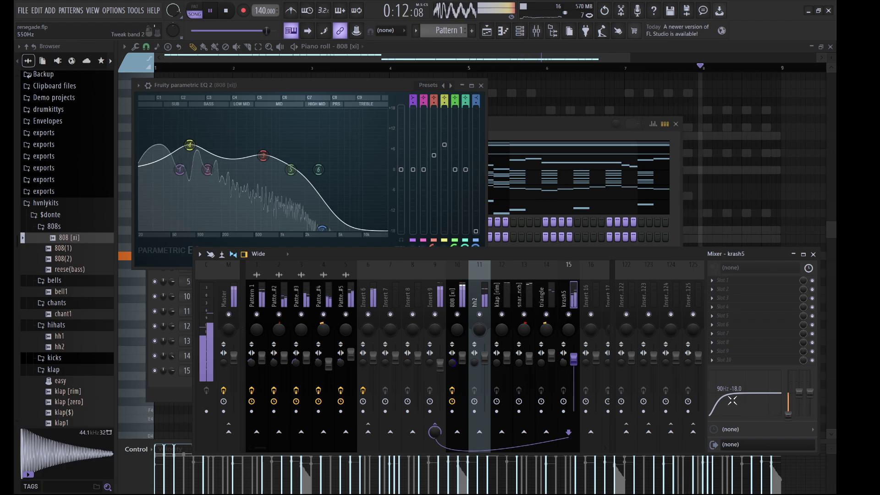
drag(748, 392, 760, 384)
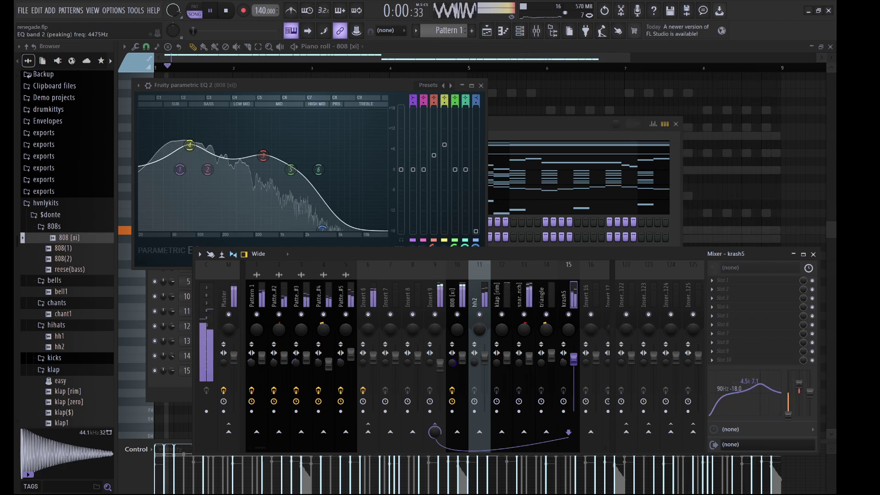
Step: Add FabFilter Pro-C 2 to Insert 9 with its next preset, close the plugin and open the Playlist
click(439, 302)
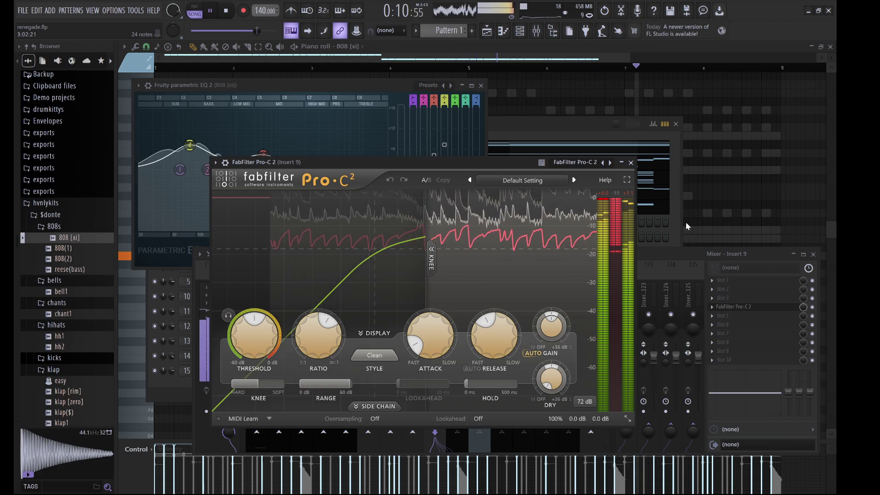
click(574, 180)
click(631, 162)
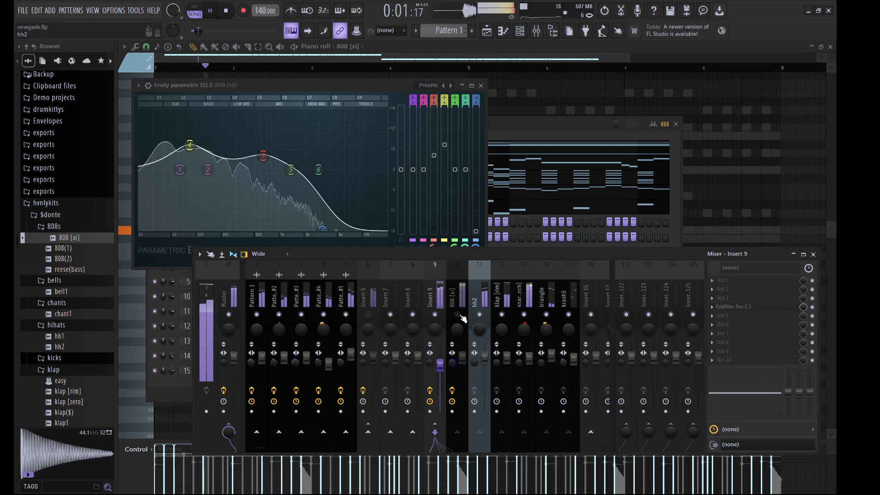
click(487, 32)
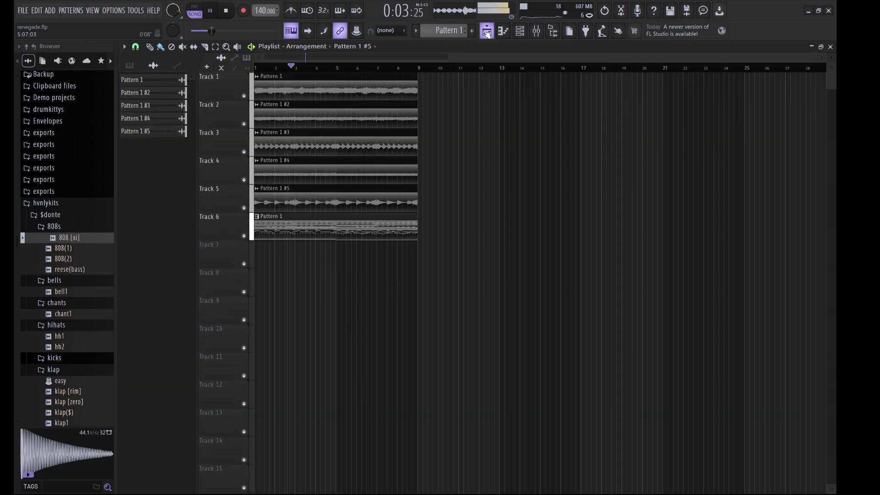
Step: Compare the mix by toggling mute on the Insert 9 drum bus and the 808 [xi] track, and raise the Insert 9 fader slightly
click(537, 39)
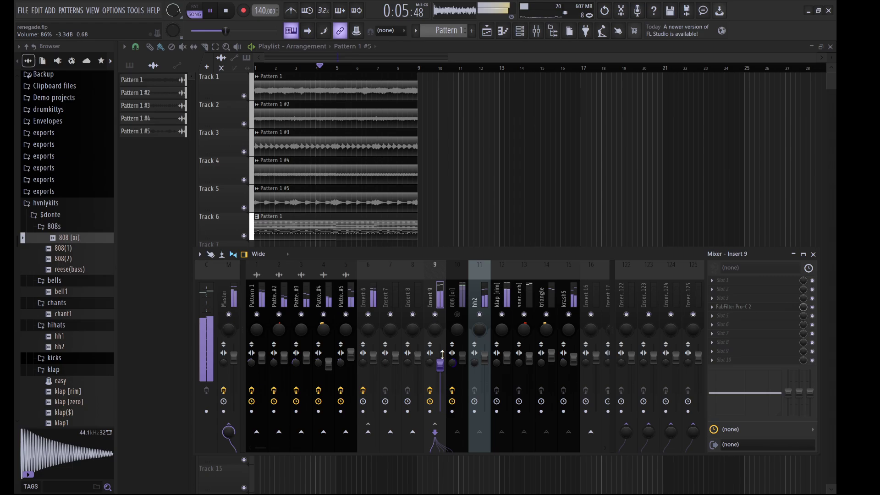
click(435, 315)
click(456, 315)
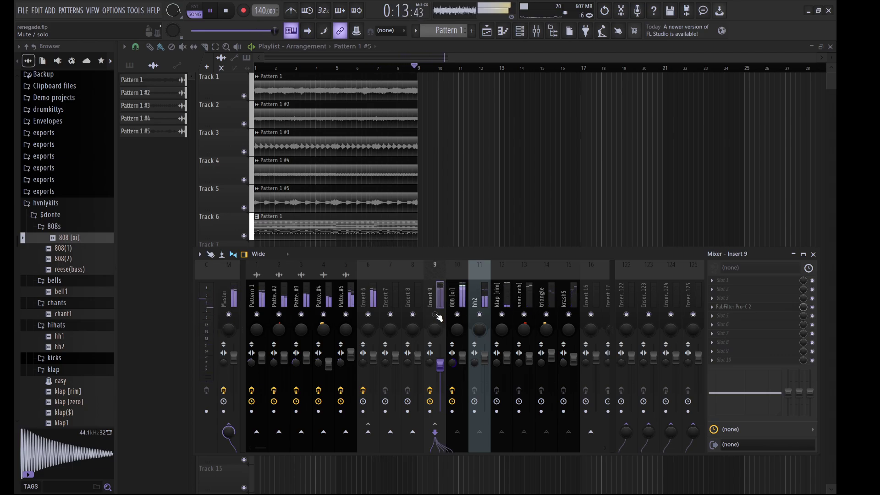
click(435, 315)
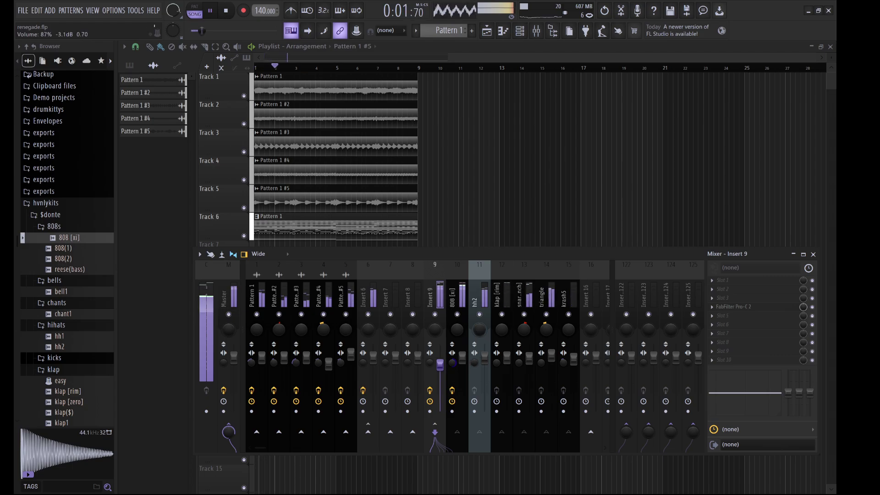
drag(440, 364, 440, 359)
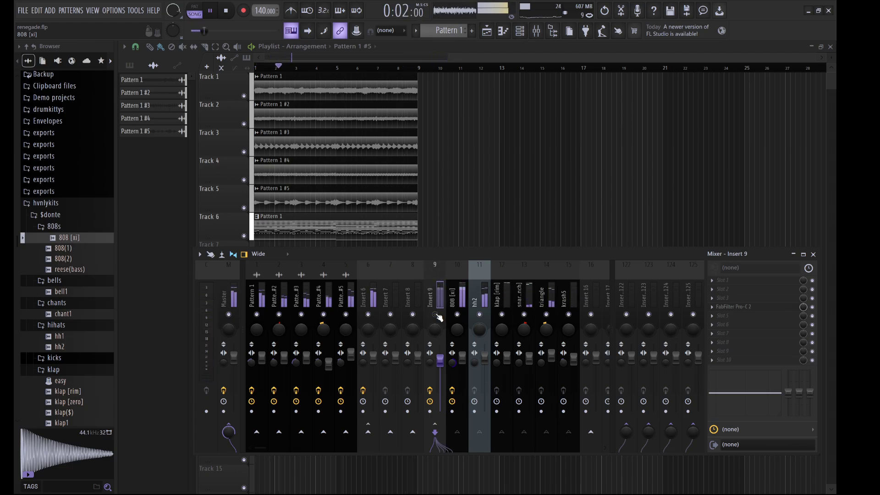
Step: Close the mixer to leave the full Playlist arrangement in view and stop the song playback
click(463, 211)
right_click(497, 190)
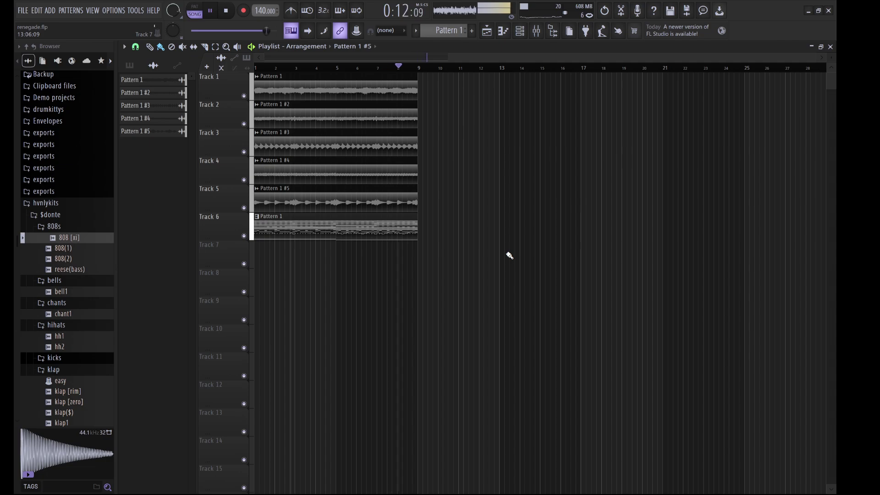
key(space)
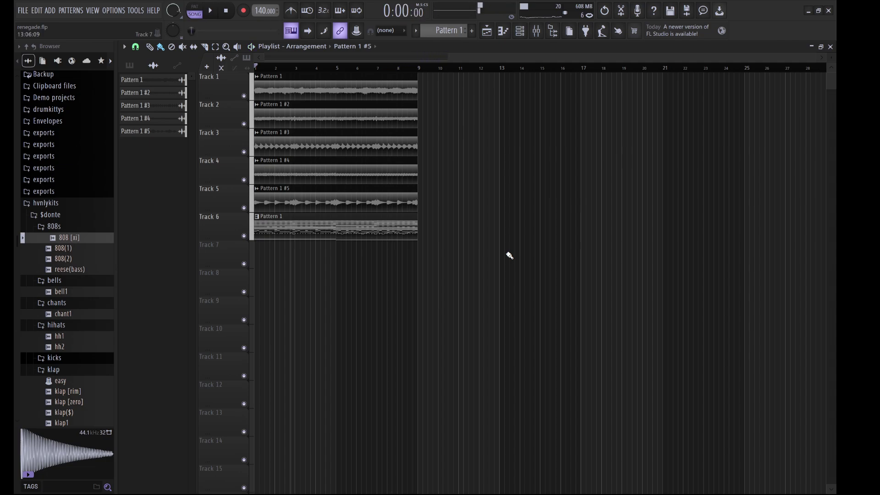